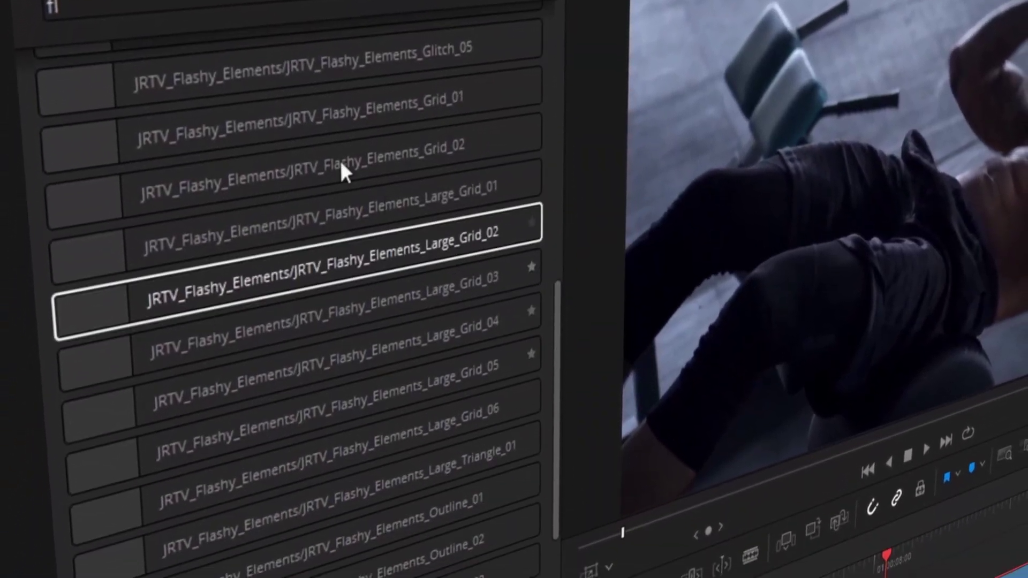
{"action": "left_click_drag", "start_coordinate": [319, 276], "coordinate": [533, 455]}
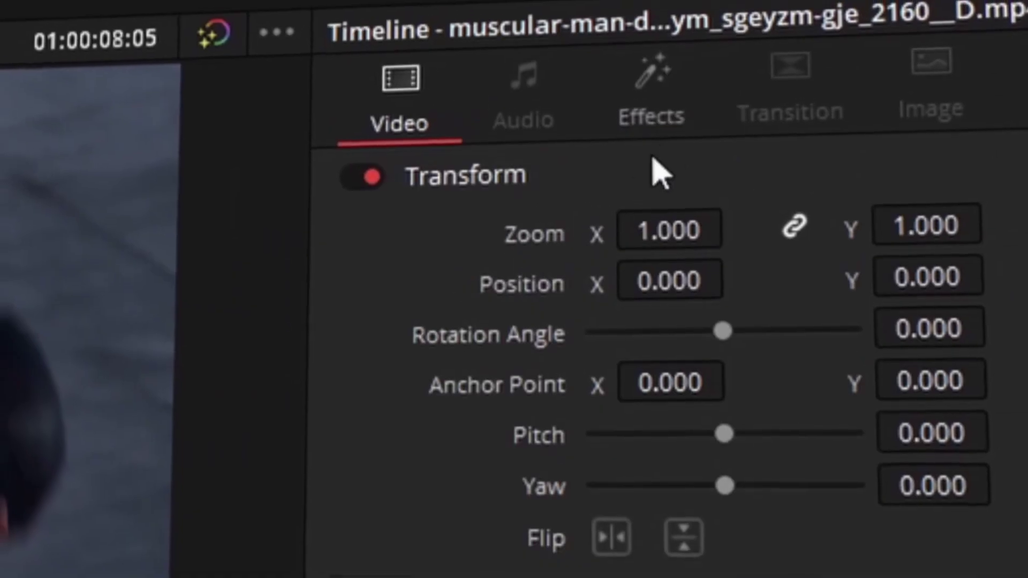
{"action": "left_click", "coordinate": [914, 46]}
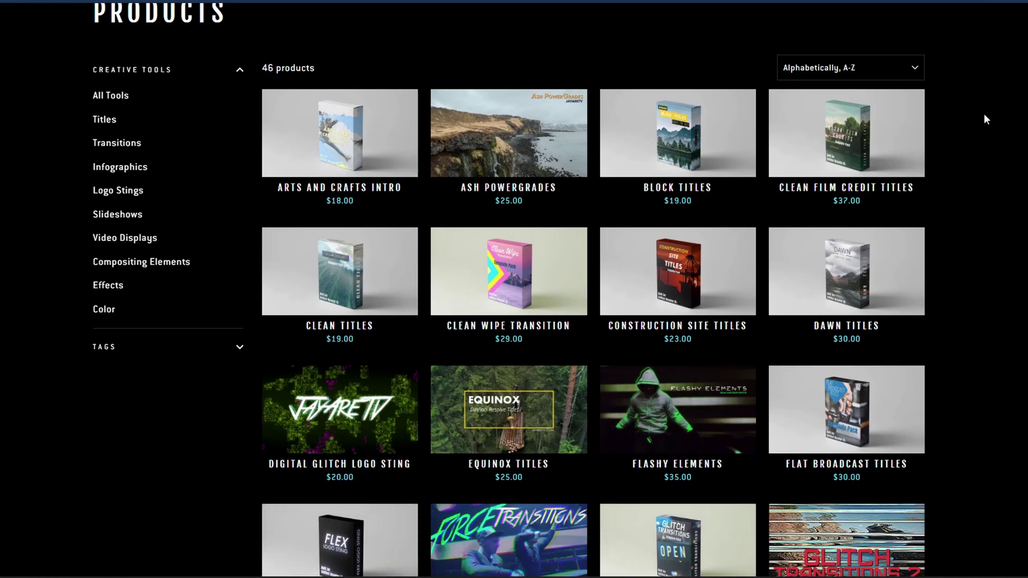
- Show only the Titles category in the template store and browse its products
{"action": "left_click", "coordinate": [106, 120]}
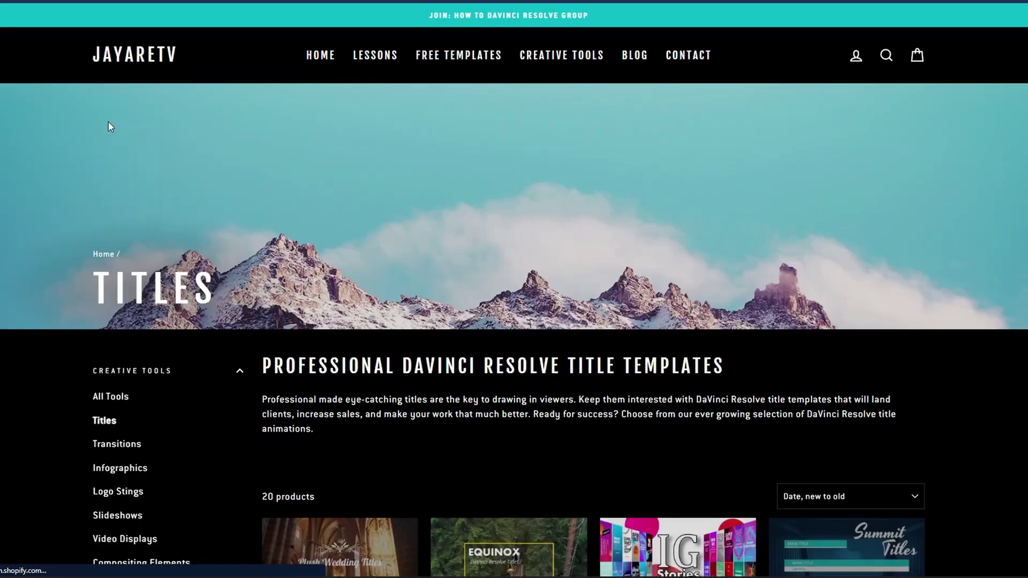
{"action": "scroll", "coordinate": [514, 289], "scroll_direction": "down", "scroll_amount": 8}
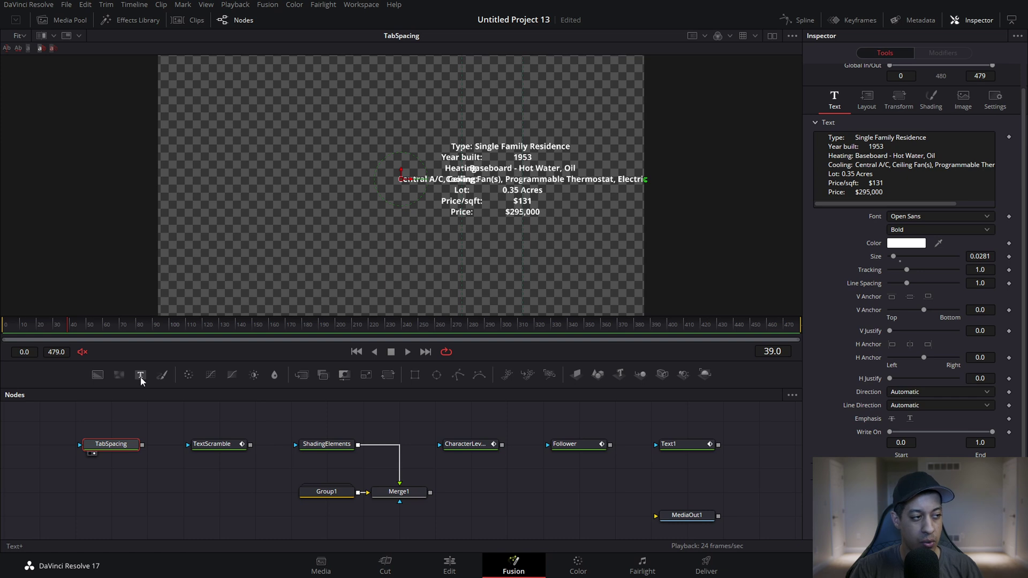
- Add a Text+ node above TabSpacing, display it in the viewer and set its text to "jayaretv"
{"action": "left_click_drag", "start_coordinate": [141, 381], "coordinate": [182, 421]}
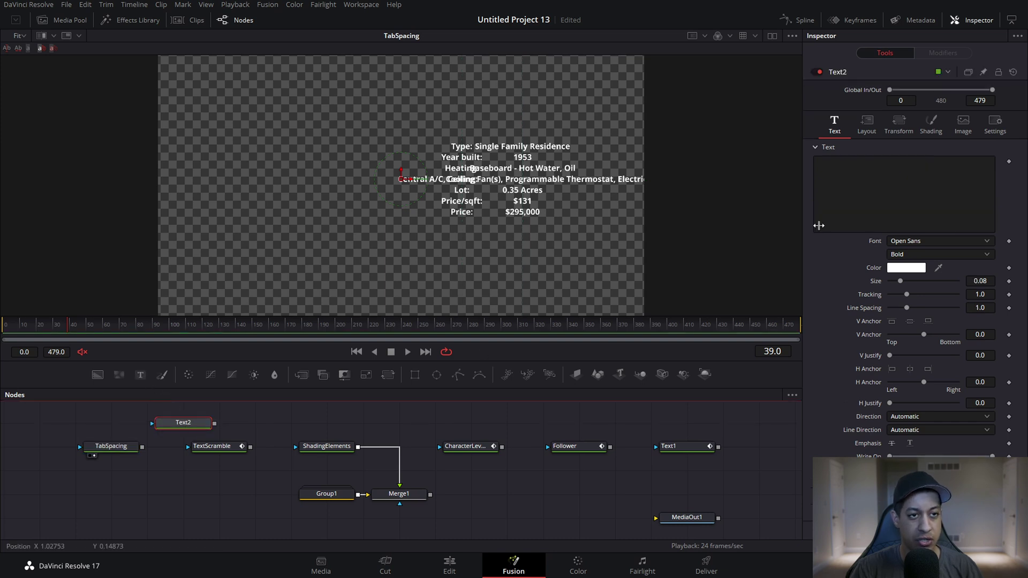
{"action": "left_click", "coordinate": [162, 432]}
{"action": "left_click", "coordinate": [895, 163]}
{"action": "type", "text": "jayaret v"}
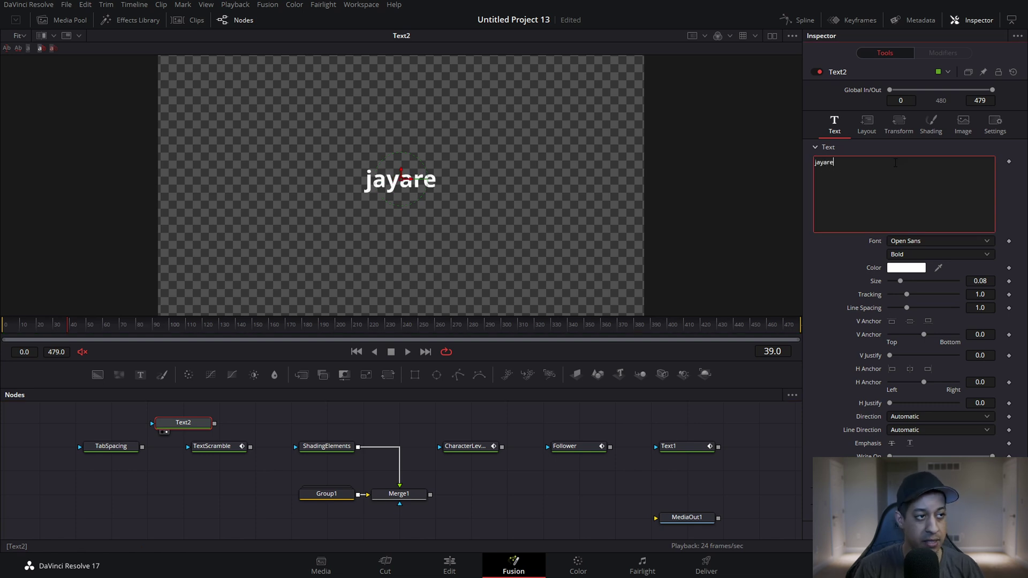
{"action": "key", "text": "BackSpace"}
{"action": "key", "text": "BackSpace"}
{"action": "type", "text": "v"}
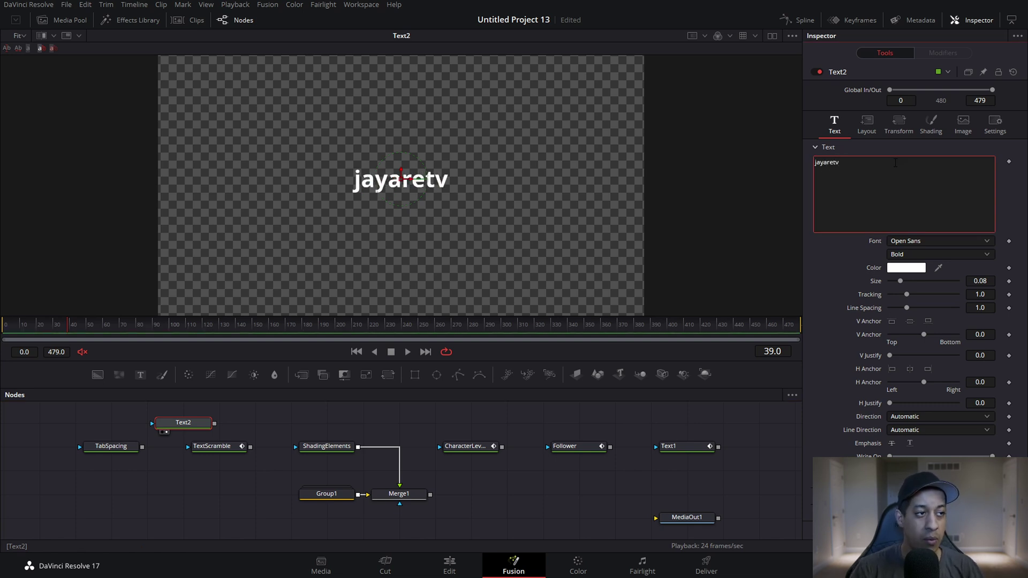
- Delete the newly added Text2 node from the node graph
{"action": "left_click", "coordinate": [216, 424]}
{"action": "key", "text": "Delete"}
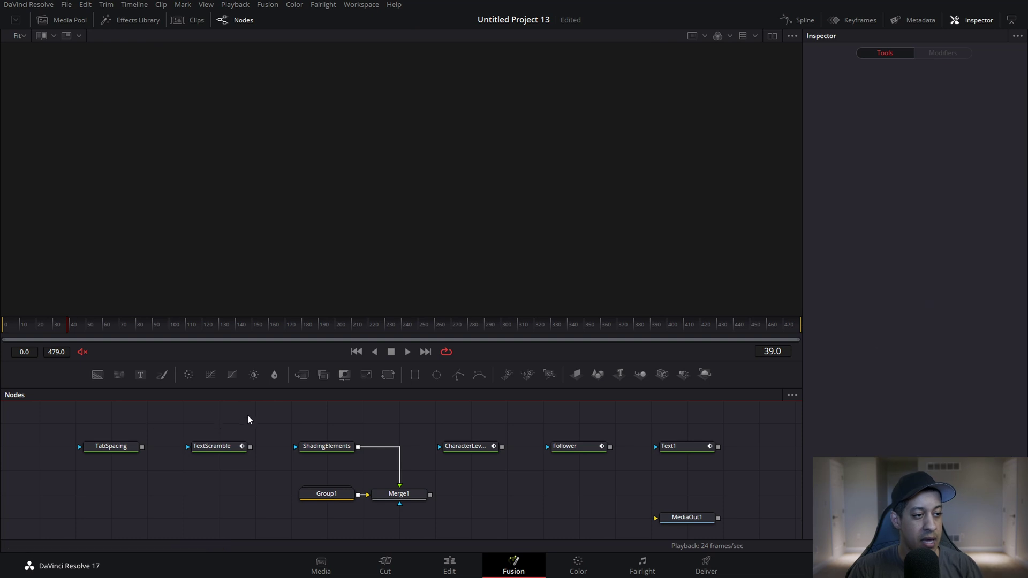
- Locate Text+ among the generator tools that can be added, and open the Effects Library
{"action": "right_click", "coordinate": [232, 418]}
{"action": "mouse_move", "coordinate": [308, 236]}
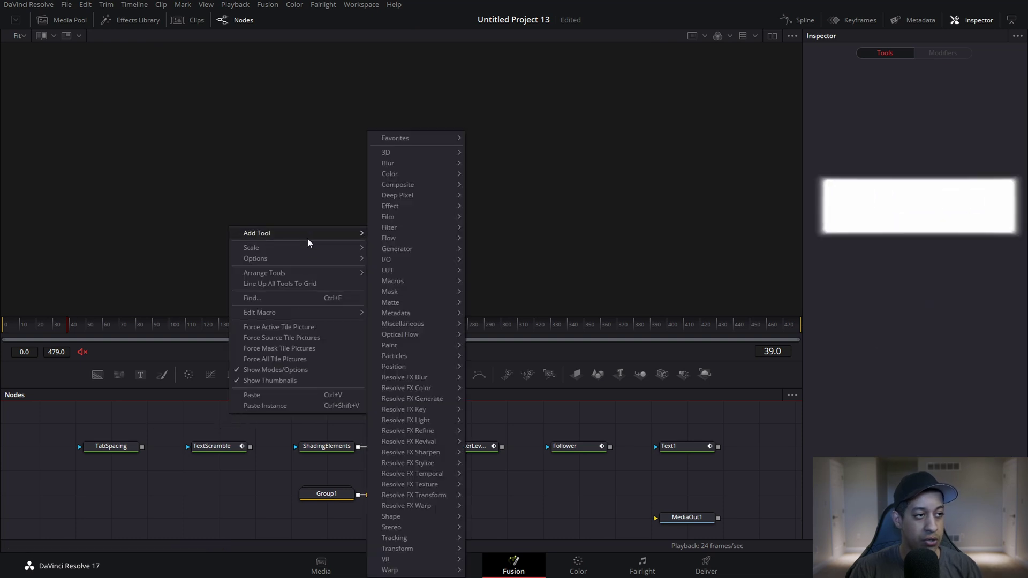
{"action": "mouse_move", "coordinate": [414, 251]}
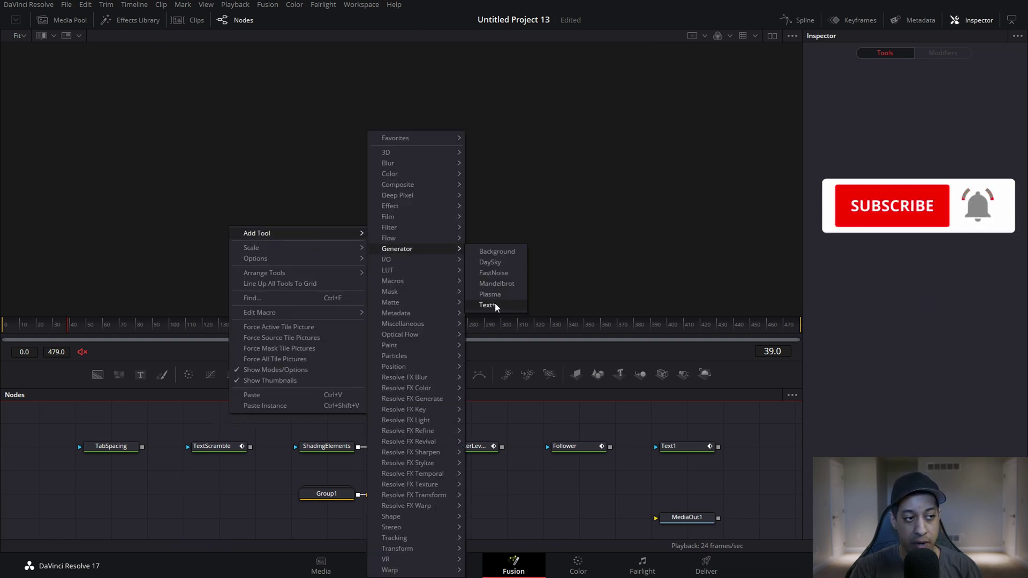
{"action": "left_click", "coordinate": [120, 21]}
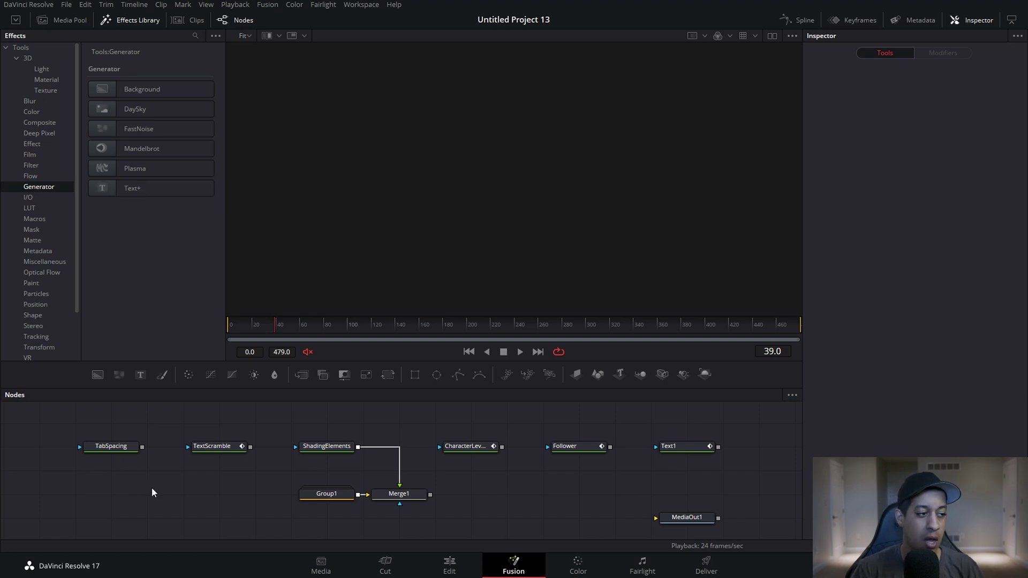
- Search the tool selector for "text" and add a Text+ node to the node graph
{"action": "key", "text": "shift+space"}
{"action": "type", "text": "text"}
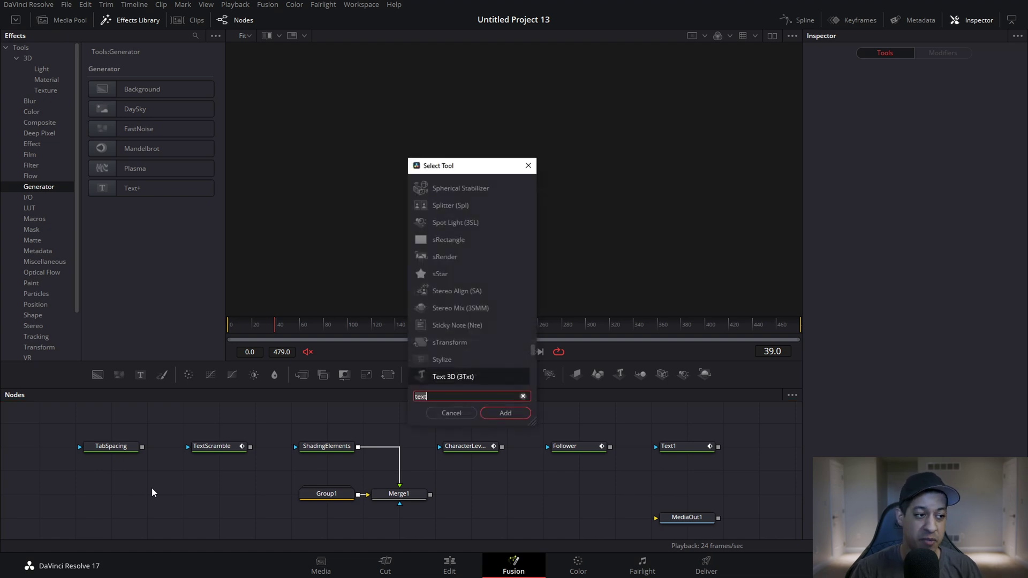
{"action": "key", "text": "BackSpace"}
{"action": "key", "text": "BackSpace"}
{"action": "key", "text": "BackSpace"}
{"action": "key", "text": "BackSpace"}
{"action": "type", "text": "text"}
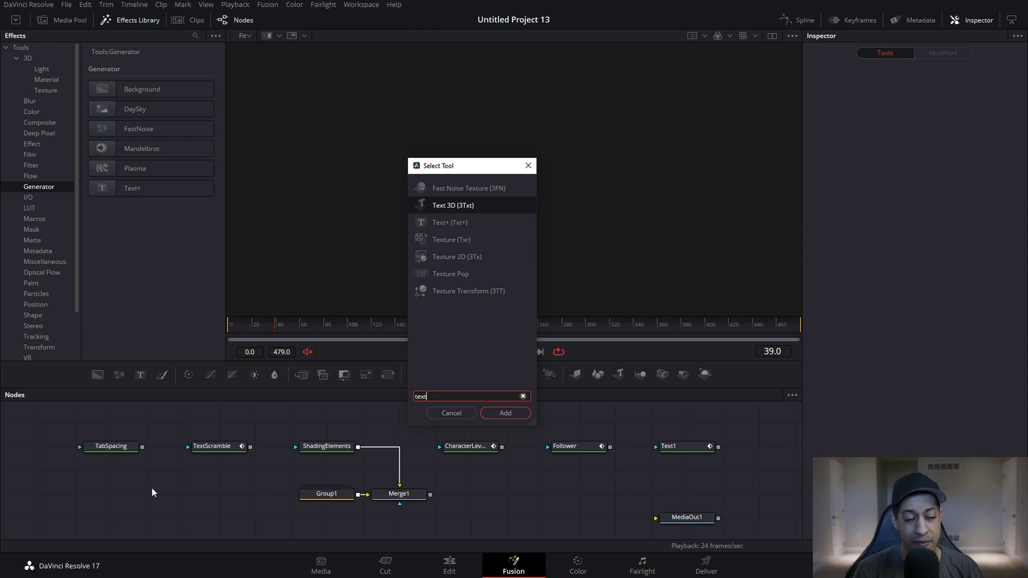
{"action": "key", "text": "Down"}
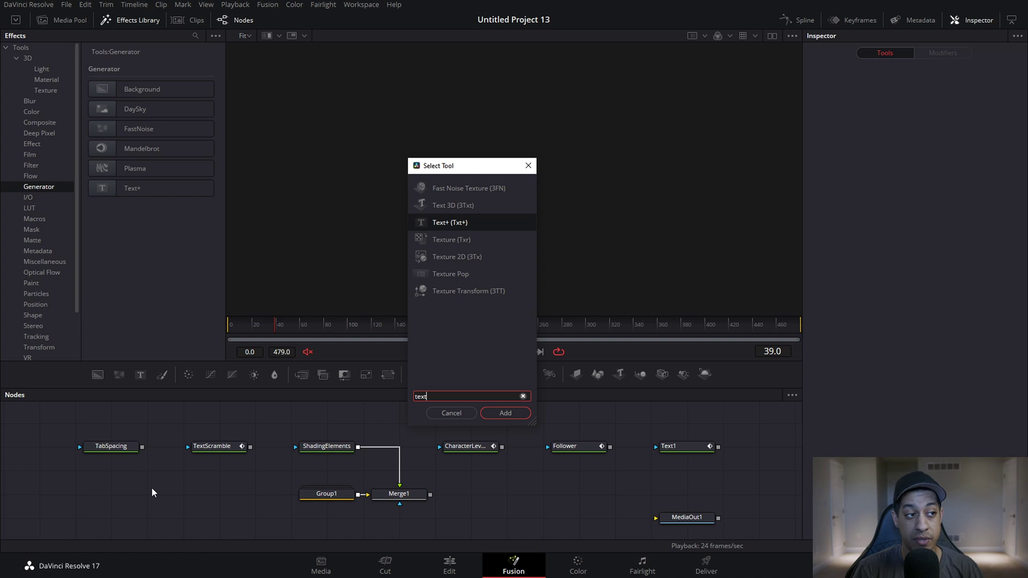
{"action": "key", "text": "Return"}
- Remove the Text+ node just added through the tool search and close the Effects Library
{"action": "left_click", "coordinate": [154, 508]}
{"action": "key", "text": "Delete"}
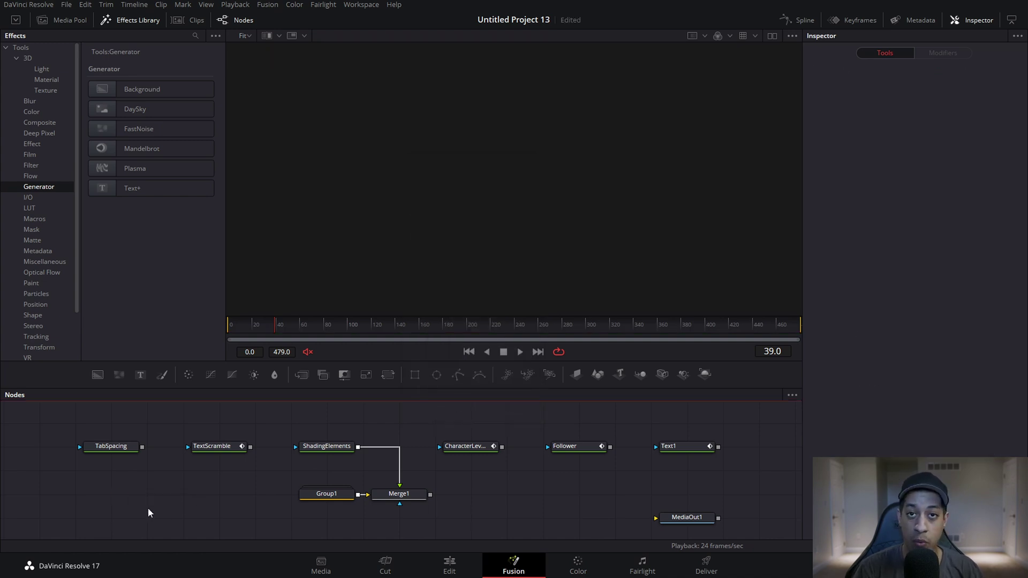
{"action": "left_click", "coordinate": [141, 19]}
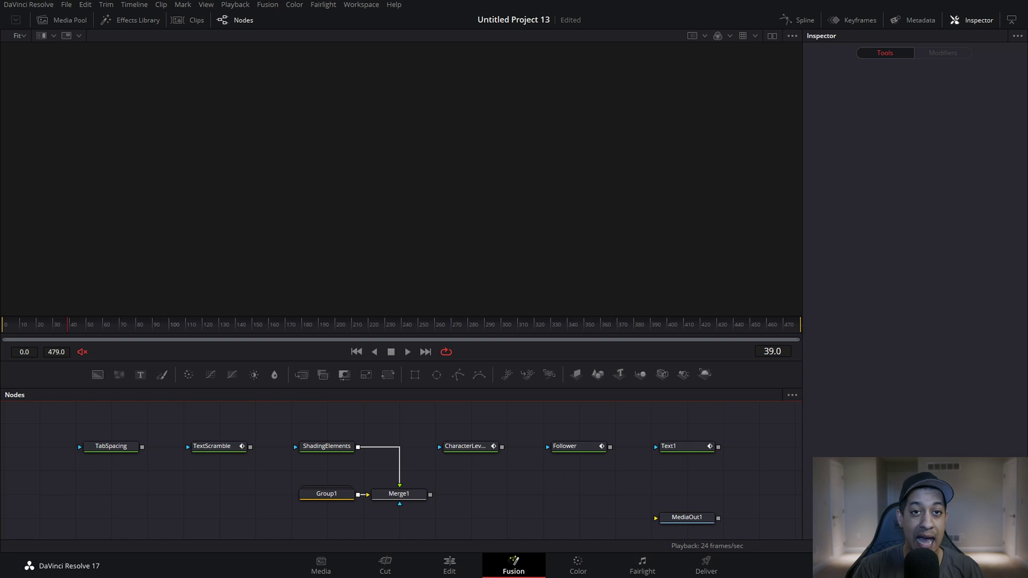
- Switch to House info.txt in Notepad, examine its tab-separated lines and select all the house details
{"action": "key", "text": "alt+Tab"}
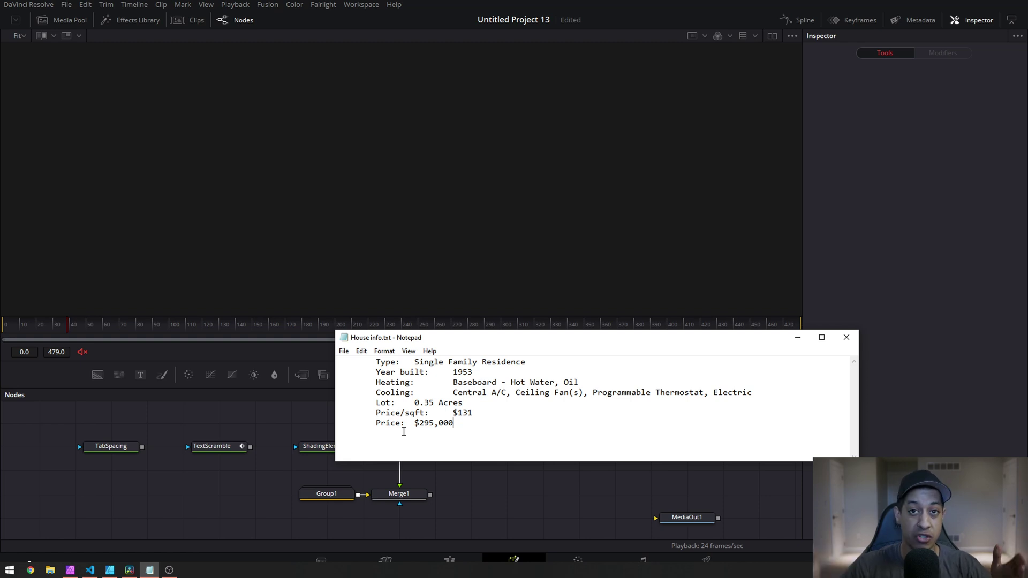
{"action": "left_click", "coordinate": [414, 366]}
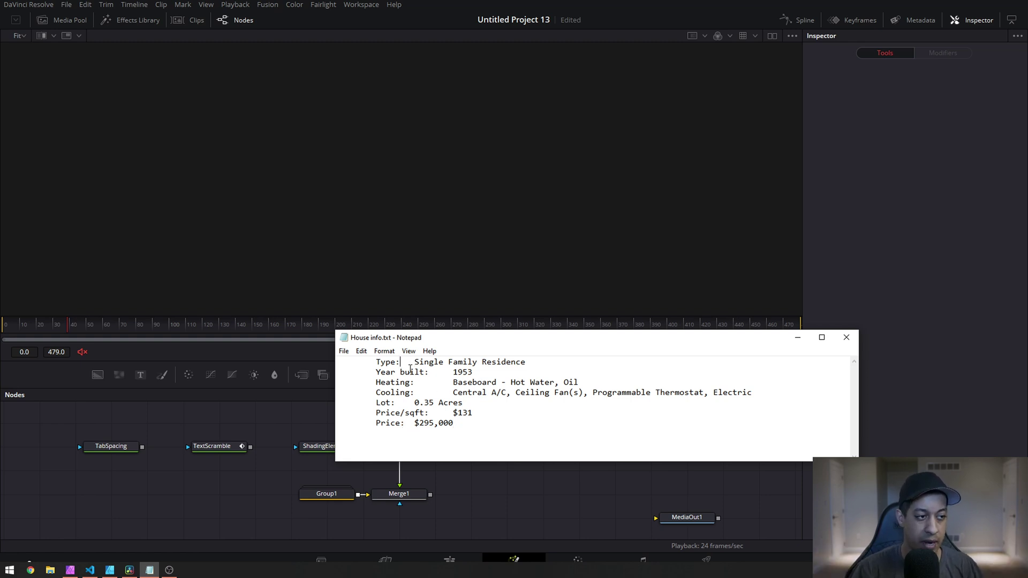
{"action": "key", "text": "Return"}
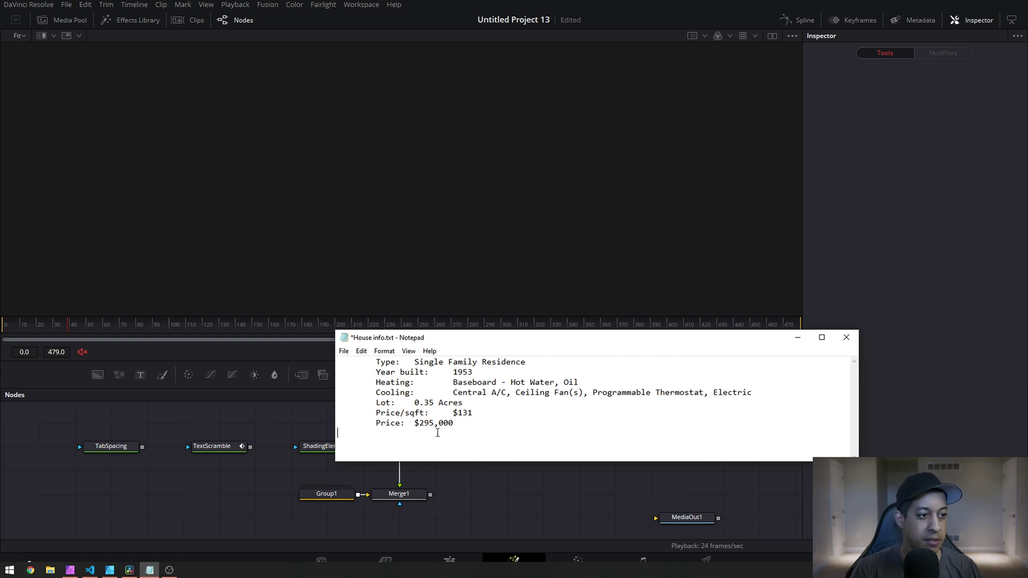
{"action": "key", "text": "shift+Up"}
{"action": "key", "text": "shift+Up"}
{"action": "key", "text": "shift+Up"}
{"action": "key", "text": "shift+Up"}
{"action": "key", "text": "shift+Up"}
{"action": "key", "text": "shift+Up"}
{"action": "key", "text": "shift+Up"}
- Return to DaVinci Resolve, display the TabSpacing node, and move its two tab stops left to separate the labels from the values
{"action": "key", "text": "alt+Tab"}
{"action": "left_click", "coordinate": [120, 450]}
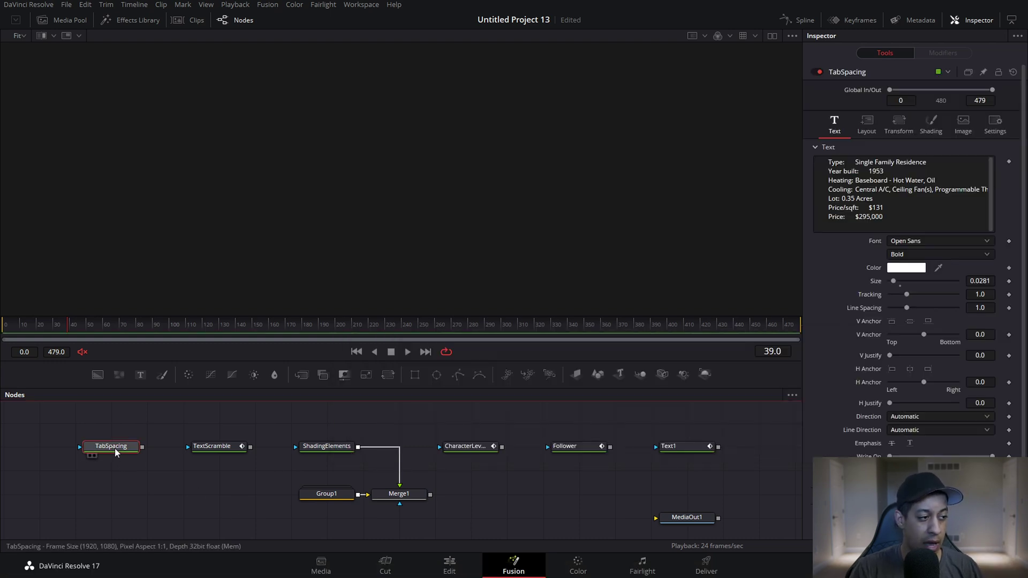
{"action": "key", "text": "2"}
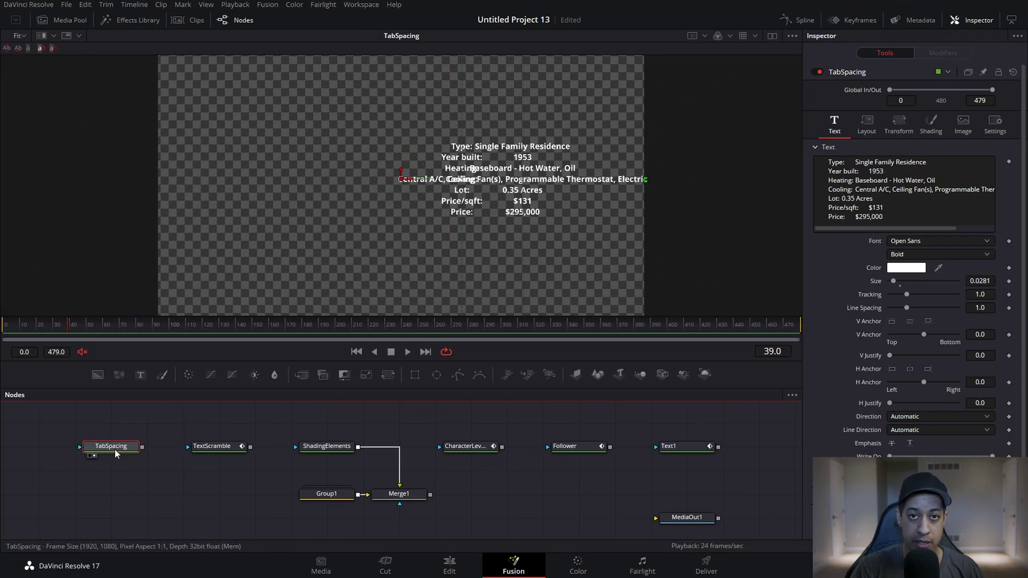
{"action": "left_click", "coordinate": [462, 245]}
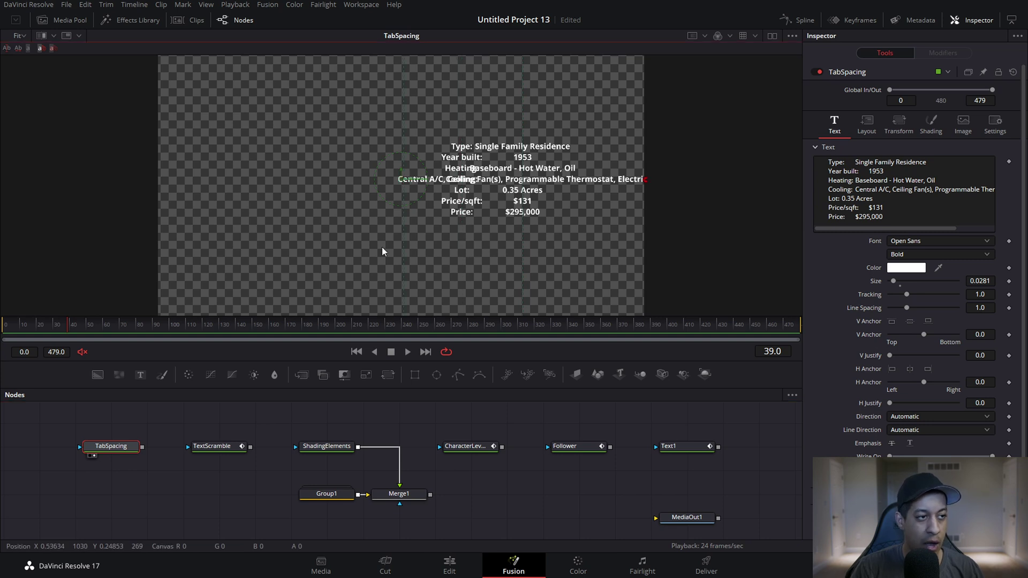
{"action": "left_click_drag", "start_coordinate": [381, 246], "coordinate": [315, 243]}
{"action": "left_click_drag", "start_coordinate": [521, 249], "coordinate": [393, 244]}
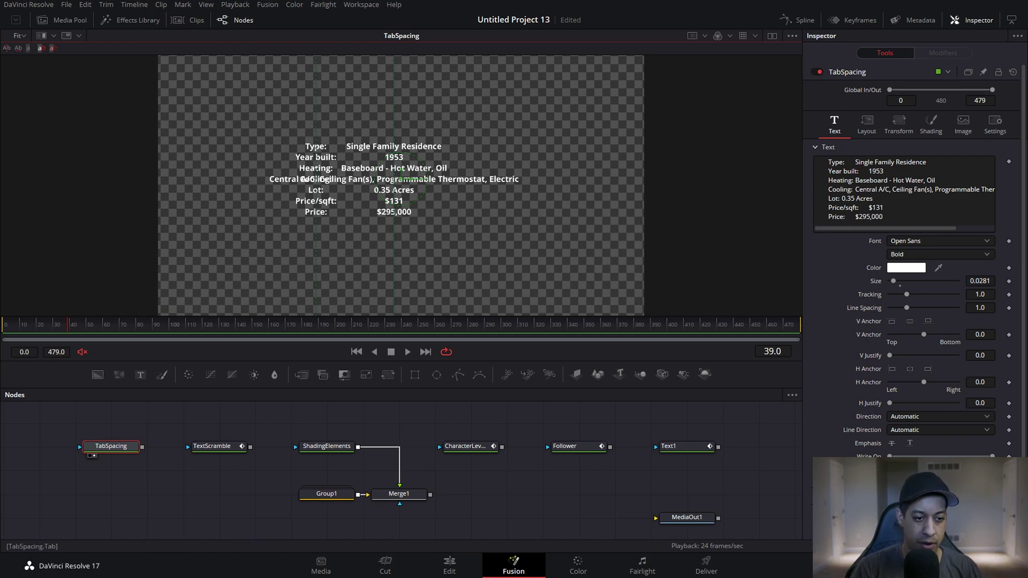
- In the Tab Spacing settings, right-align the labels at tab 1 and left-align the values at tab 2
{"action": "left_click", "coordinate": [816, 512]}
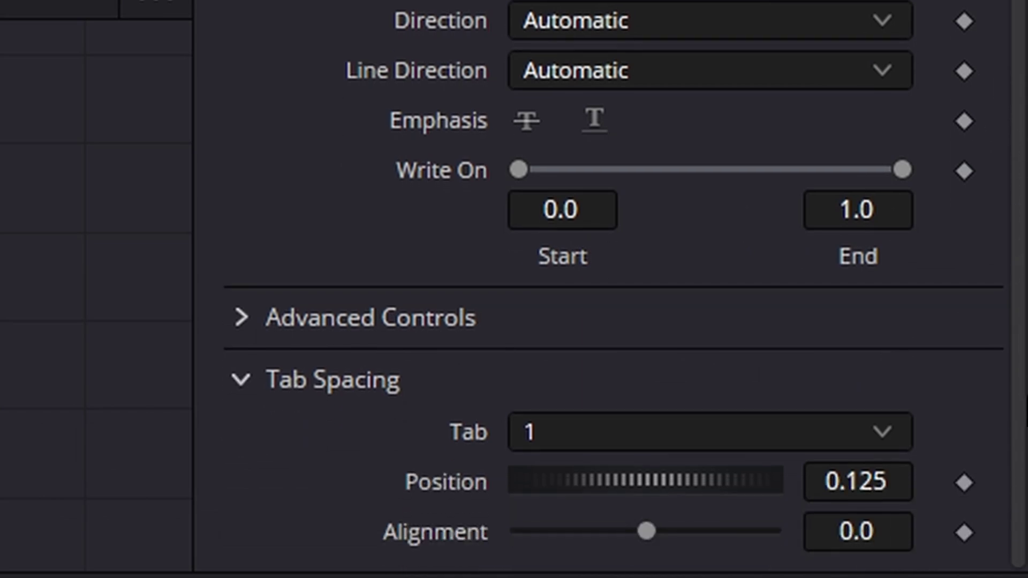
{"action": "left_click", "coordinate": [856, 436]}
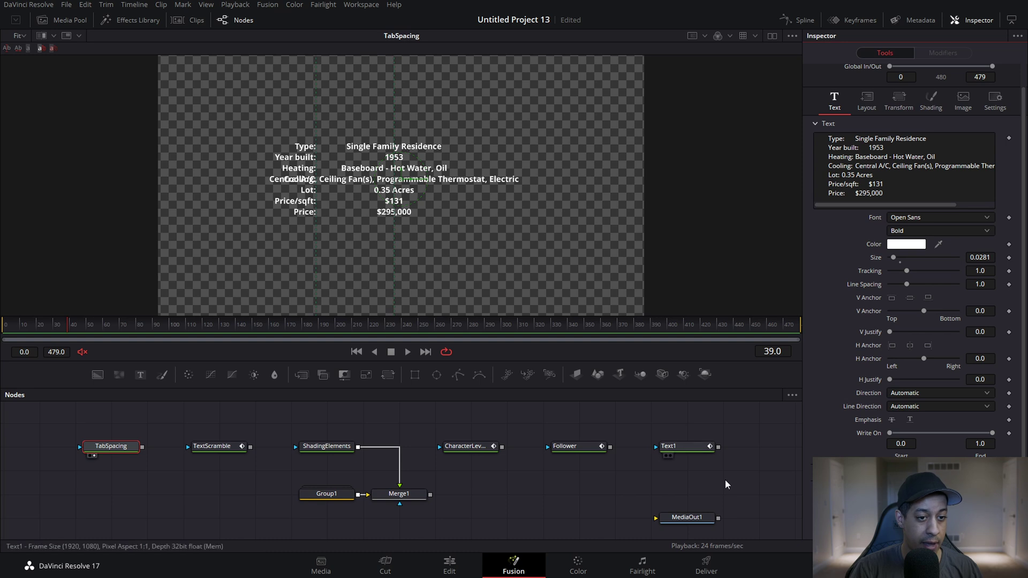
{"action": "left_click", "coordinate": [901, 419]}
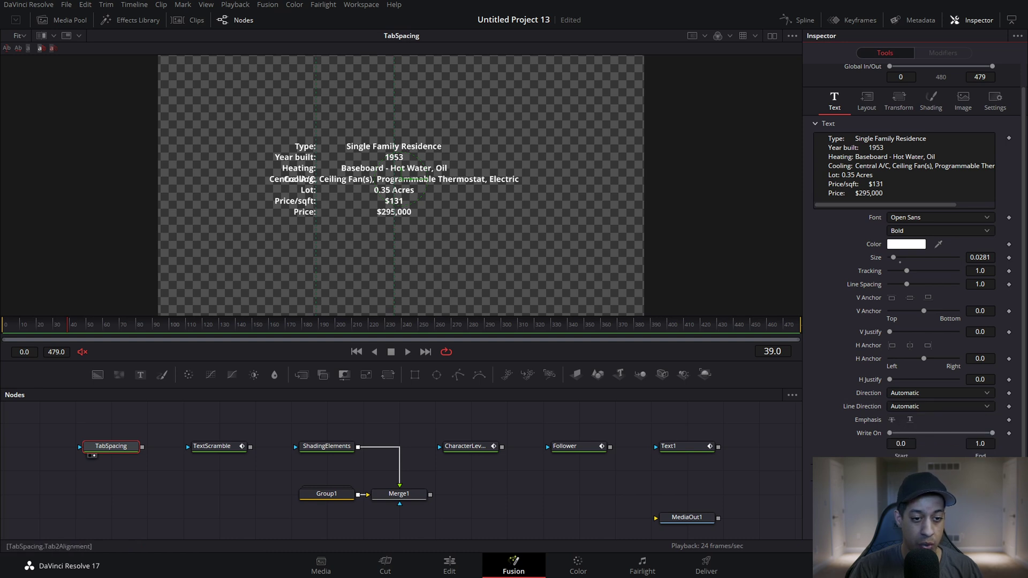
- Move the second tab stop left so the value column sits just beside the labels with a small gap
{"action": "left_click_drag", "start_coordinate": [394, 247], "coordinate": [327, 248]}
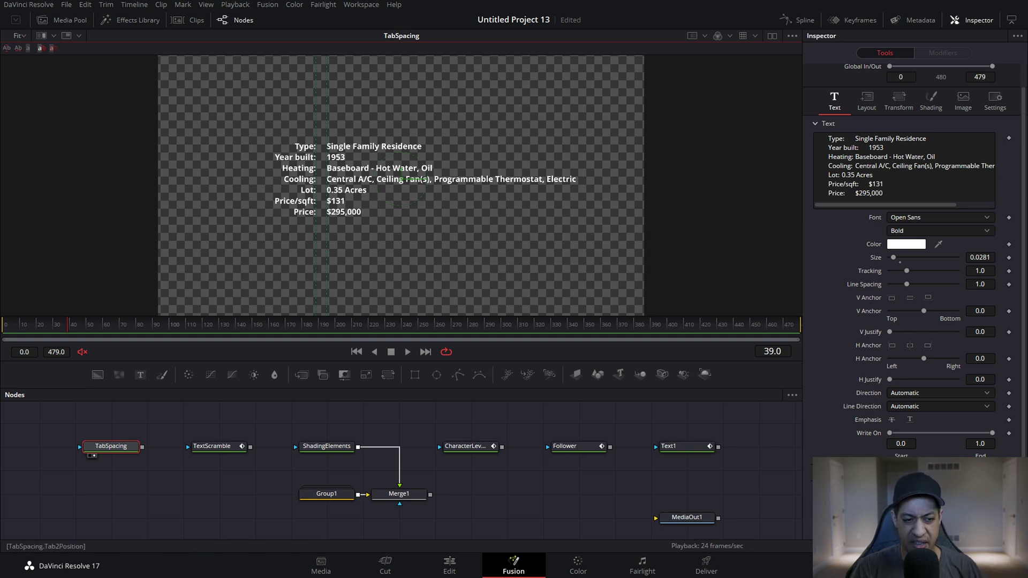
{"action": "mouse_move", "coordinate": [327, 241]}
{"action": "left_mouse_down"}
{"action": "mouse_move", "coordinate": [310, 241]}
{"action": "mouse_move", "coordinate": [334, 241]}
{"action": "left_mouse_up"}
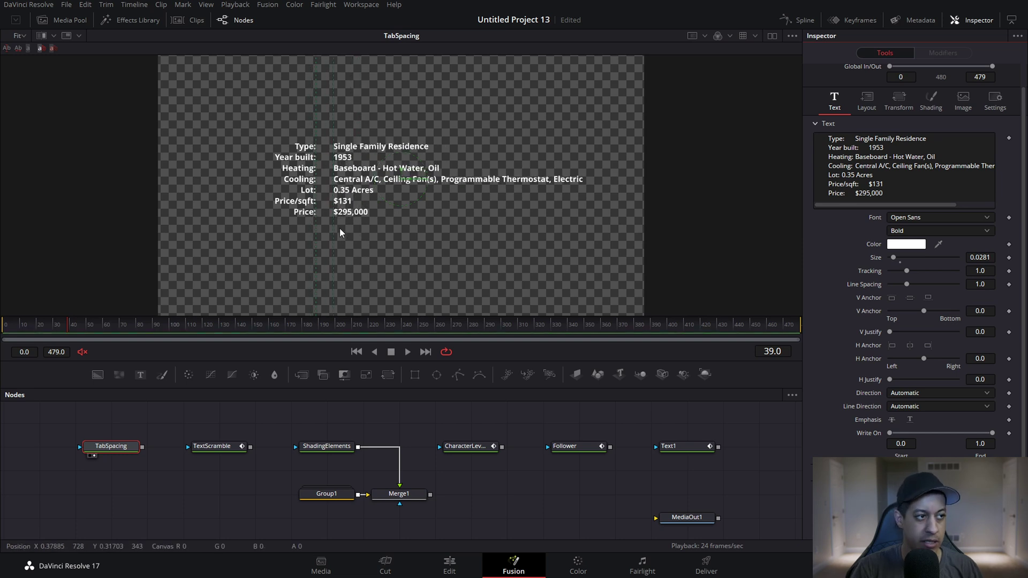
{"action": "left_click_drag", "start_coordinate": [332, 229], "coordinate": [331, 230]}
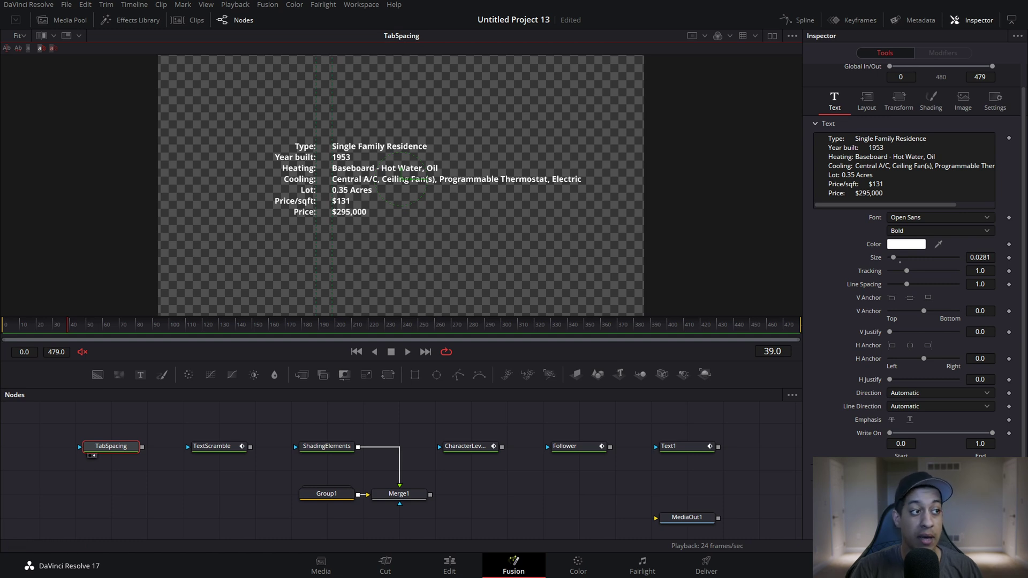
- Append a line below Price with the label "YouTube" and the tab-separated value "Jayaretv"
{"action": "left_click", "coordinate": [900, 194]}
{"action": "key", "text": "Return"}
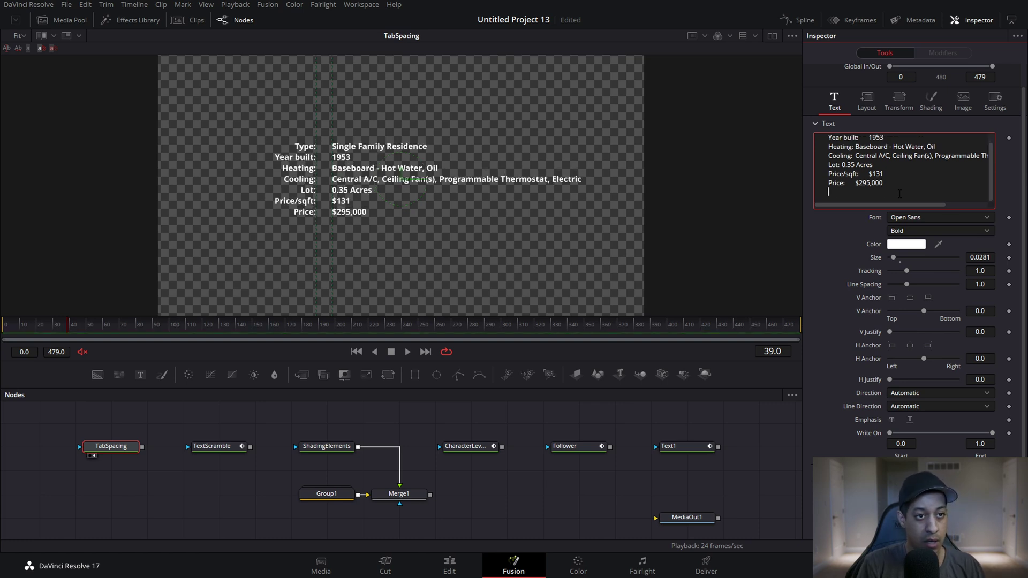
{"action": "type", "text": "YouTube"}
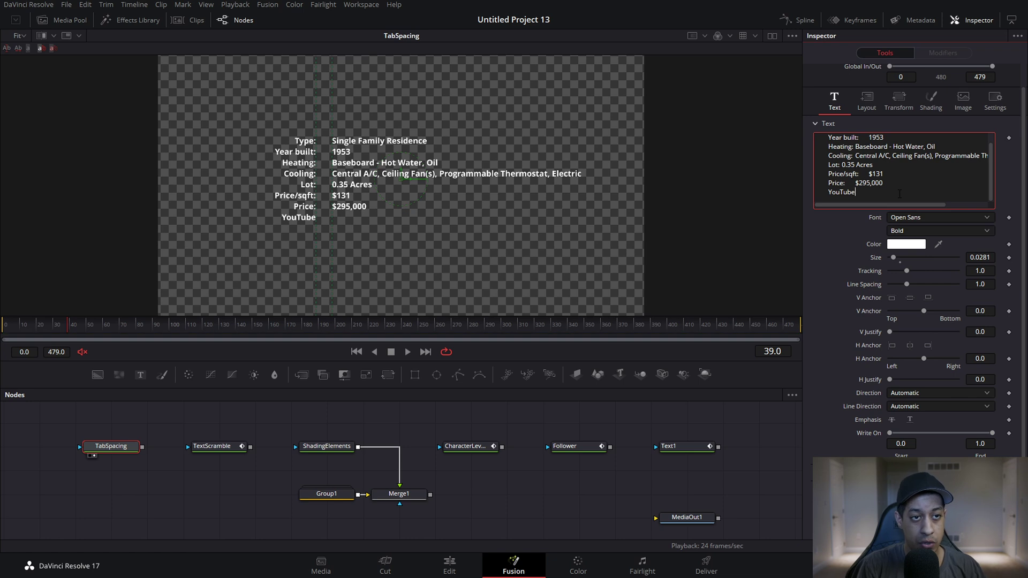
{"action": "key", "text": "Tab"}
{"action": "type", "text": "Jayaretv"}
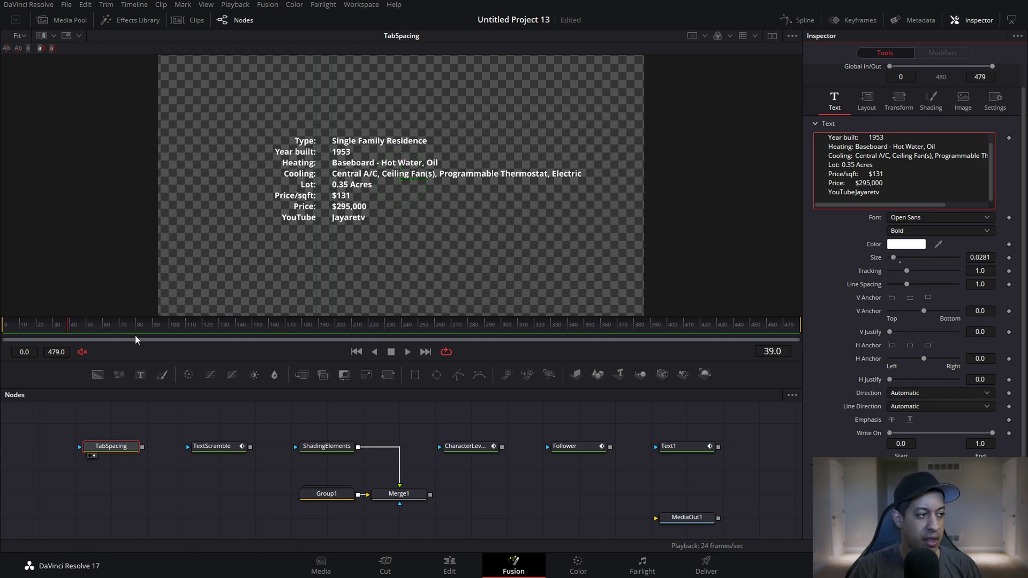
- Move the playhead to frame 0, display the TextScramble node in the viewer and play its animation
{"action": "left_click_drag", "start_coordinate": [73, 332], "coordinate": [1, 327]}
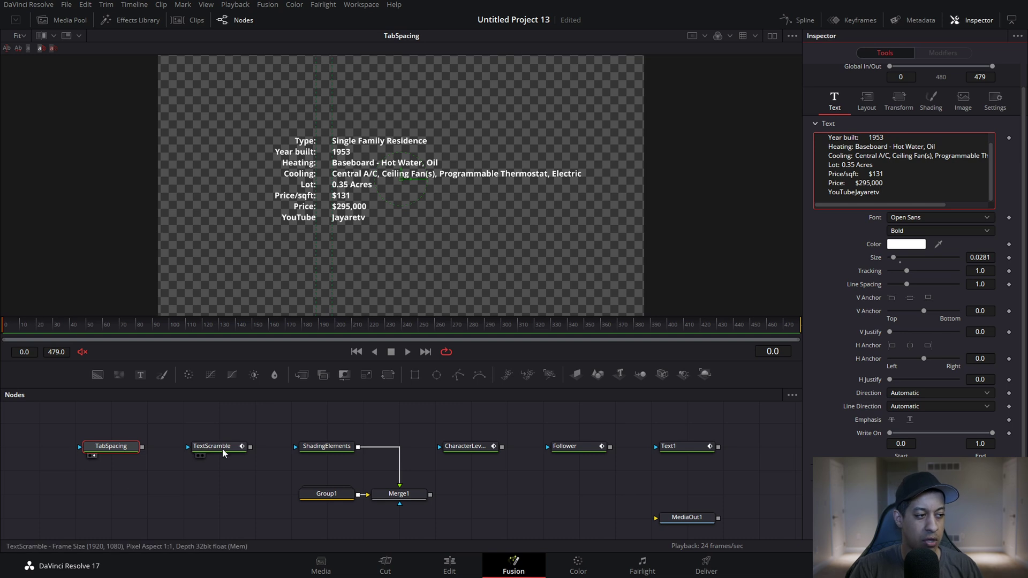
{"action": "left_click", "coordinate": [198, 456]}
{"action": "left_click", "coordinate": [214, 446]}
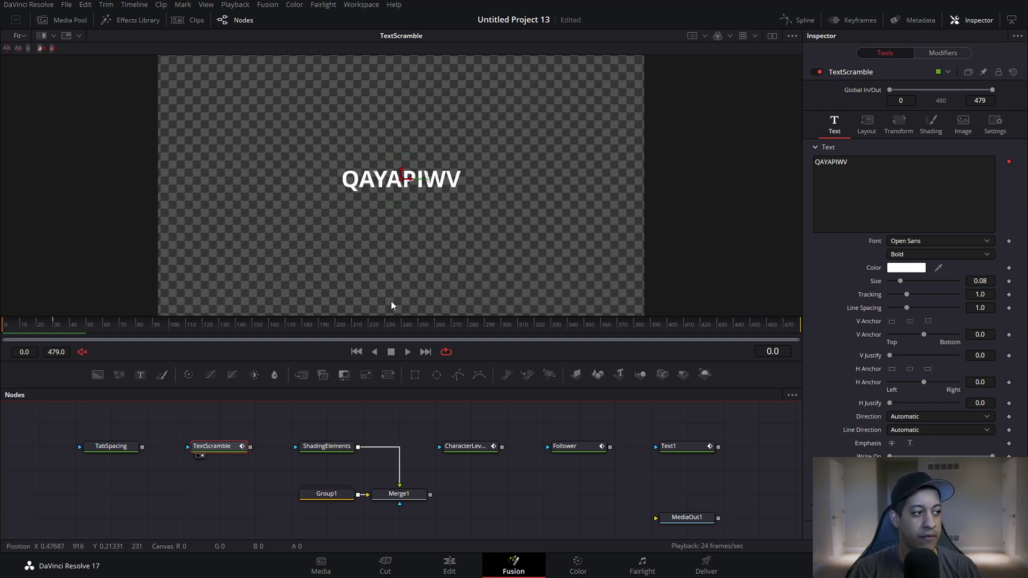
{"action": "left_click", "coordinate": [406, 352]}
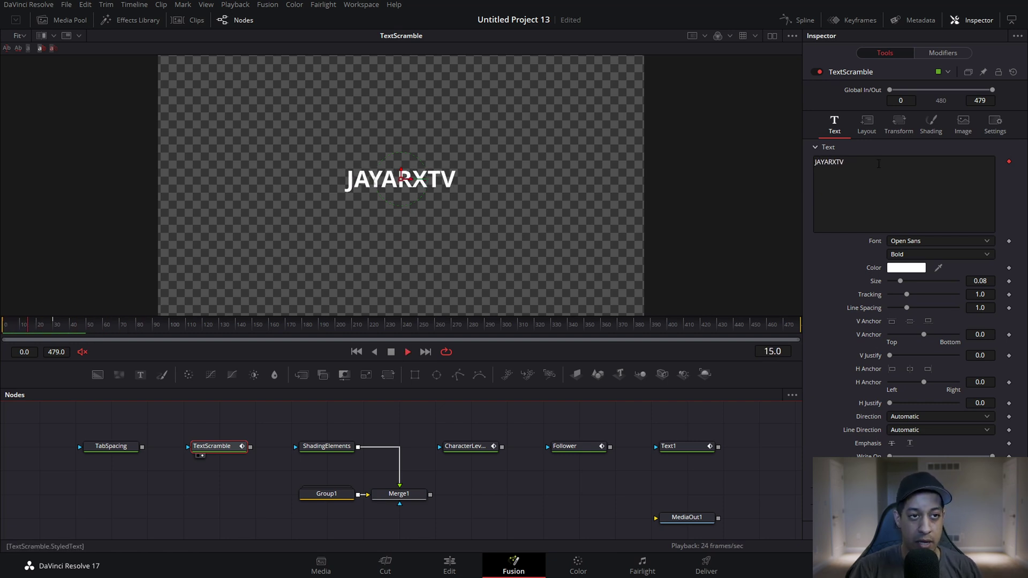
- Stop the playback, apply the TextScramble modifier to the text of the Text2 node and save the project
{"action": "left_click", "coordinate": [391, 352]}
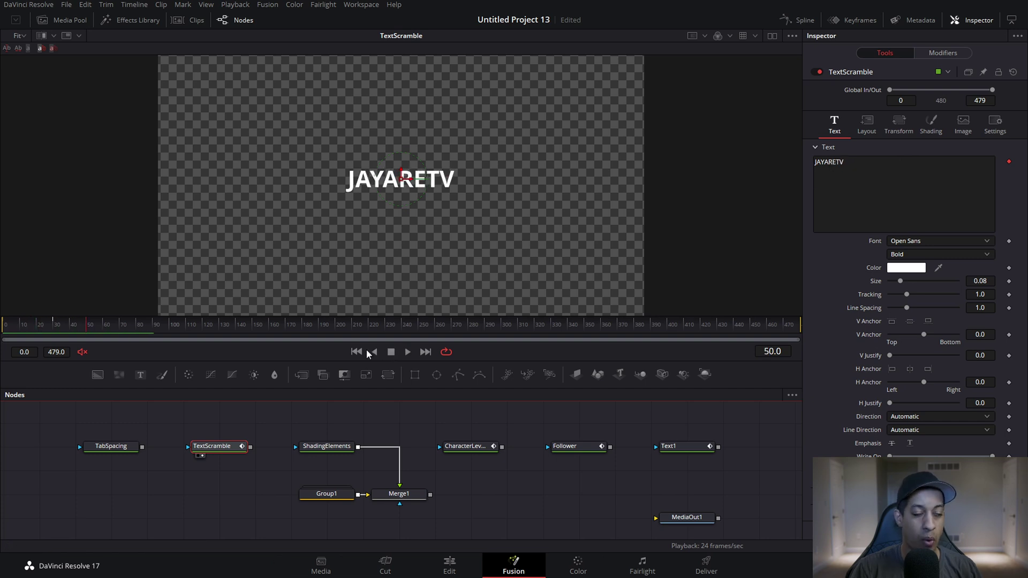
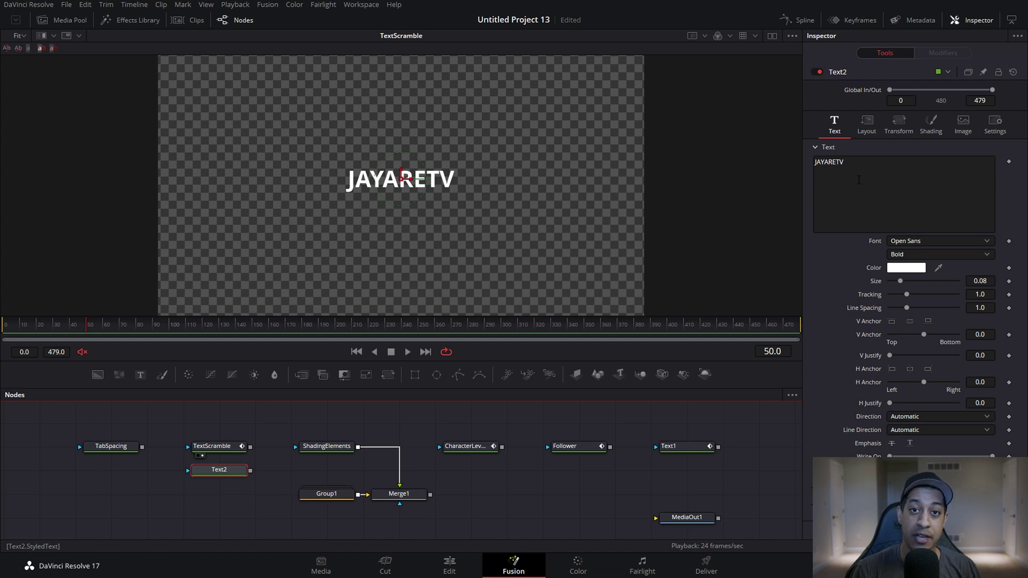
{"action": "right_click", "coordinate": [859, 180]}
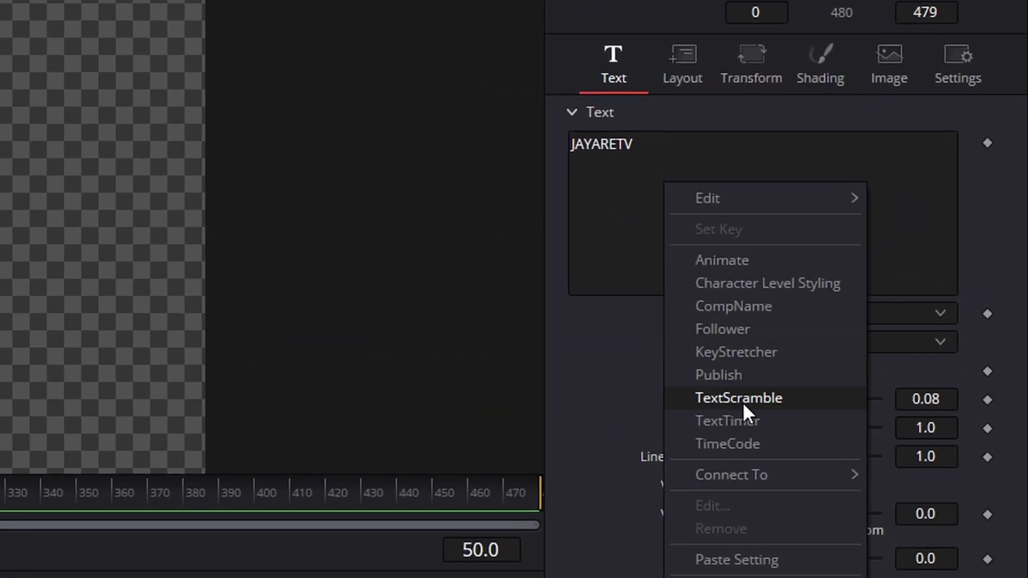
{"action": "left_click", "coordinate": [744, 401]}
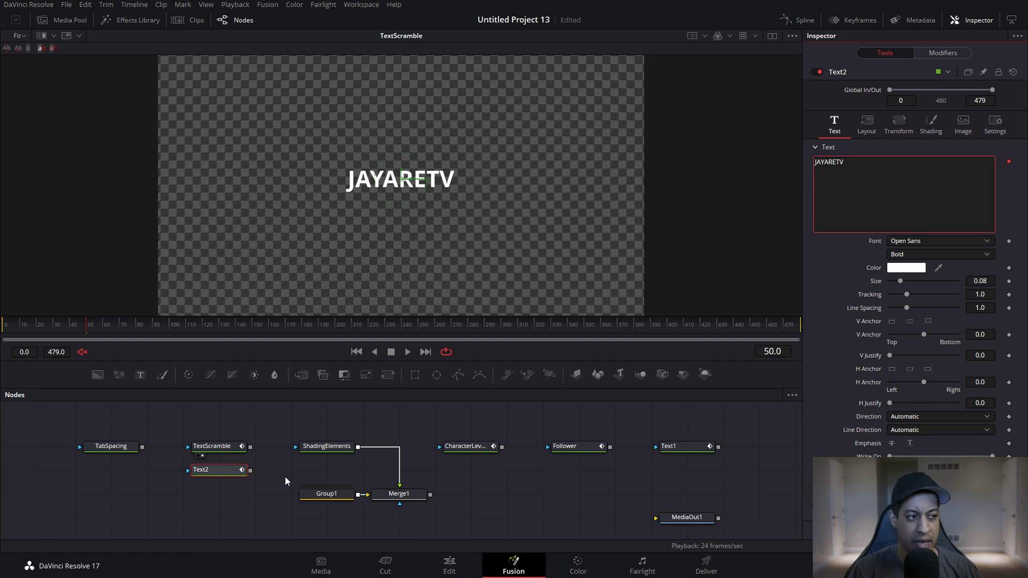
{"action": "left_click", "coordinate": [215, 498]}
{"action": "left_click", "coordinate": [236, 502]}
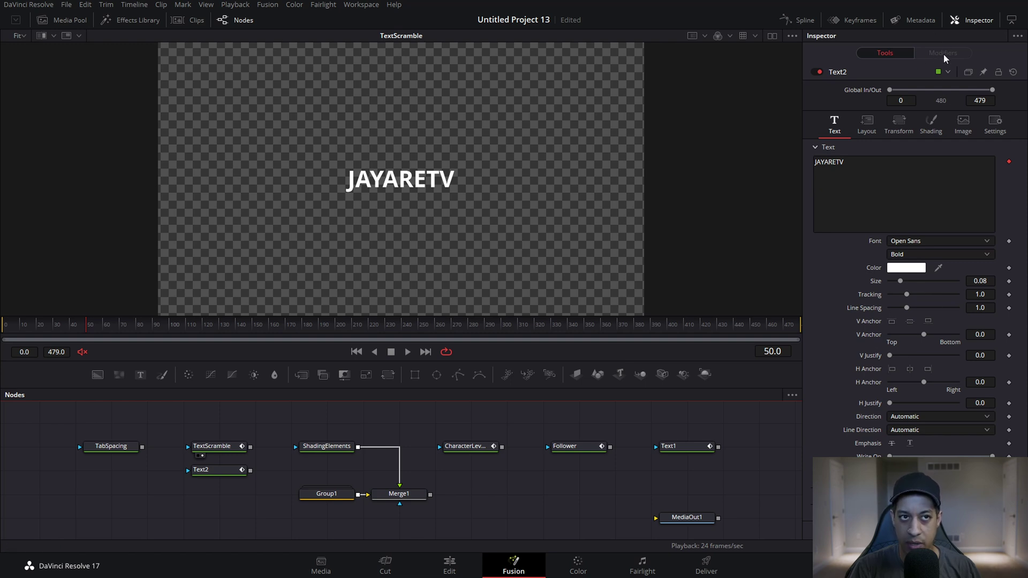
{"action": "left_click", "coordinate": [204, 471]}
{"action": "key", "text": "ctrl+s"}
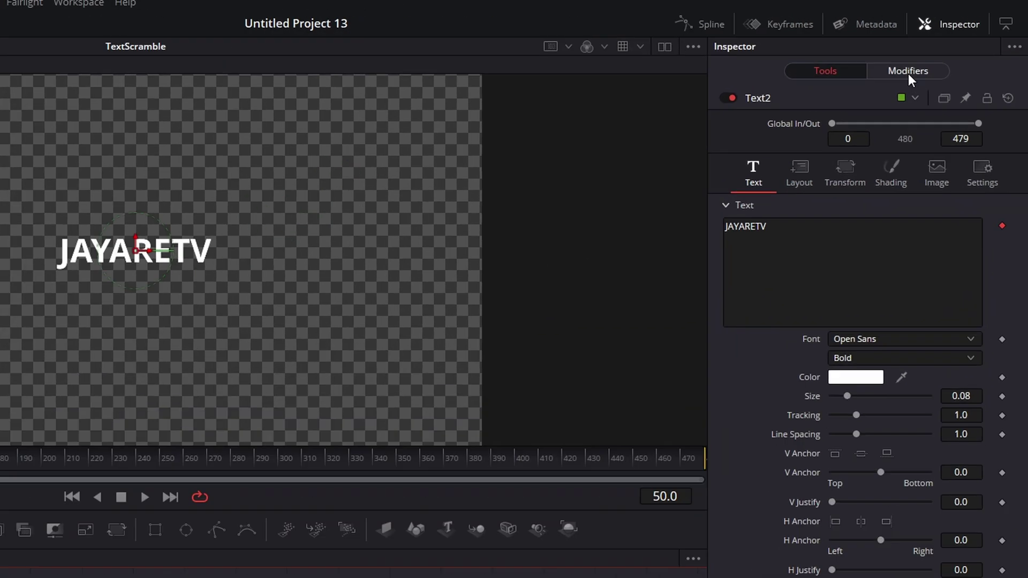
- In Text2's TextScramble modifier, remove the lowercase letters and digits from the substitute characters, keeping only the capitals A to Z
{"action": "left_click", "coordinate": [909, 72]}
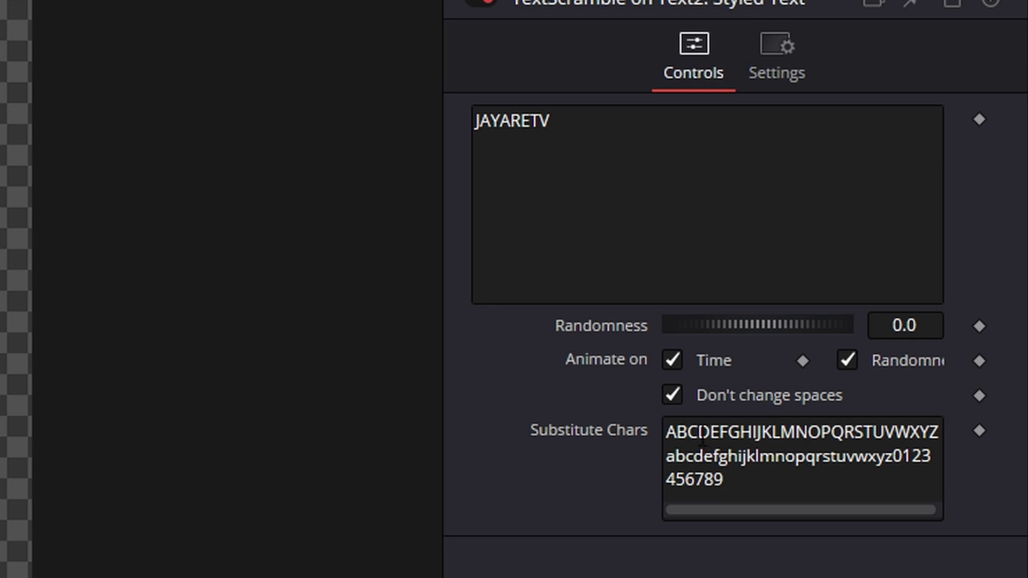
{"action": "left_click_drag", "start_coordinate": [785, 477], "coordinate": [613, 450]}
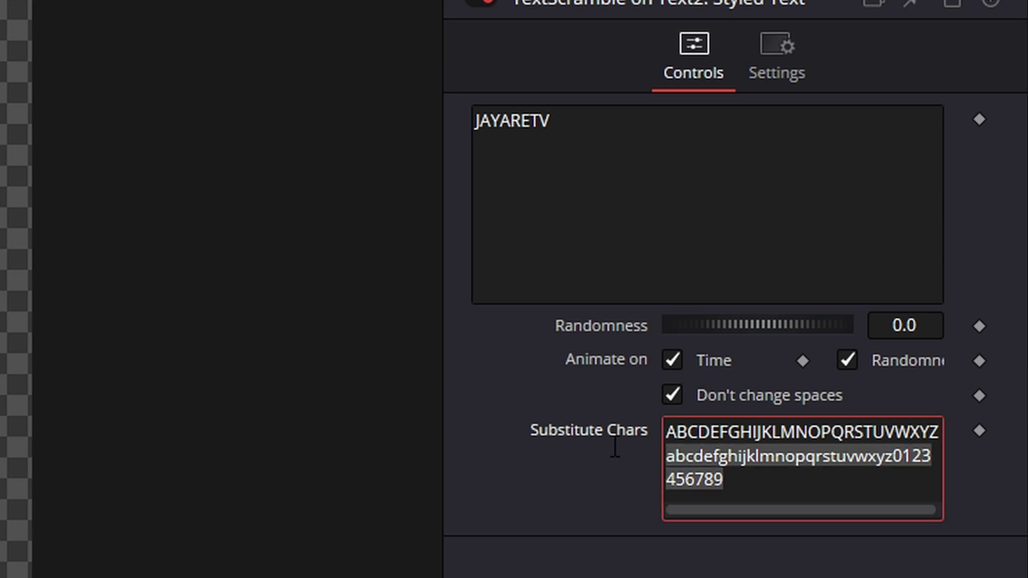
{"action": "key", "text": "BackSpace"}
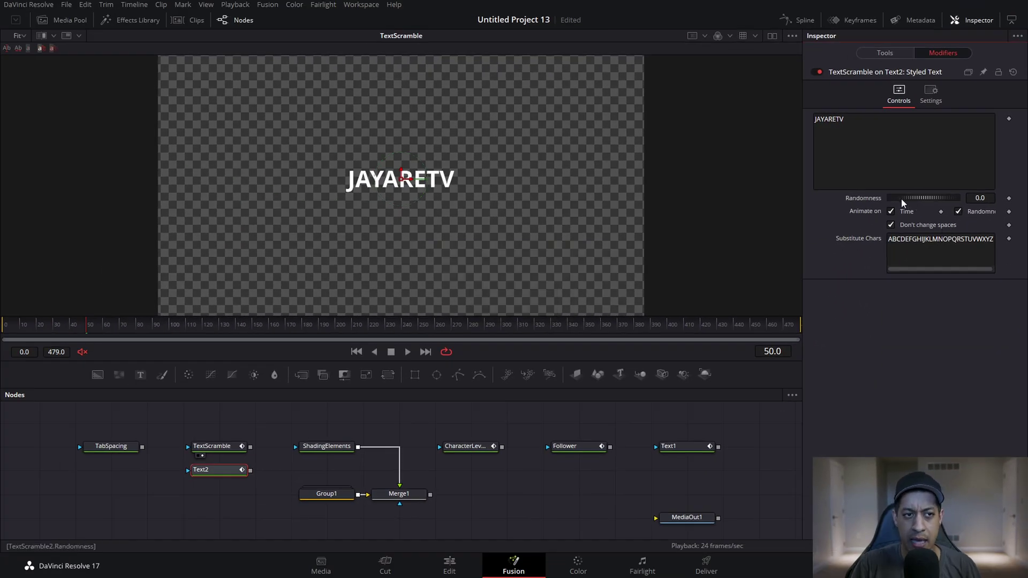
- Preview Text2 in the viewer with a scramble Randomness of about 0.507 and return the Randomness to 0
{"action": "left_click_drag", "start_coordinate": [903, 200], "coordinate": [920, 200]}
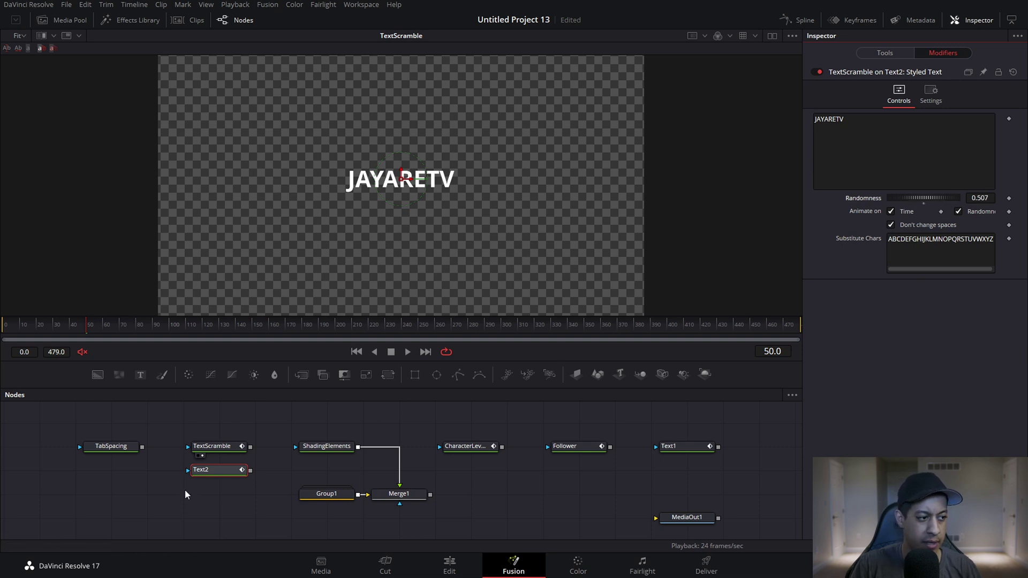
{"action": "key", "text": "1"}
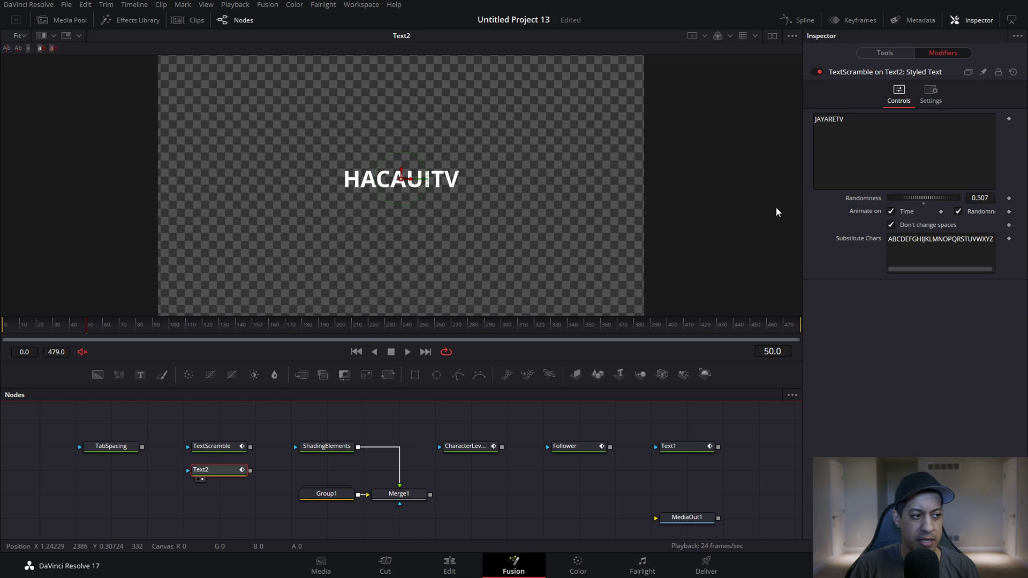
{"action": "left_click_drag", "start_coordinate": [911, 198], "coordinate": [883, 207]}
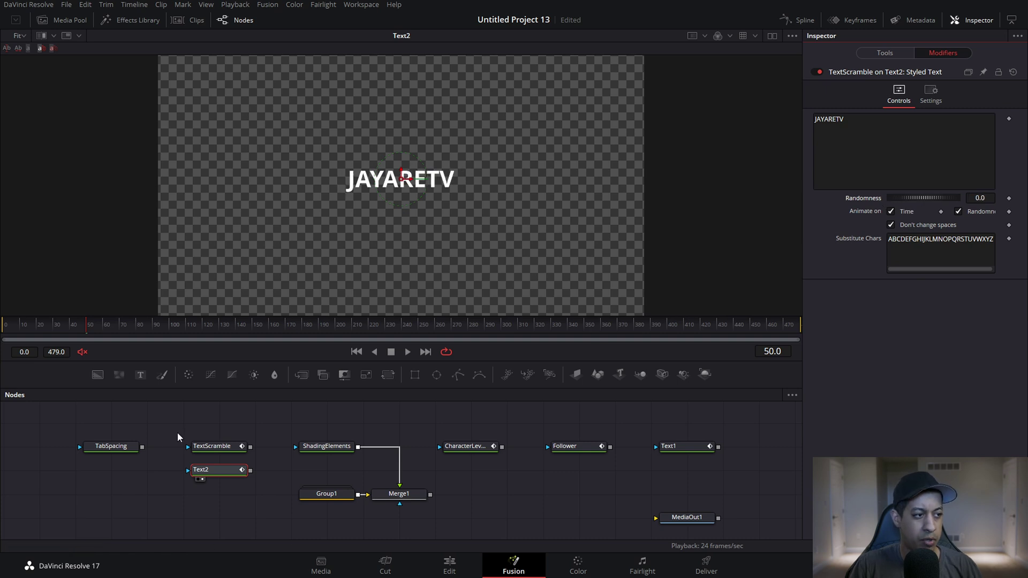
- Display the TextScramble node in the viewer and play its scramble animation from frame 0, repeating the playback
{"action": "left_click", "coordinate": [211, 446]}
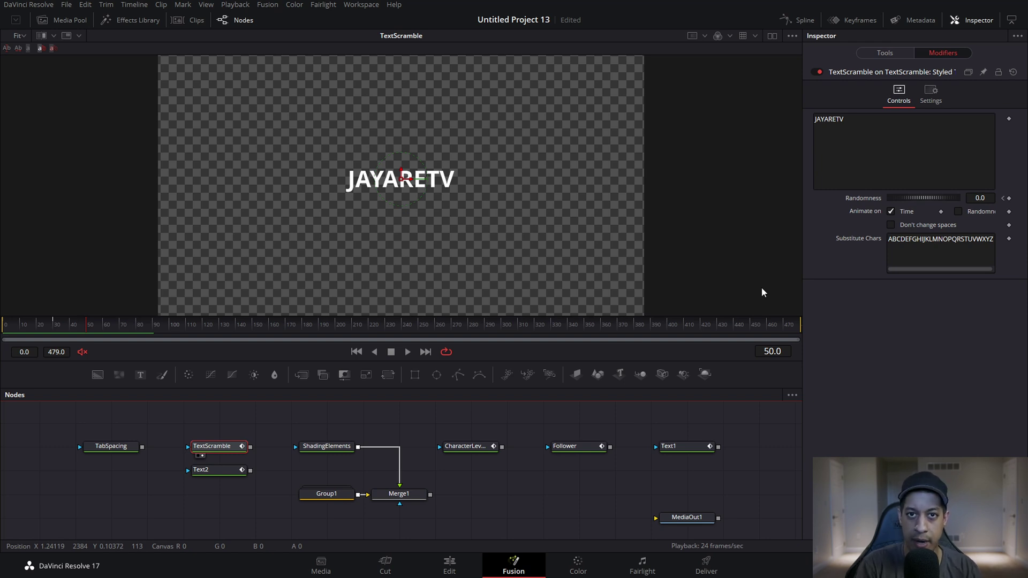
{"action": "left_click", "coordinate": [2, 326]}
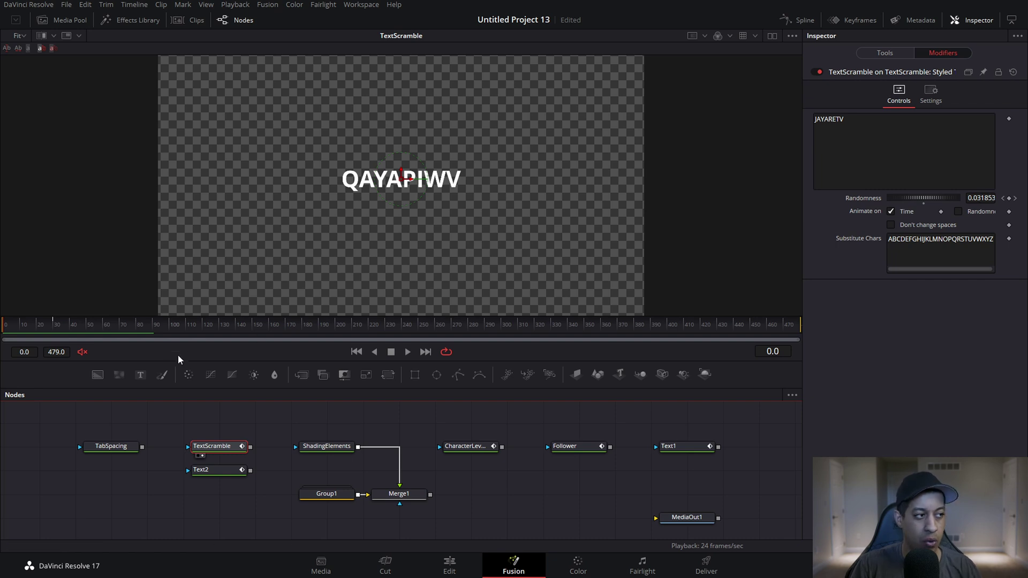
{"action": "left_click", "coordinate": [407, 352]}
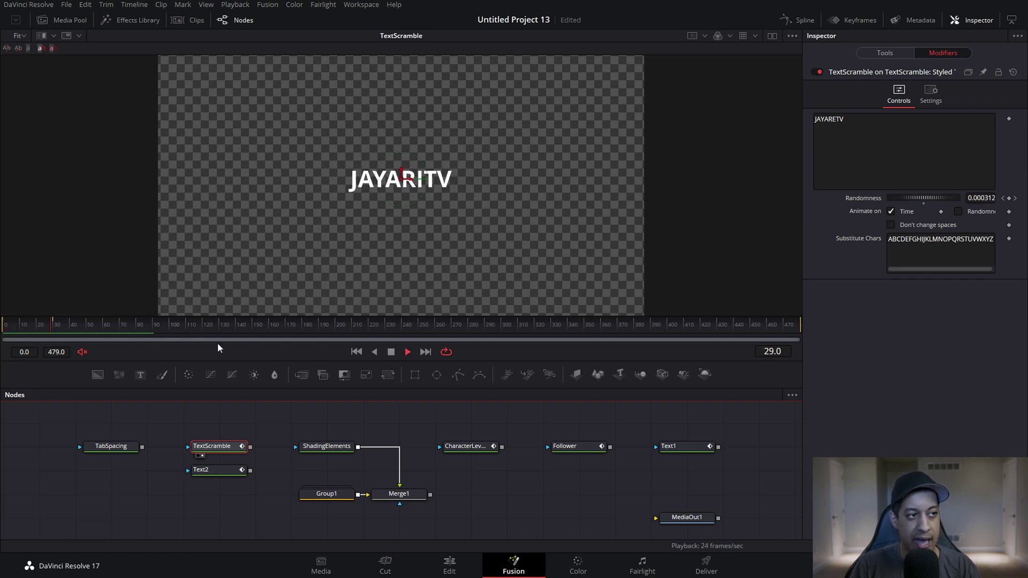
{"action": "left_click", "coordinate": [55, 328]}
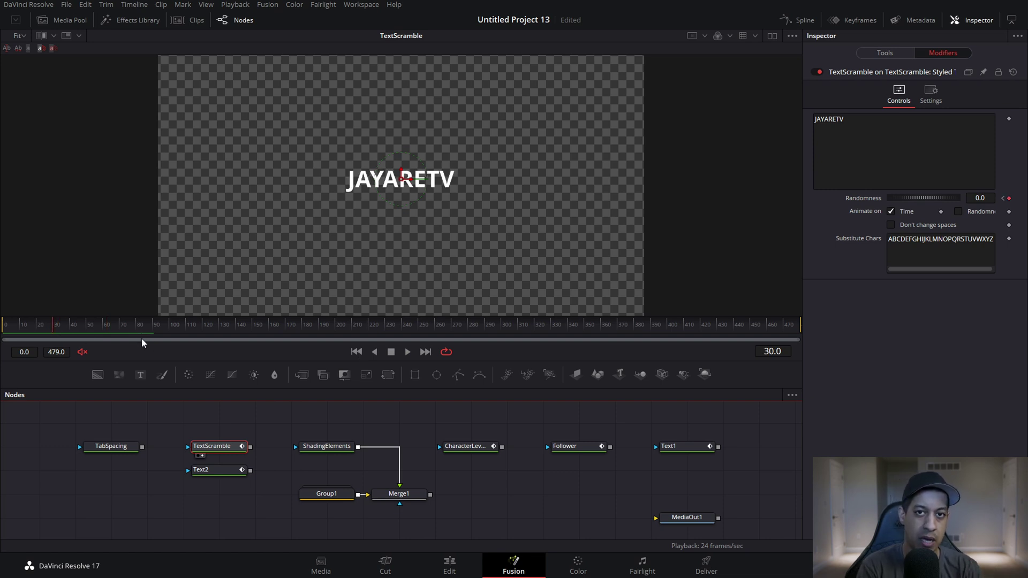
{"action": "left_click_drag", "start_coordinate": [69, 325], "coordinate": [2, 341]}
{"action": "key", "text": "space"}
{"action": "key", "text": "space"}
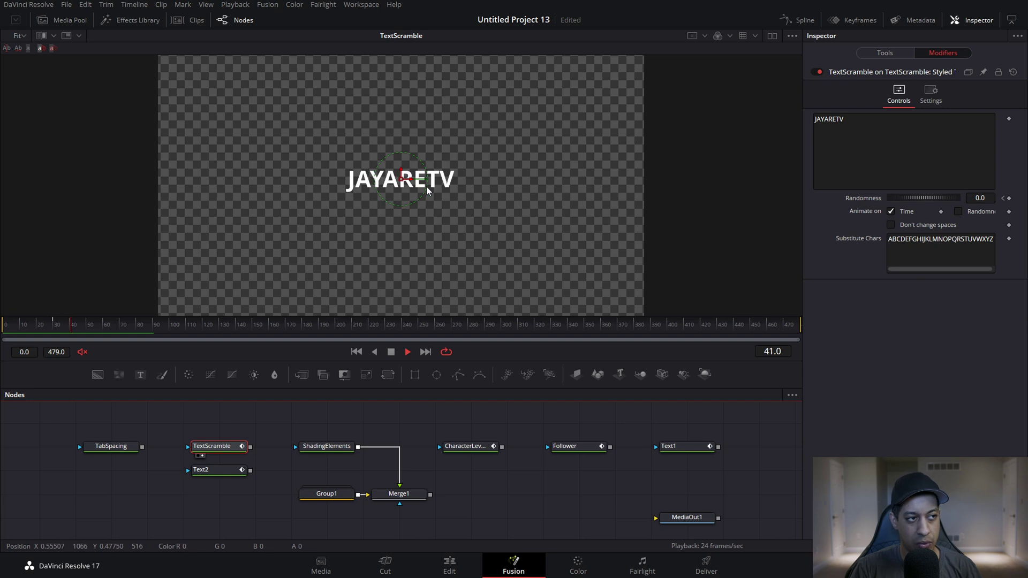
{"action": "left_click", "coordinate": [63, 324]}
- Examine the TextScramble node's full Randomness curve in the Spline editor and close the editor
{"action": "left_click", "coordinate": [798, 20]}
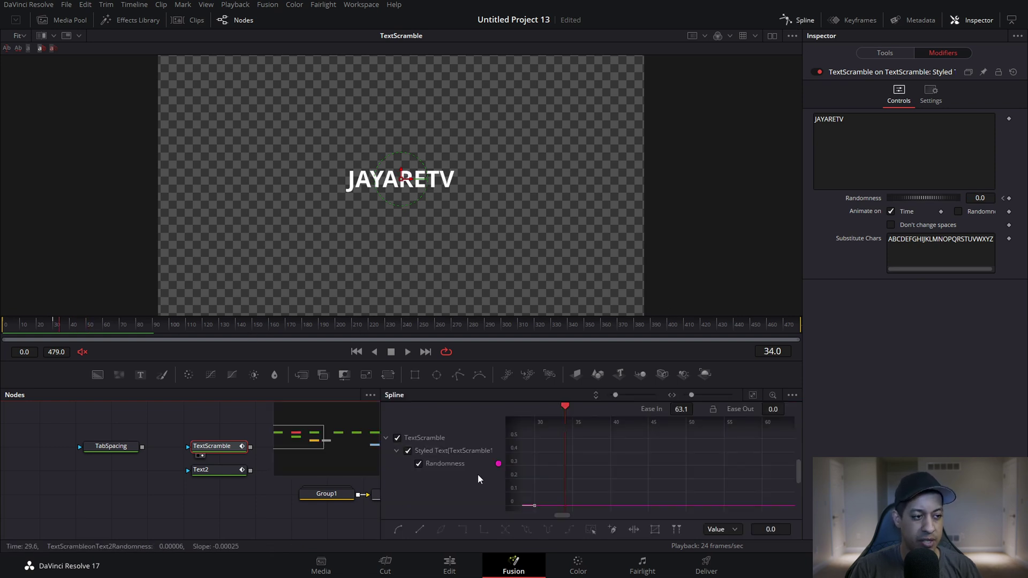
{"action": "left_click", "coordinate": [753, 395]}
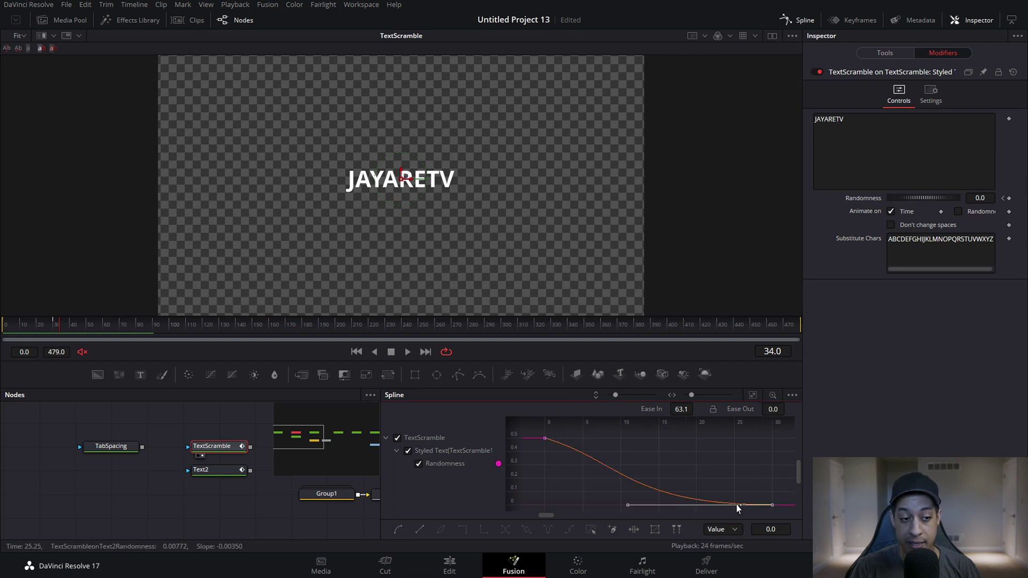
{"action": "left_click", "coordinate": [798, 20]}
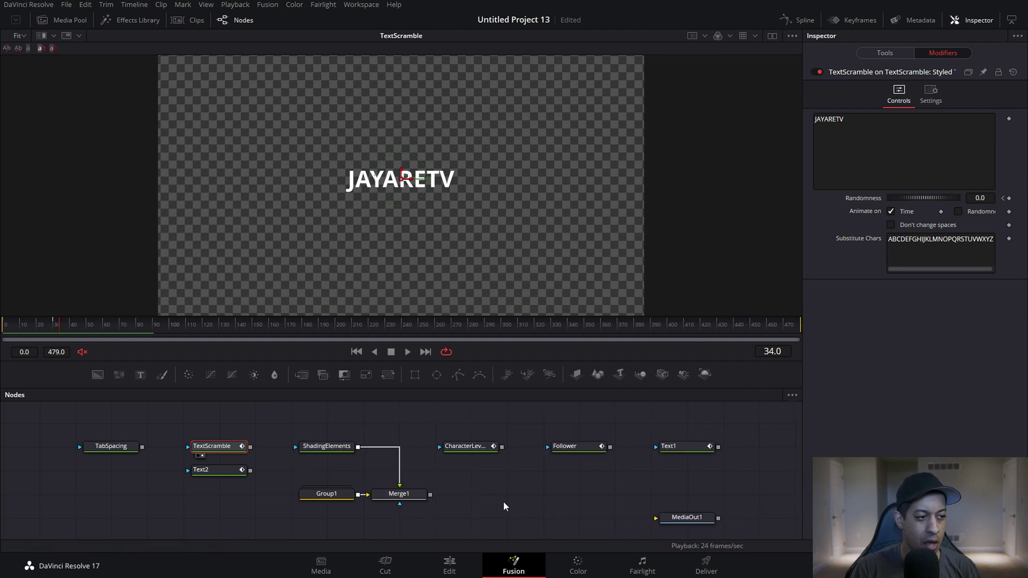
- Select the ShadingElements node to show its shading settings and display Merge1 in the viewer
{"action": "scroll", "coordinate": [473, 500], "scroll_direction": "left", "scroll_amount": 3}
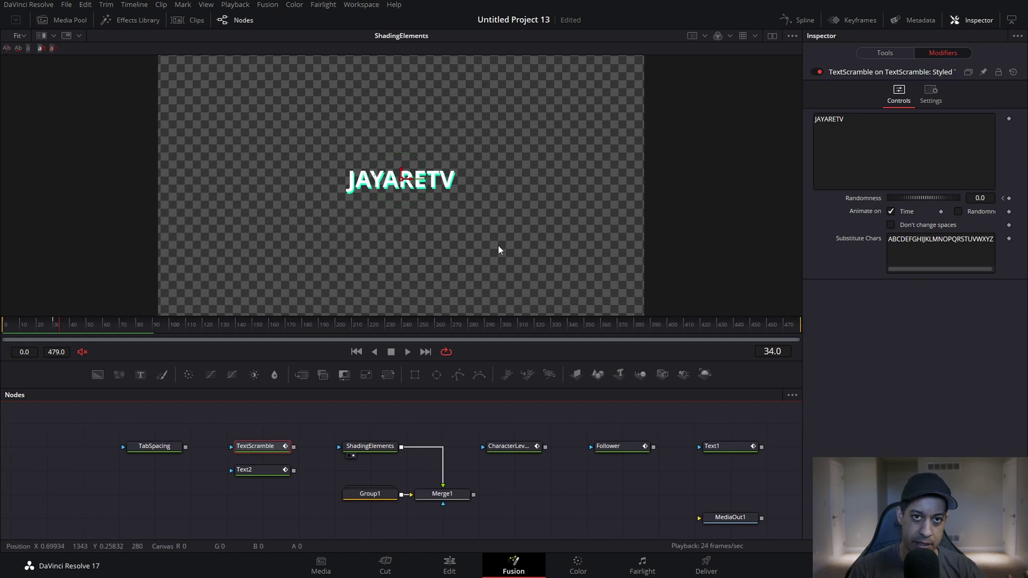
{"action": "left_click", "coordinate": [361, 448]}
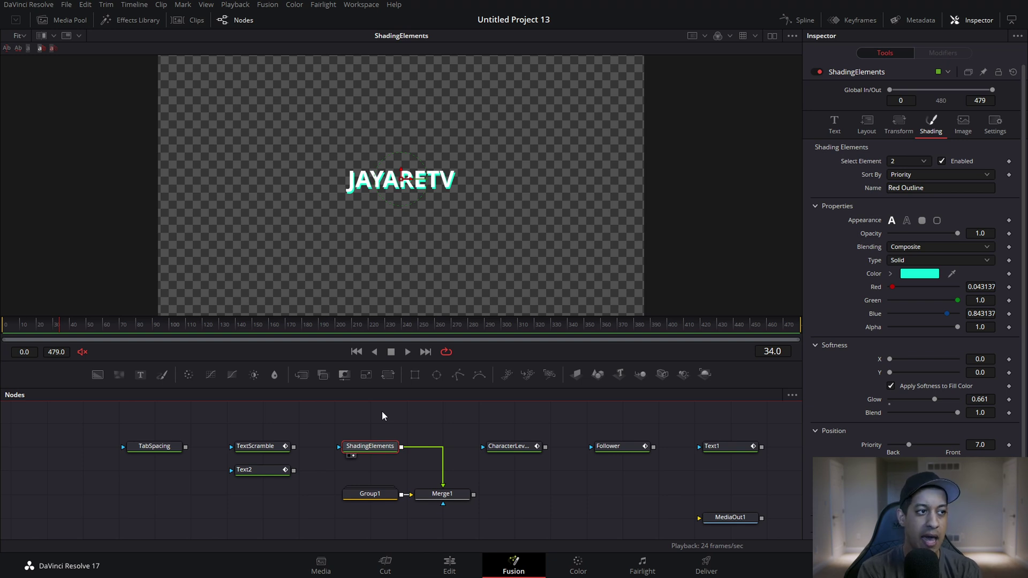
{"action": "left_click_drag", "start_coordinate": [453, 494], "coordinate": [412, 238]}
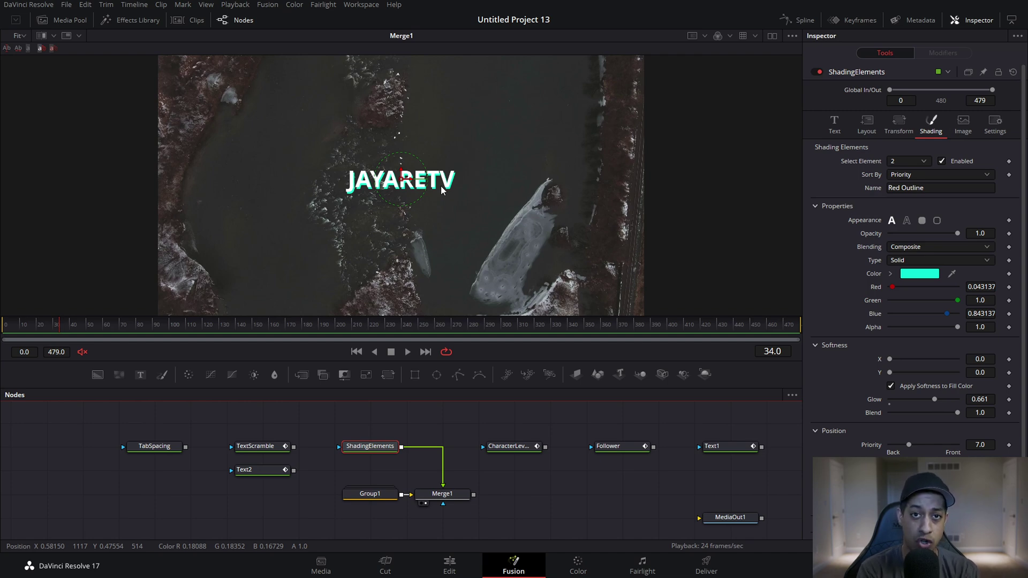
- Change the color of shading element 2 on the ShadingElements text to black (#000000)
{"action": "left_click", "coordinate": [926, 274]}
{"action": "left_click_drag", "start_coordinate": [651, 291], "coordinate": [649, 301]}
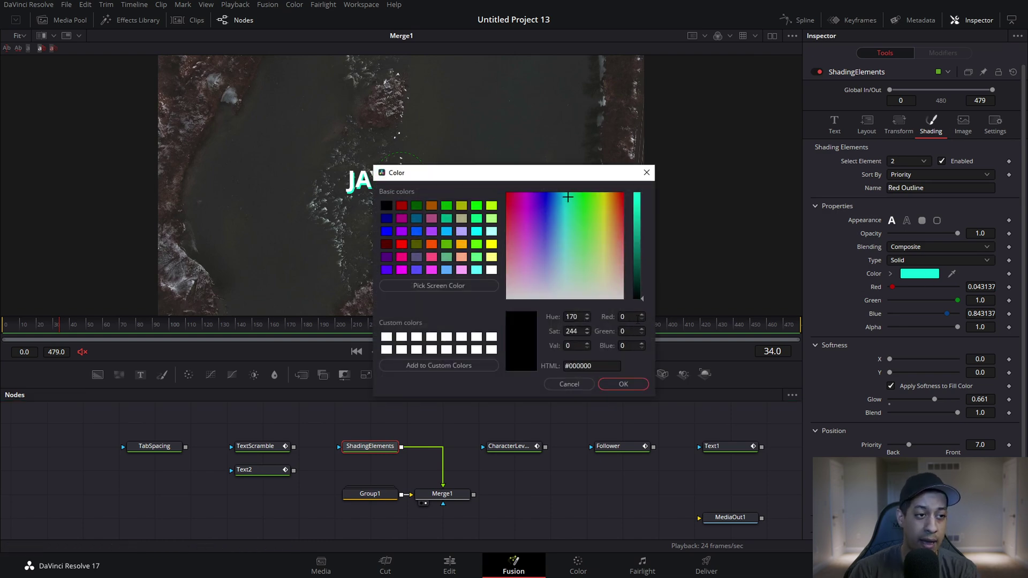
{"action": "left_click", "coordinate": [646, 387]}
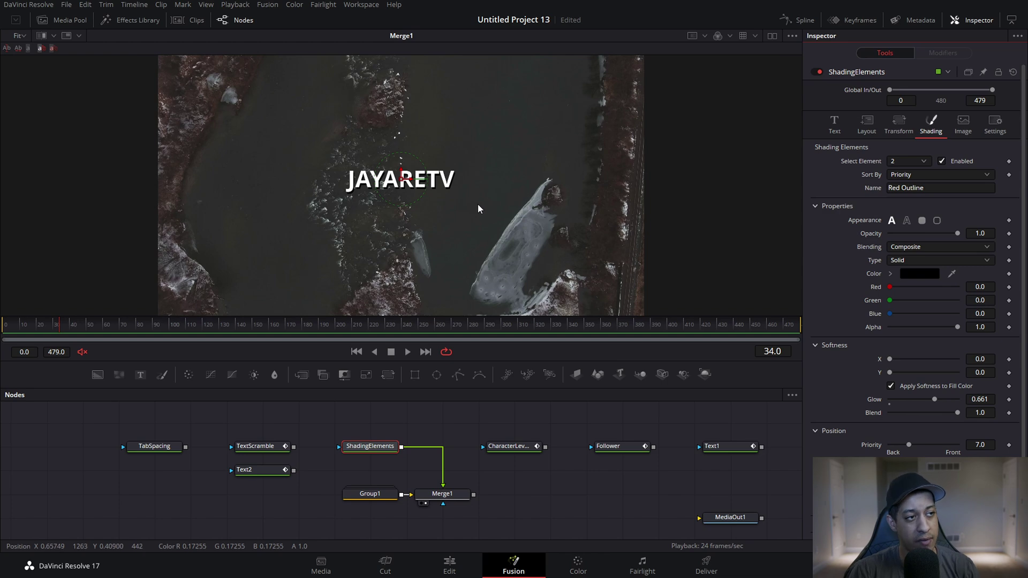
- Set the softness of the black shading element to 3 in both X and Y
{"action": "scroll", "coordinate": [410, 190], "scroll_direction": "up", "scroll_amount": 3}
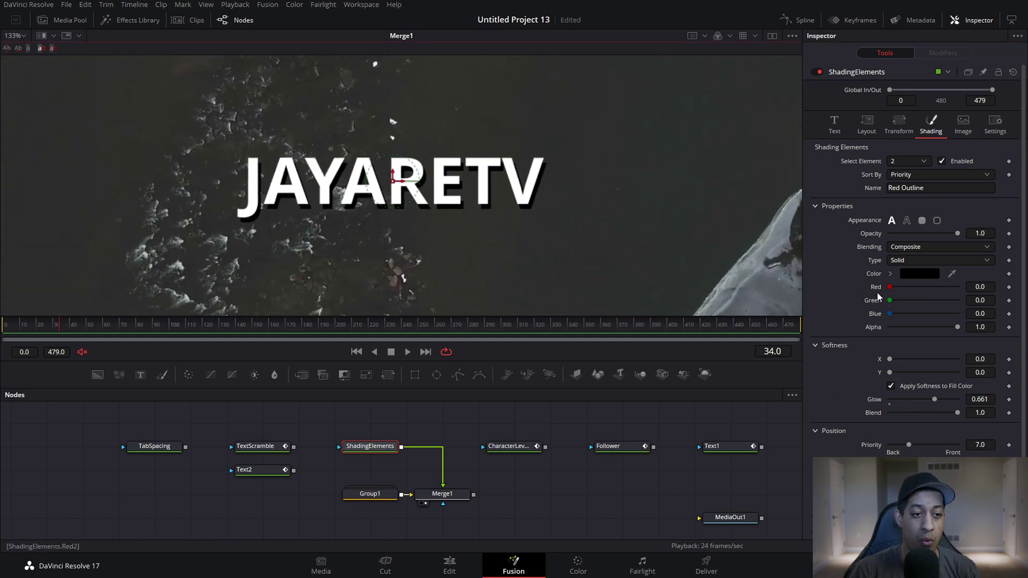
{"action": "left_click", "coordinate": [989, 360]}
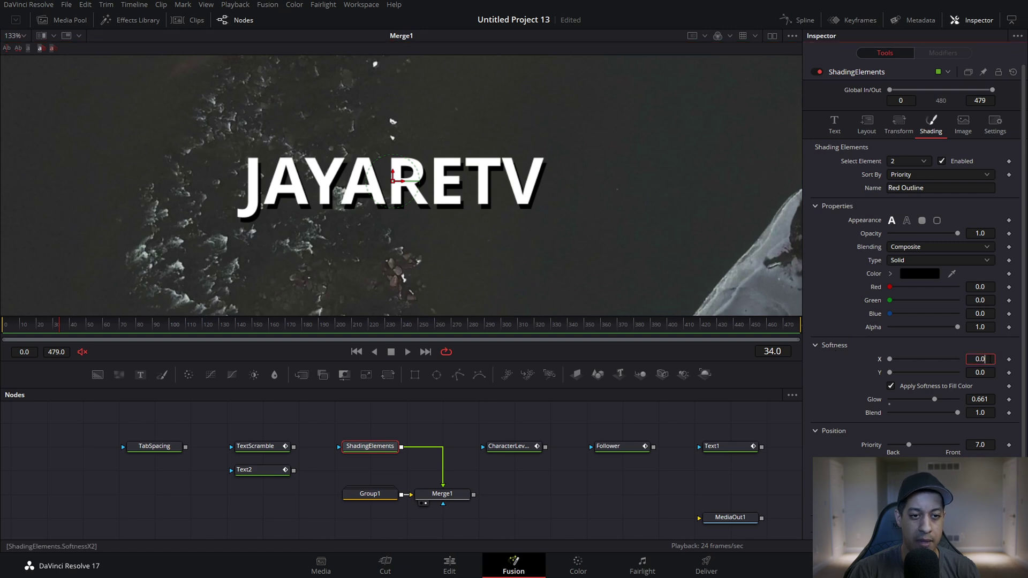
{"action": "key", "text": "Tab"}
{"action": "type", "text": "3"}
{"action": "key", "text": "Tab"}
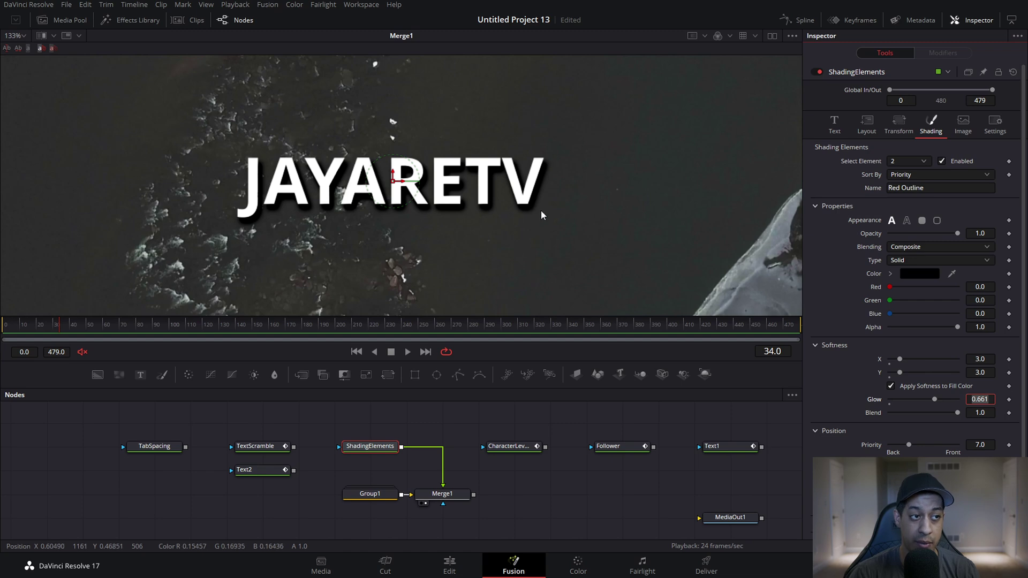
- Set the black shading element's softness to 30 in both X and Y and its opacity to about 0.41
{"action": "left_click", "coordinate": [984, 360]}
{"action": "type", "text": "3"}
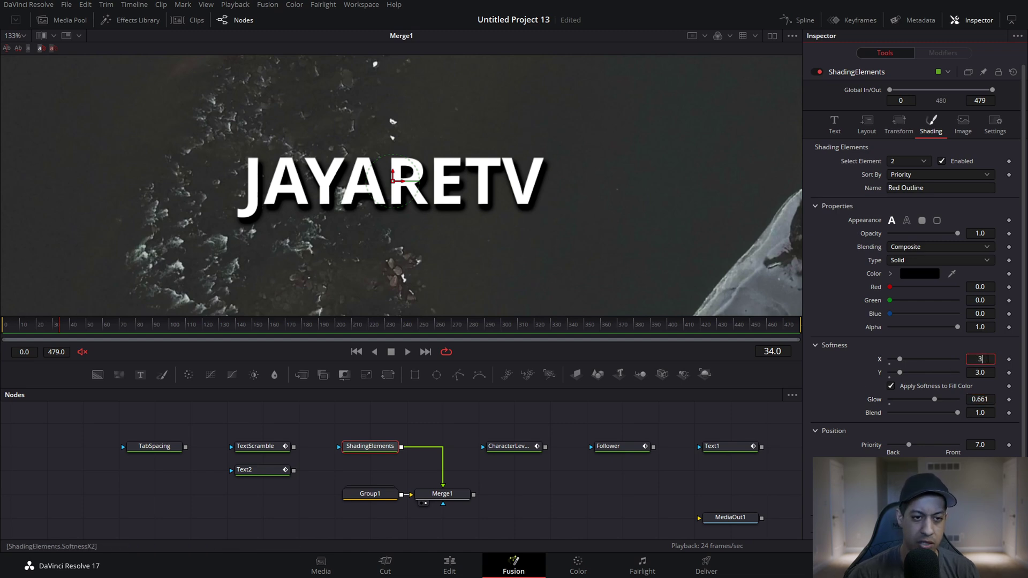
{"action": "type", "text": "0"}
{"action": "key", "text": "Tab"}
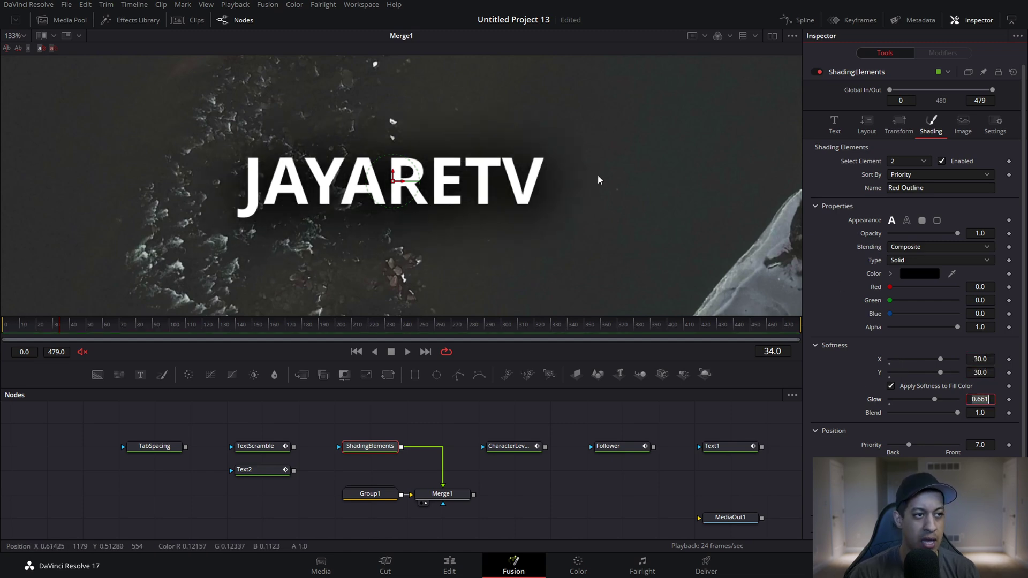
{"action": "key", "text": "Return"}
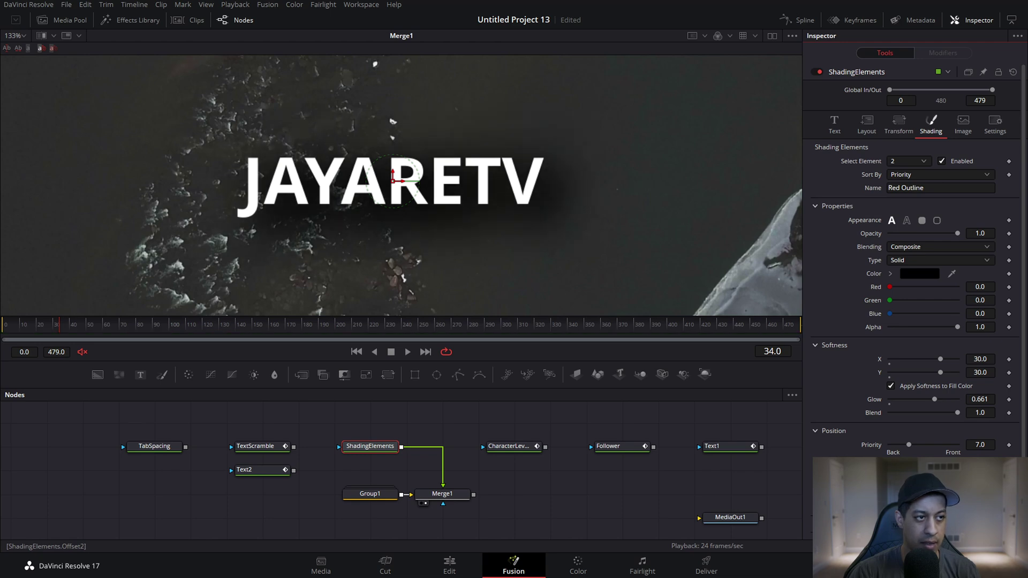
{"action": "left_click_drag", "start_coordinate": [958, 234], "coordinate": [918, 236]}
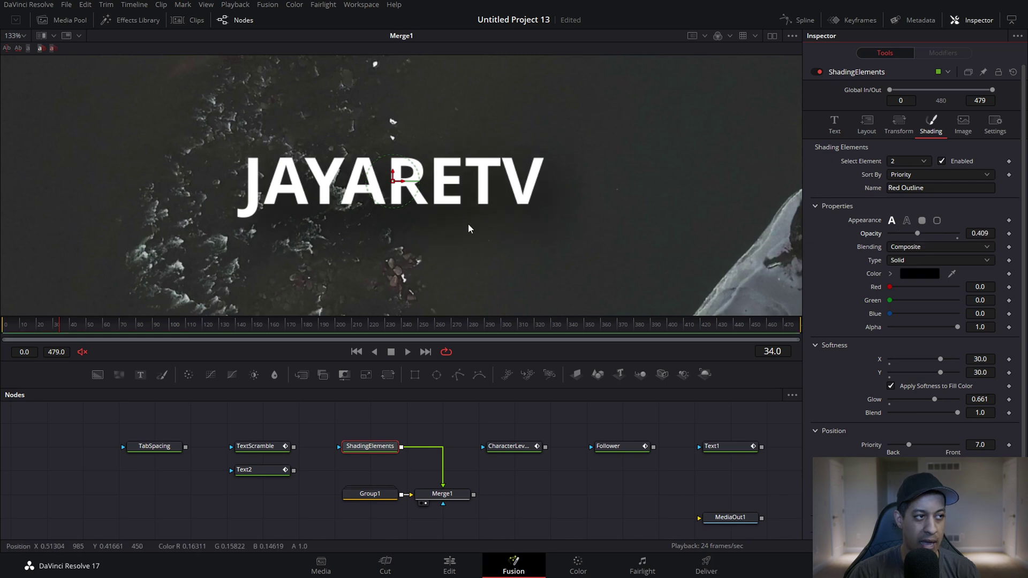
- Replace Group1 as Merge1's background with a Background node colored light turquoise (red 0.333333, green 1.0, blue 0.835294)
{"action": "left_click_drag", "start_coordinate": [382, 496], "coordinate": [260, 496]}
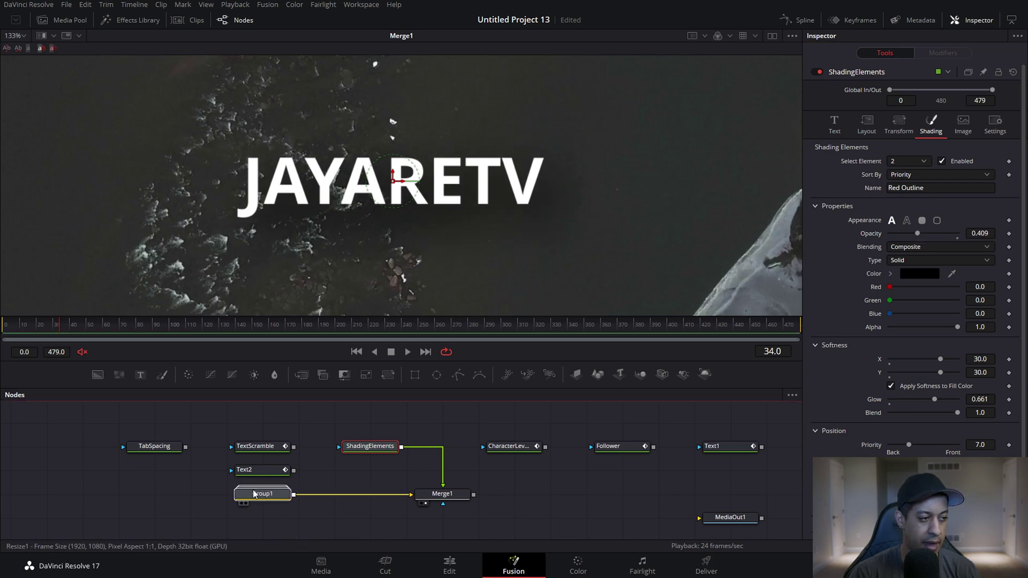
{"action": "left_click_drag", "start_coordinate": [119, 375], "coordinate": [412, 500]}
{"action": "left_click", "coordinate": [920, 181]}
{"action": "left_click", "coordinate": [570, 230]}
{"action": "left_click_drag", "start_coordinate": [638, 236], "coordinate": [638, 194]}
{"action": "left_click", "coordinate": [623, 384]}
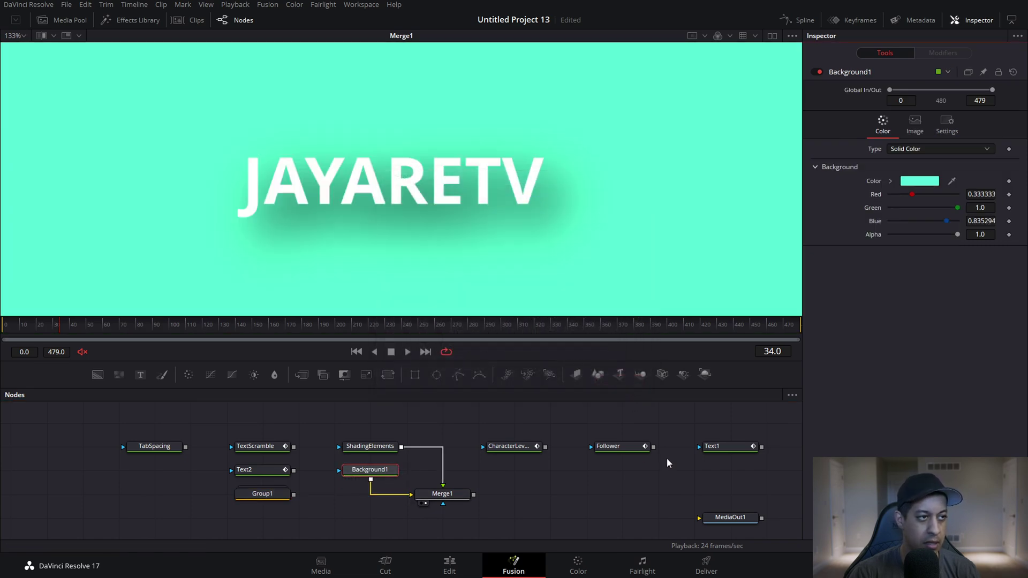
- On the ShadingElements text, set shading element 2's softness to 10 in X and Y and its opacity to about 0.49
{"action": "left_click", "coordinate": [369, 446]}
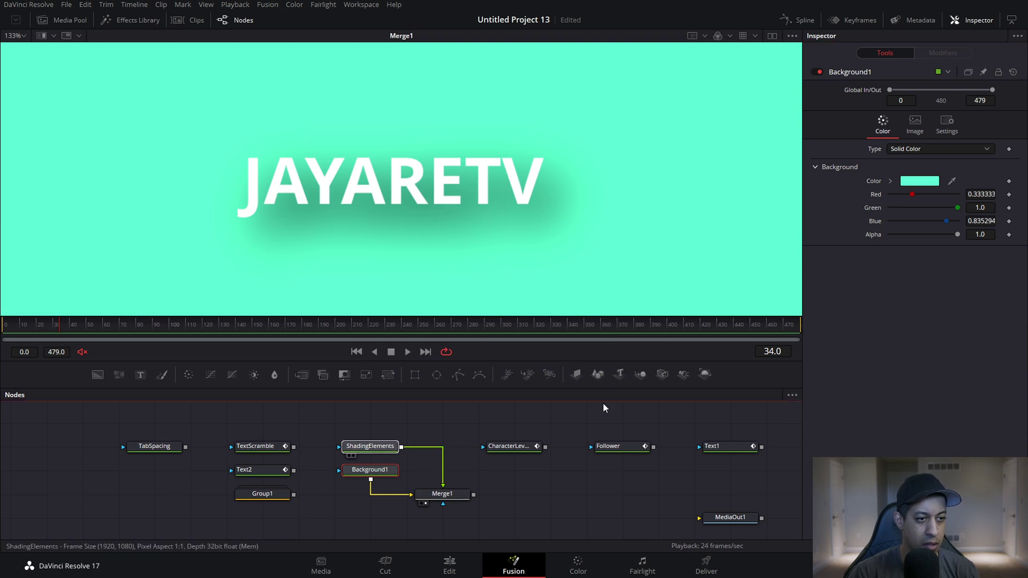
{"action": "left_click_drag", "start_coordinate": [918, 233], "coordinate": [946, 234]}
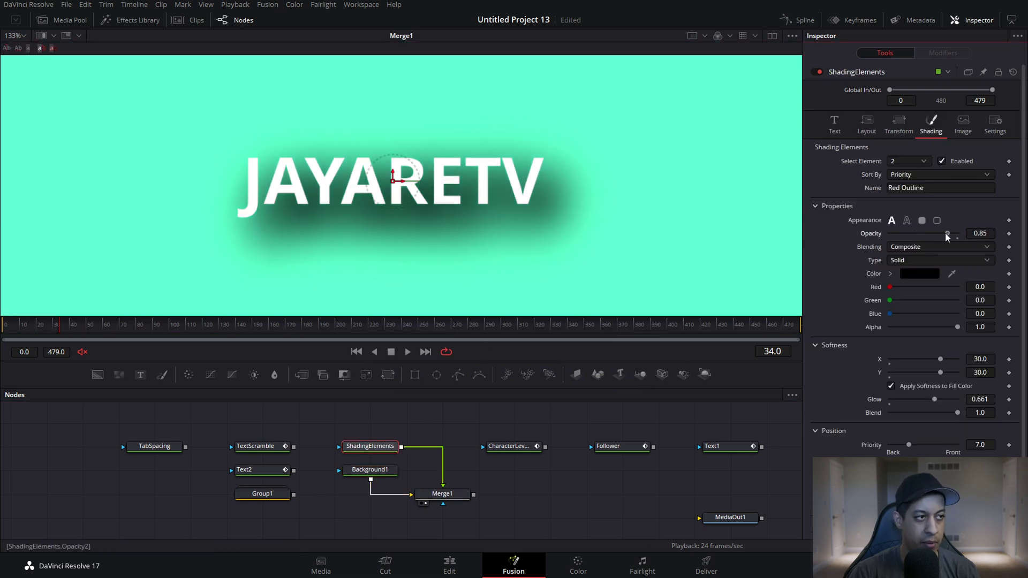
{"action": "left_click", "coordinate": [991, 357]}
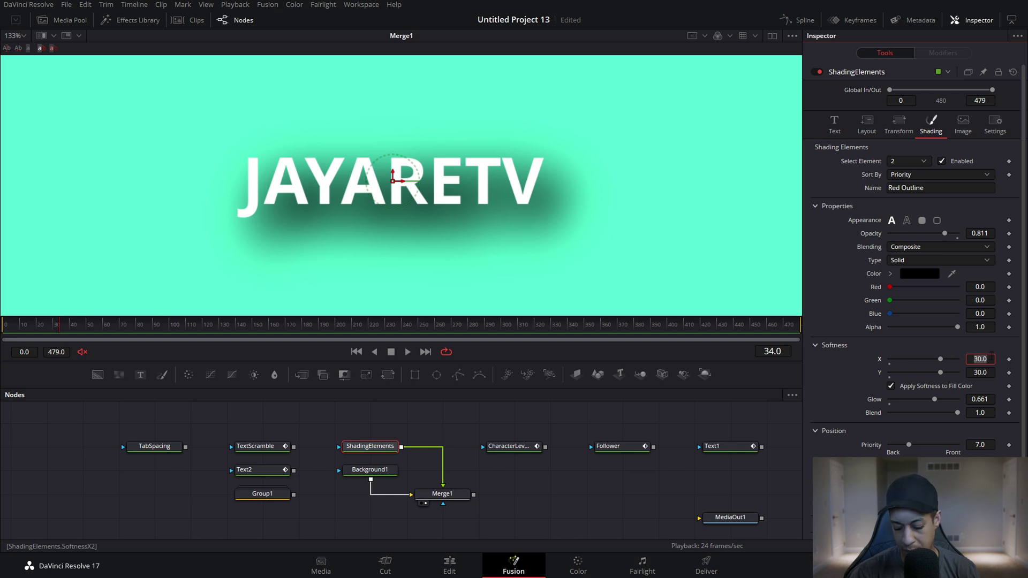
{"action": "type", "text": "10"}
{"action": "key", "text": "Tab"}
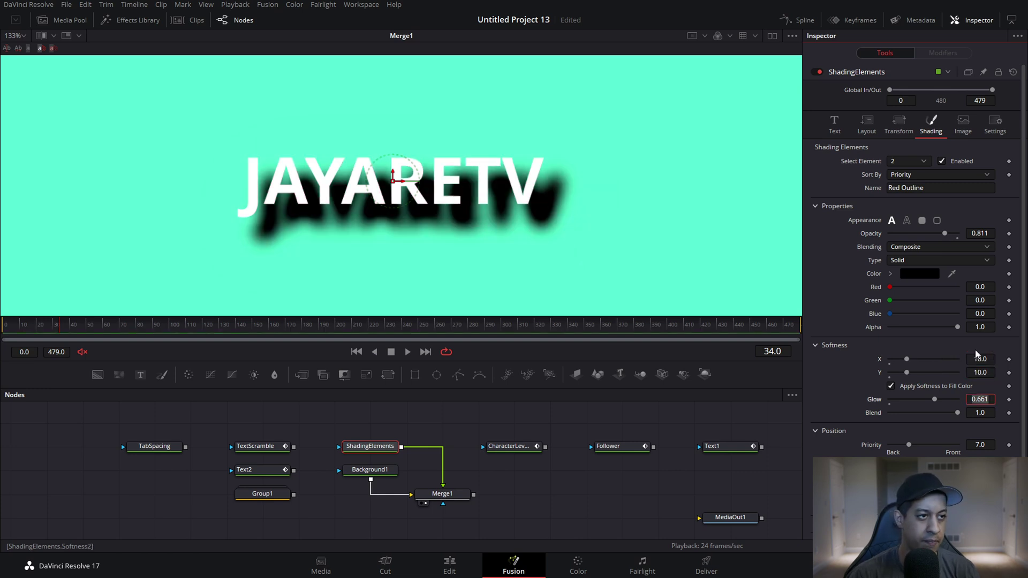
{"action": "left_click_drag", "start_coordinate": [942, 237], "coordinate": [923, 234]}
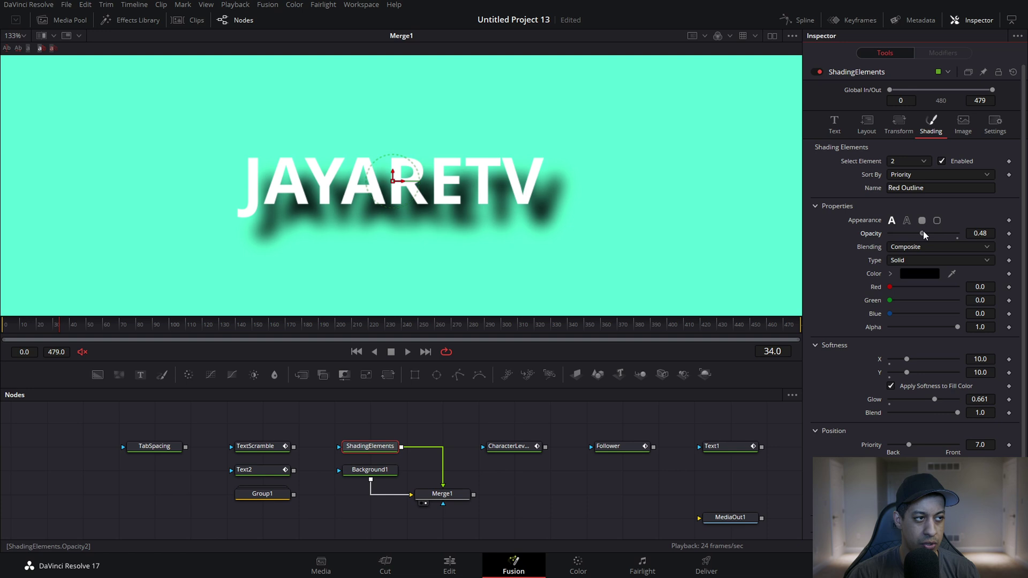
- Move the ShadingElements text's black shadow closer to the letters and lower its opacity to about 0.36
{"action": "left_click", "coordinate": [882, 360]}
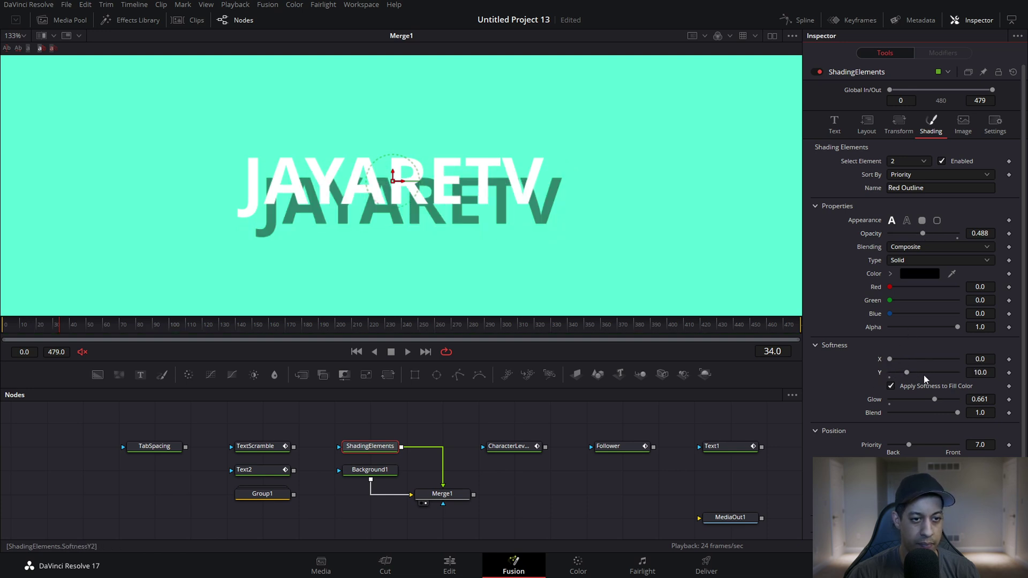
{"action": "key", "text": "ctrl+z"}
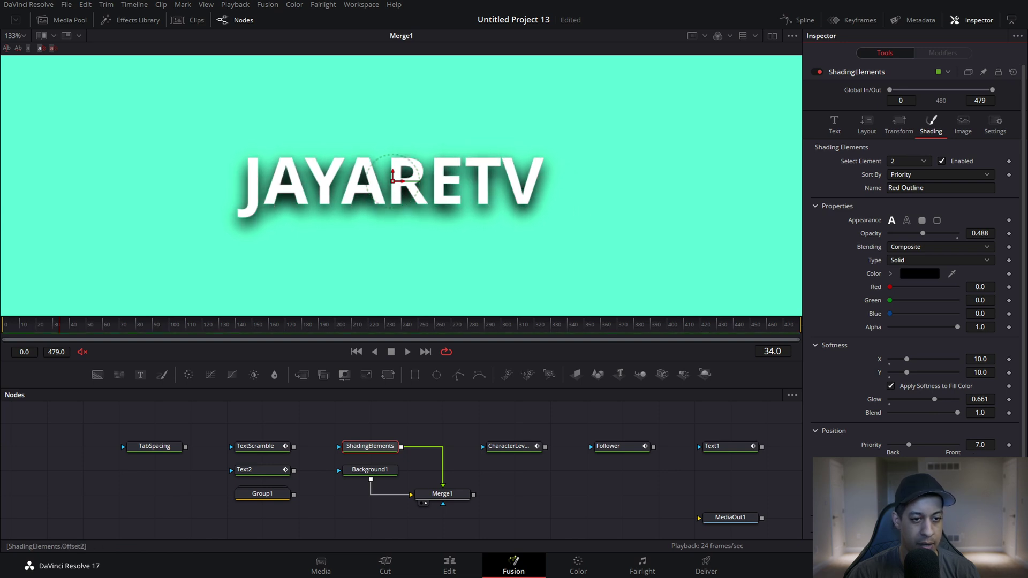
{"action": "left_click_drag", "start_coordinate": [923, 234], "coordinate": [918, 235]}
{"action": "scroll", "coordinate": [565, 205], "scroll_direction": "down", "scroll_amount": 1}
{"action": "scroll", "coordinate": [616, 217], "scroll_direction": "right", "scroll_amount": 2}
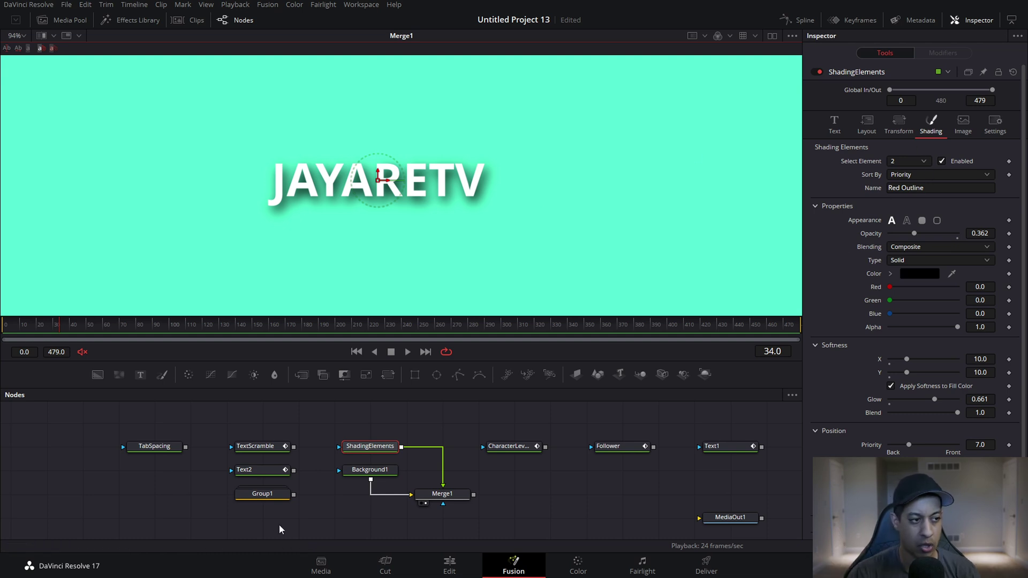
- Add a new Text+ node reading "JAYARETV" and connect it as Merge1's foreground in place of ShadingElements
{"action": "scroll", "coordinate": [241, 413], "scroll_direction": "down", "scroll_amount": 1}
{"action": "left_click_drag", "start_coordinate": [376, 413], "coordinate": [438, 489]}
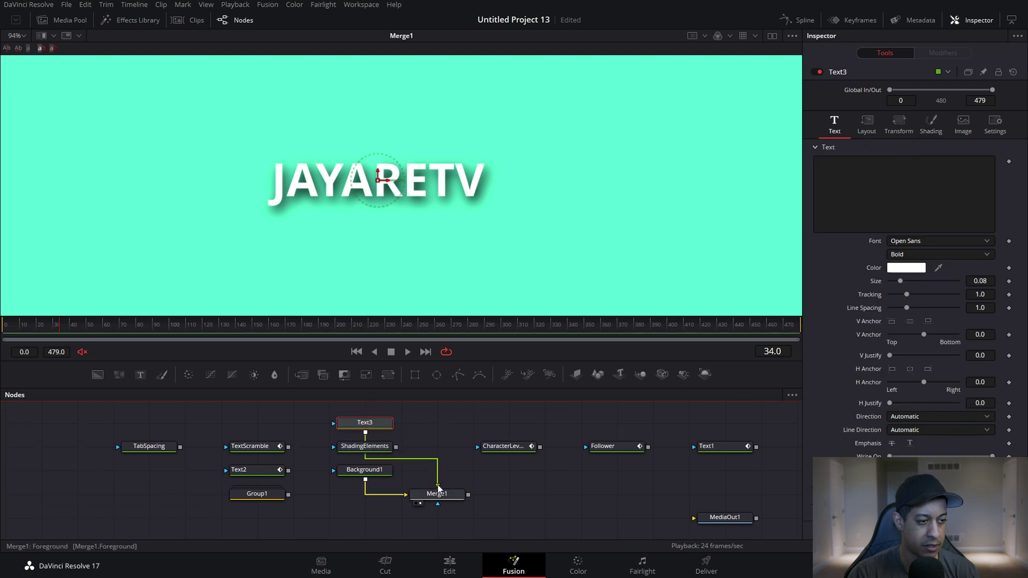
{"action": "left_click", "coordinate": [845, 197]}
{"action": "type", "text": "JA"}
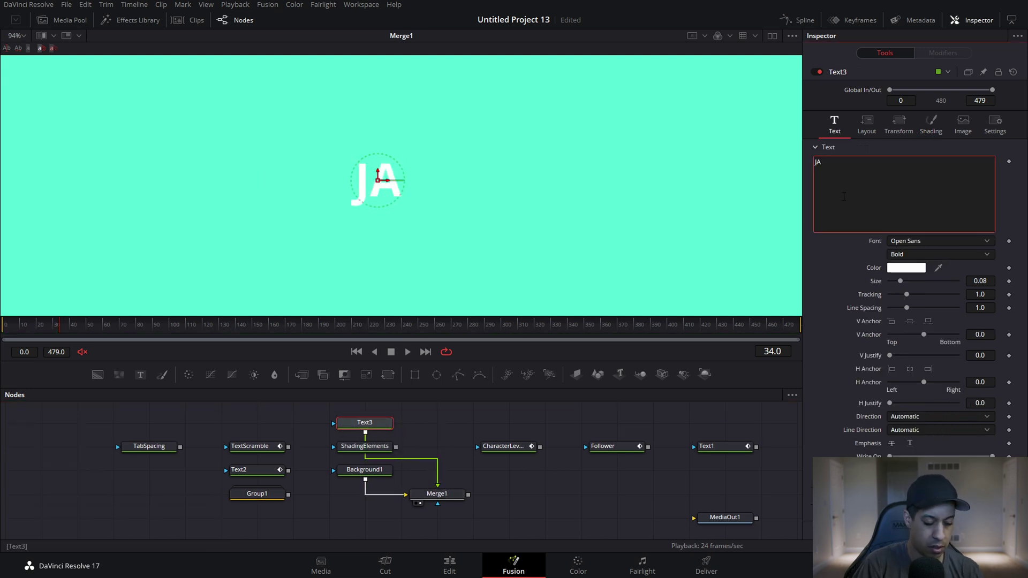
{"action": "type", "text": "YARETV"}
- Enable shading element 2, the Red Outline, on the new Text3 node
{"action": "left_click", "coordinate": [933, 128]}
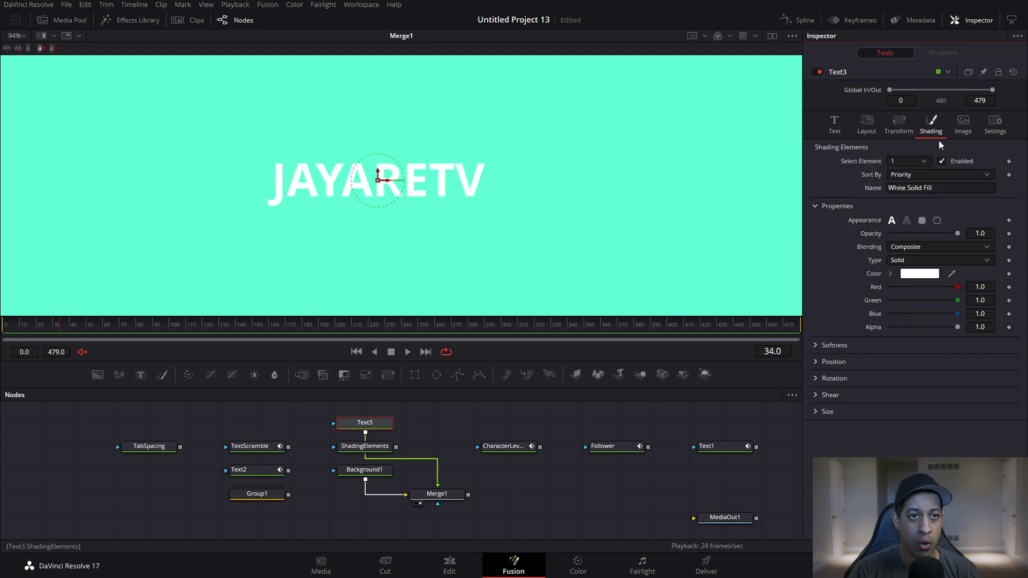
{"action": "left_click", "coordinate": [913, 162]}
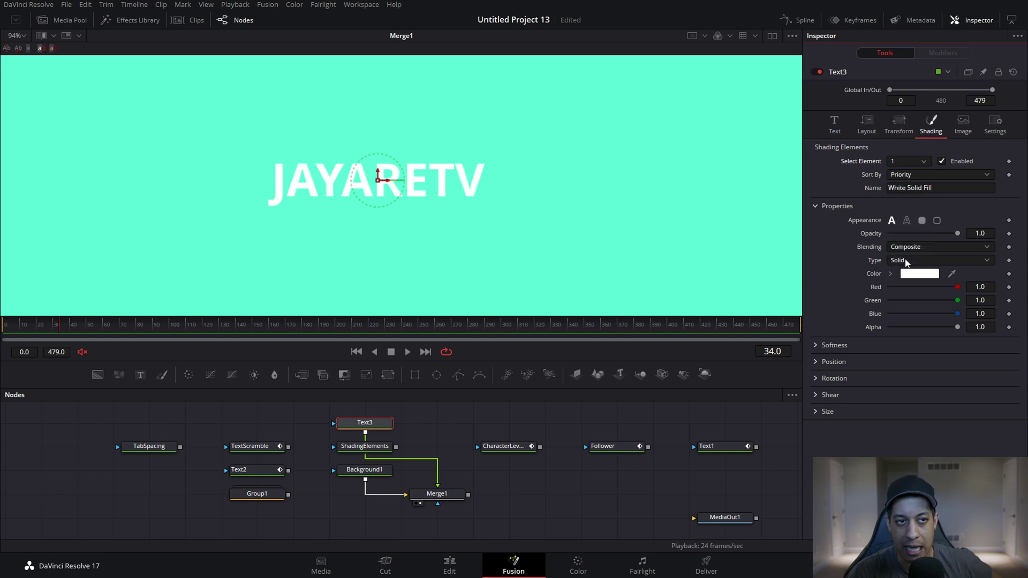
{"action": "left_click", "coordinate": [907, 259]}
{"action": "left_click", "coordinate": [911, 187]}
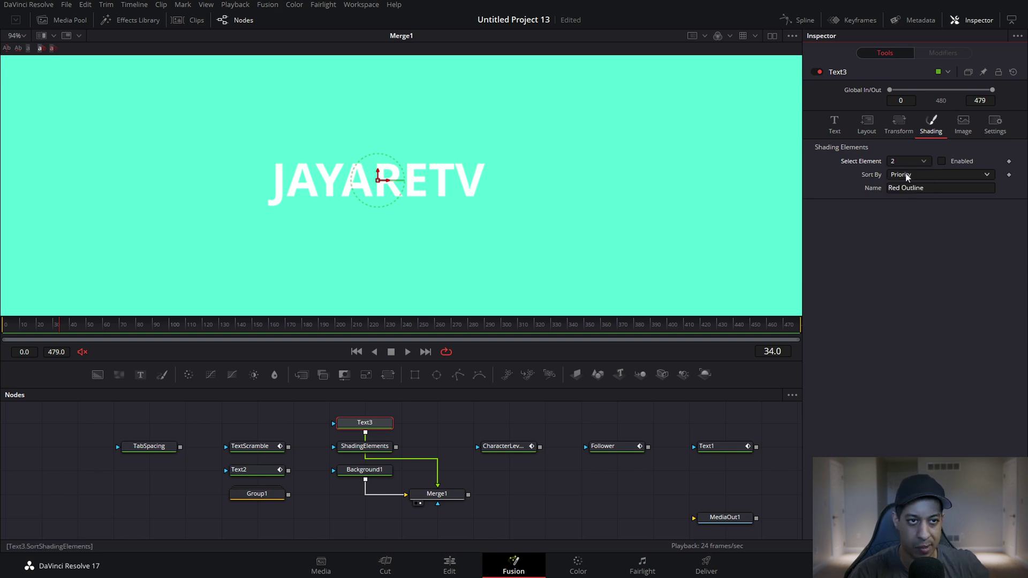
{"action": "left_click", "coordinate": [943, 161]}
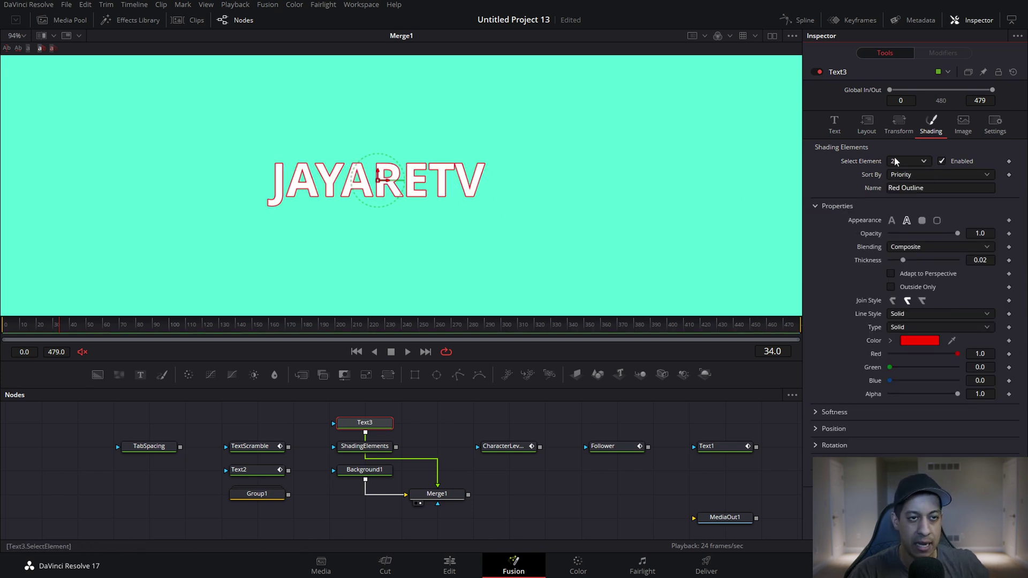
{"action": "left_click", "coordinate": [916, 188]}
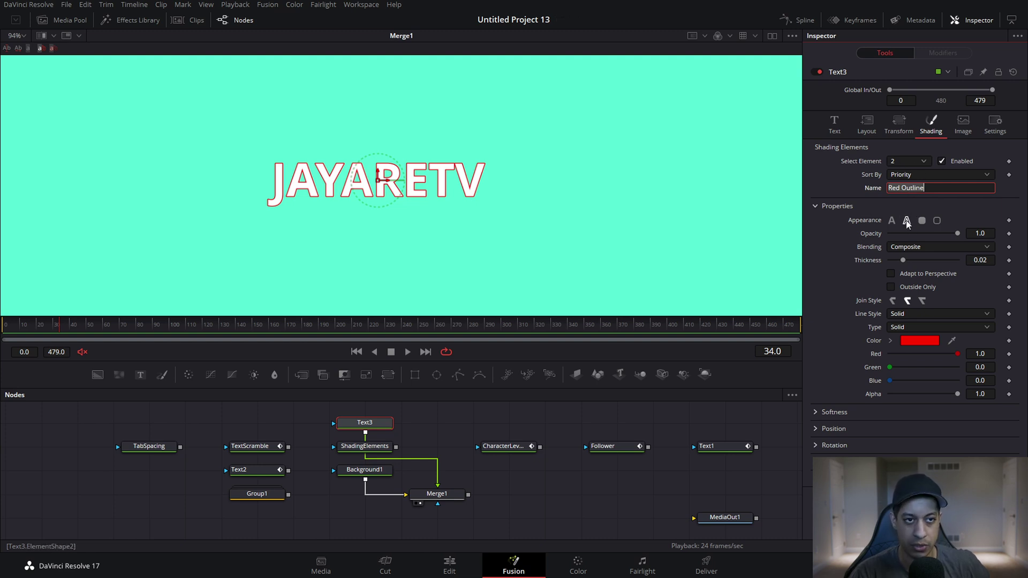
{"action": "key", "text": "Return"}
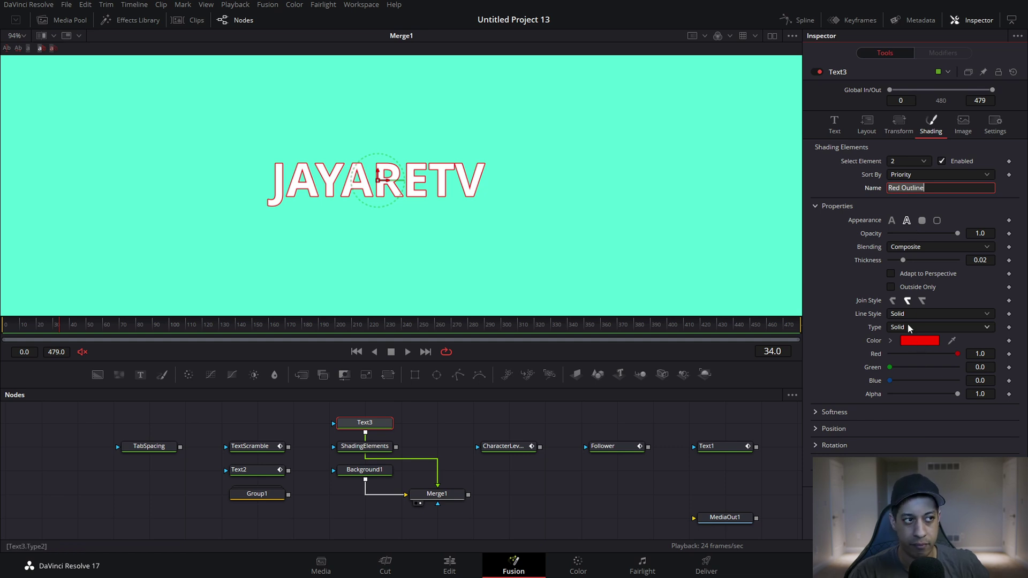
- Change the appearance of Text3's shading element 2 to a filled border behind the characters
{"action": "left_click", "coordinate": [922, 221]}
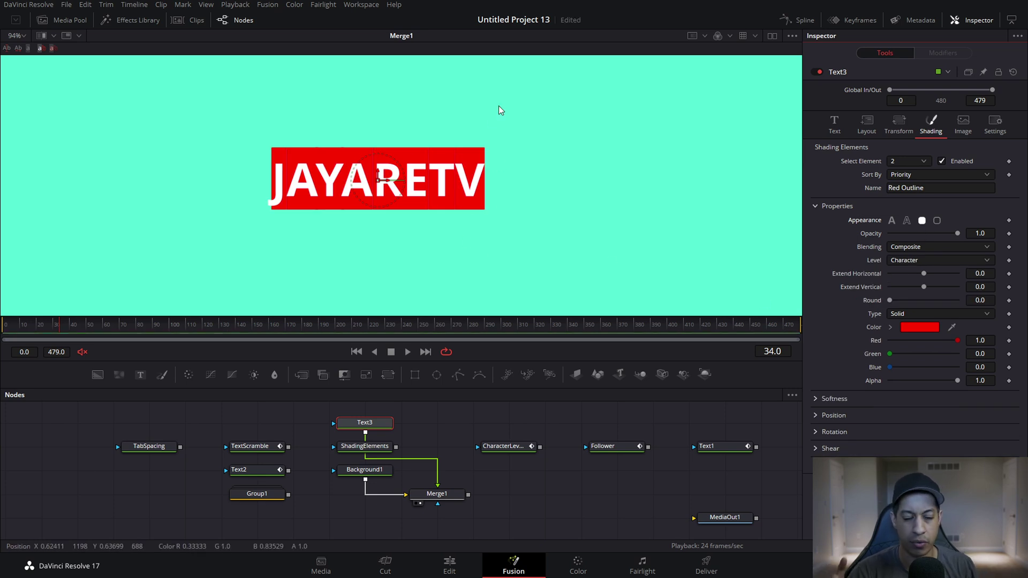
{"action": "scroll", "coordinate": [452, 168], "scroll_direction": "up", "scroll_amount": 10}
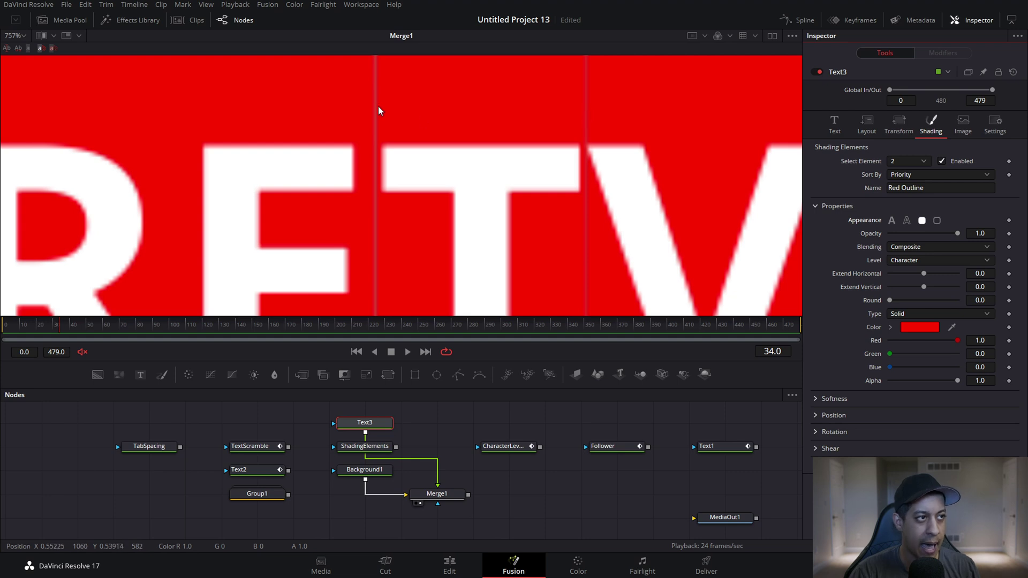
{"action": "scroll", "coordinate": [341, 219], "scroll_direction": "down", "scroll_amount": 5}
{"action": "left_click_drag", "start_coordinate": [341, 219], "coordinate": [412, 198]}
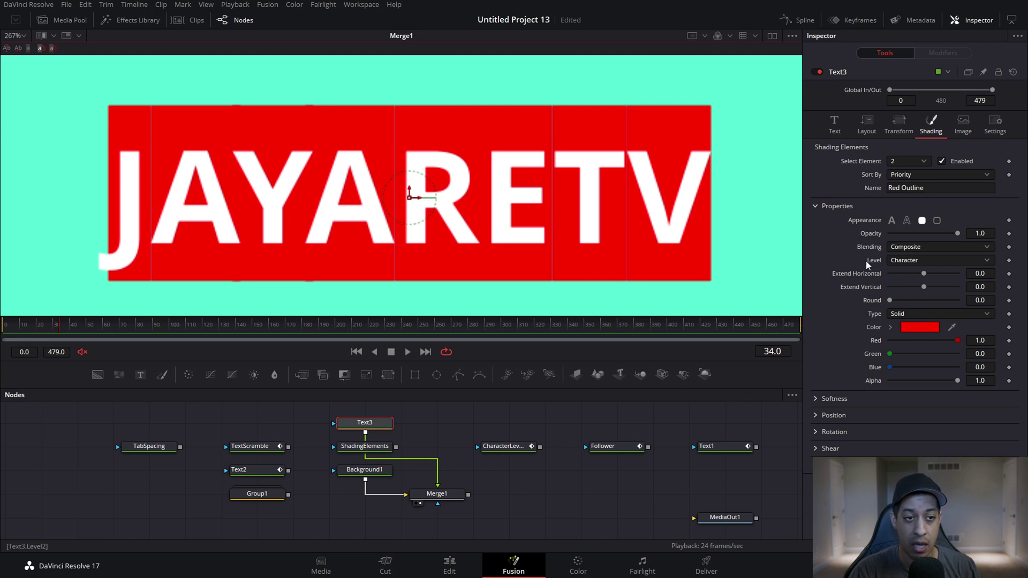
- Set the level of the red border fill on Text3 to Word
{"action": "left_click", "coordinate": [910, 262]}
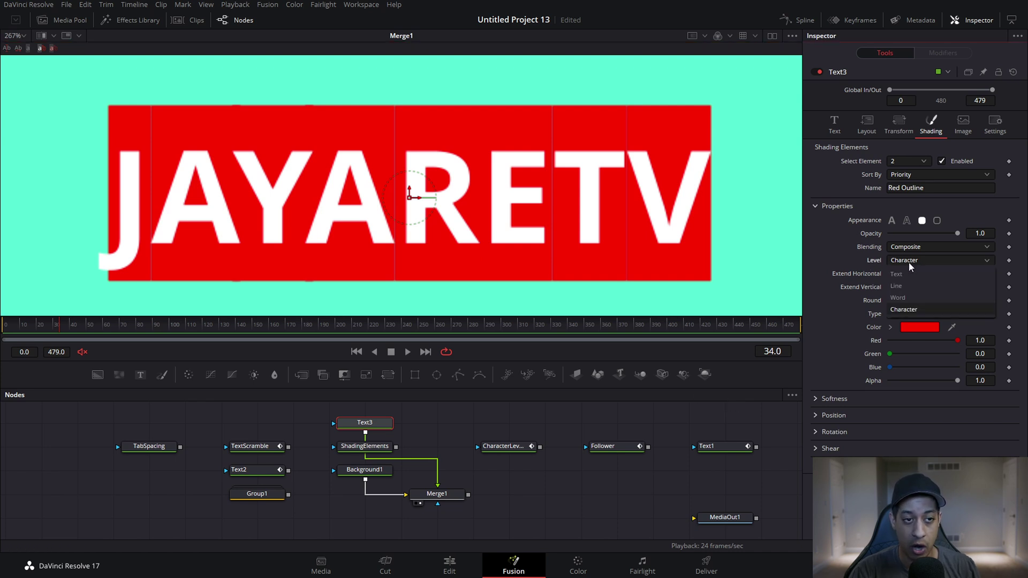
{"action": "left_click", "coordinate": [911, 298]}
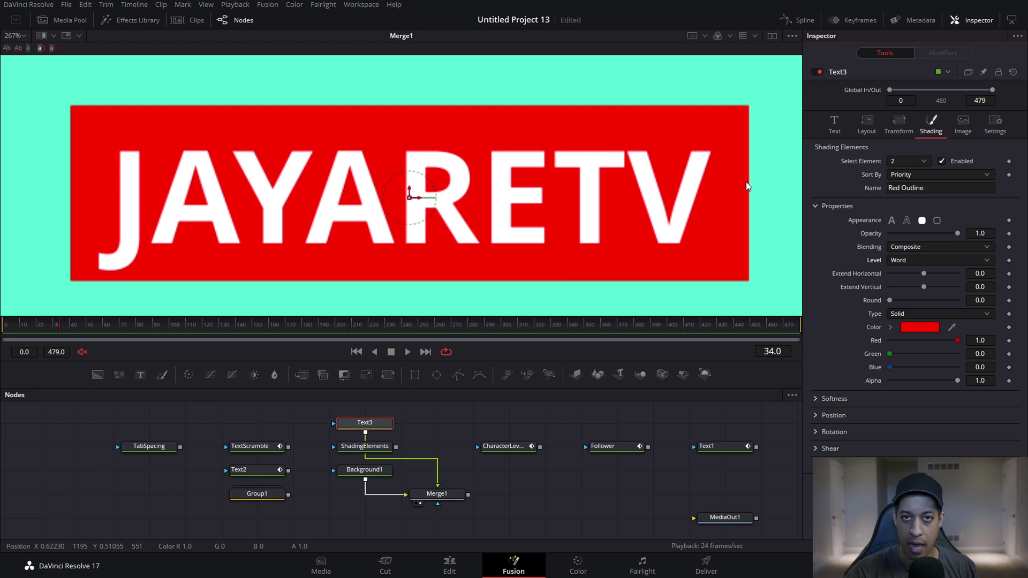
{"action": "left_click", "coordinate": [907, 261]}
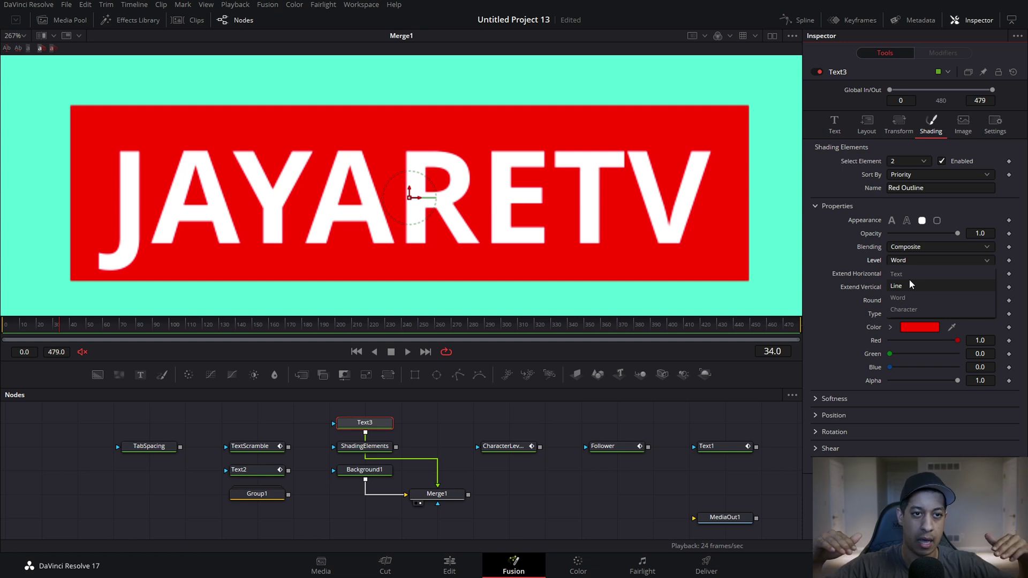
{"action": "left_click", "coordinate": [898, 298]}
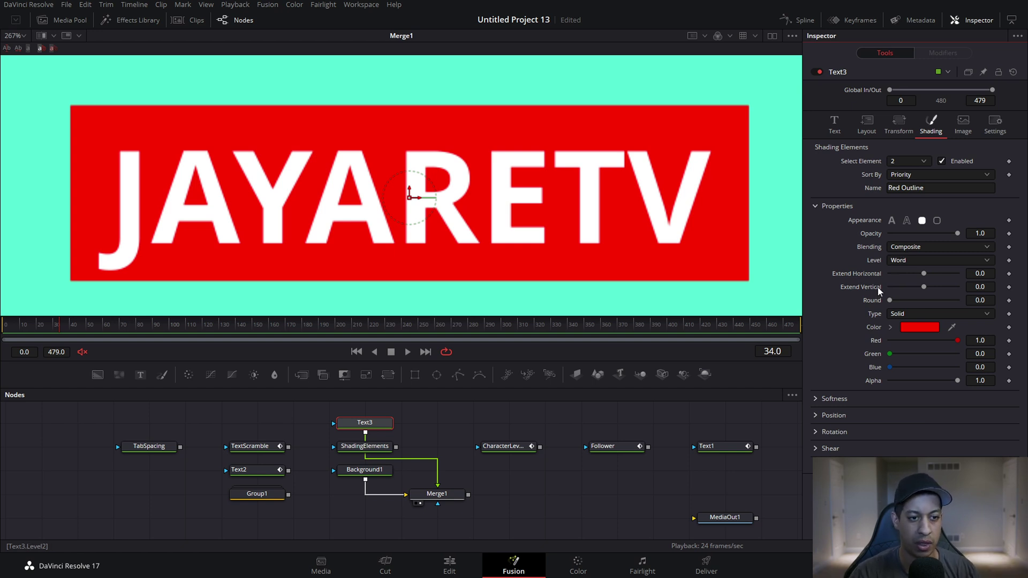
- Shift Text3's red border fill slightly in the positive X direction using its position offset
{"action": "scroll", "coordinate": [557, 213], "scroll_direction": "down", "scroll_amount": 5}
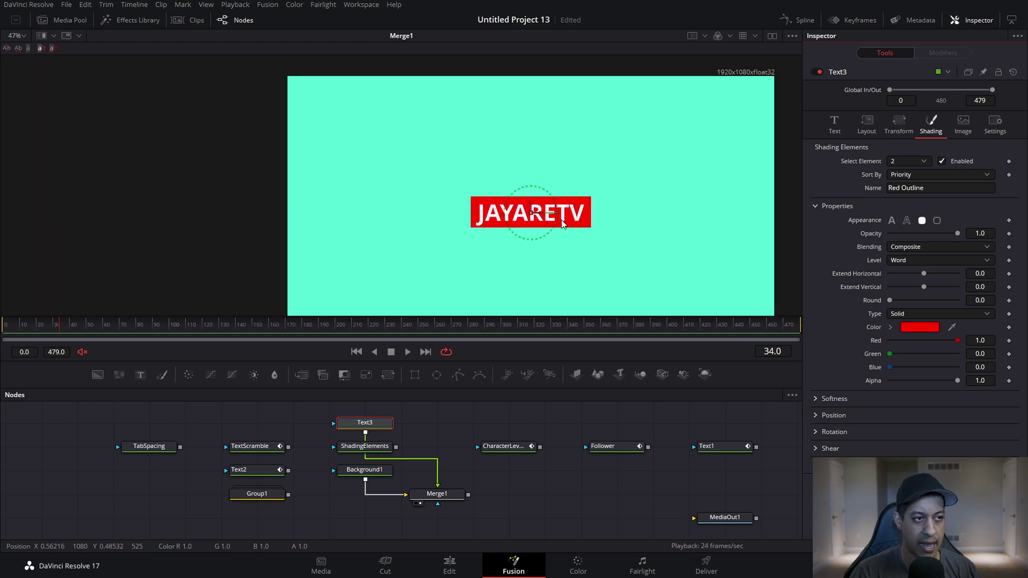
{"action": "left_click", "coordinate": [817, 417]}
{"action": "mouse_move", "coordinate": [907, 450]}
{"action": "left_mouse_down"}
{"action": "mouse_move", "coordinate": [938, 450]}
{"action": "mouse_move", "coordinate": [909, 450]}
{"action": "left_mouse_up"}
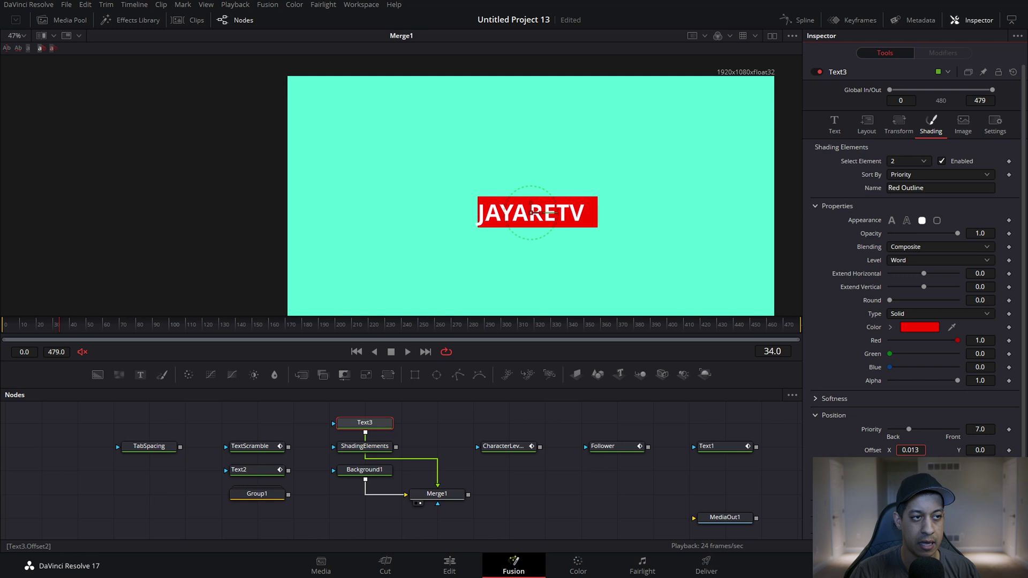
- Set the X offset of Text3's shading element 1, the white fill, to about 0.311
{"action": "scroll", "coordinate": [909, 161], "scroll_direction": "up", "scroll_amount": 1}
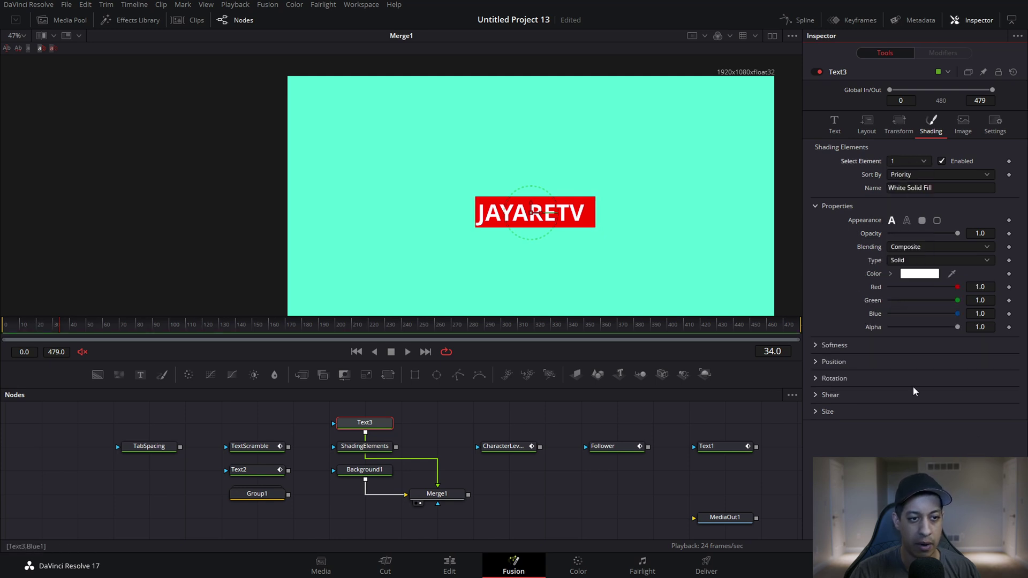
{"action": "left_click", "coordinate": [817, 363]}
{"action": "mouse_move", "coordinate": [910, 397]}
{"action": "left_mouse_down"}
{"action": "mouse_move", "coordinate": [943, 397]}
{"action": "mouse_move", "coordinate": [924, 397]}
{"action": "left_mouse_up"}
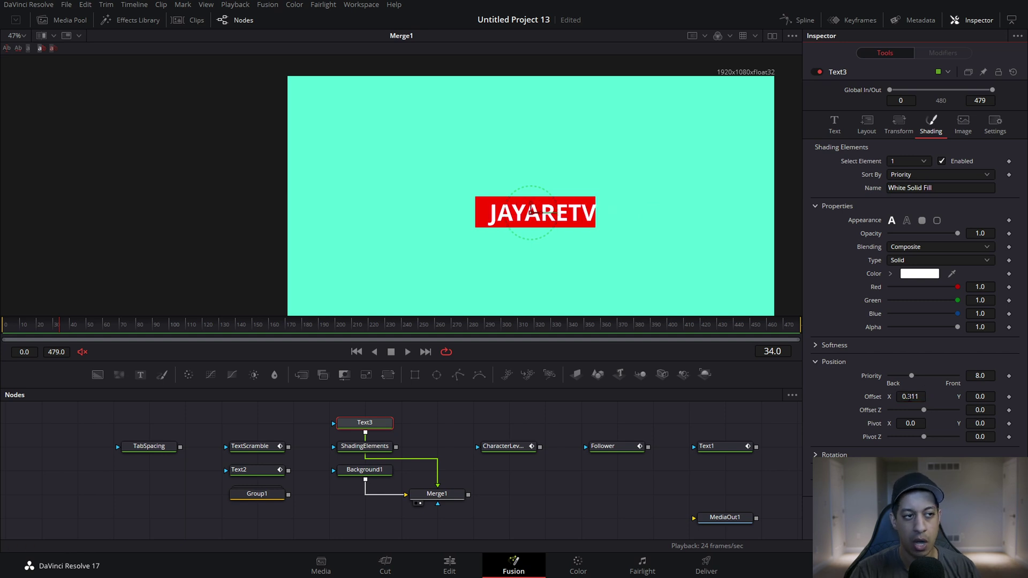
- Switch Text3's shading element 2 to the border outline appearance, try the Character level, and set its level to Line
{"action": "left_click", "coordinate": [917, 161]}
{"action": "left_click", "coordinate": [909, 177]}
{"action": "left_click", "coordinate": [937, 220]}
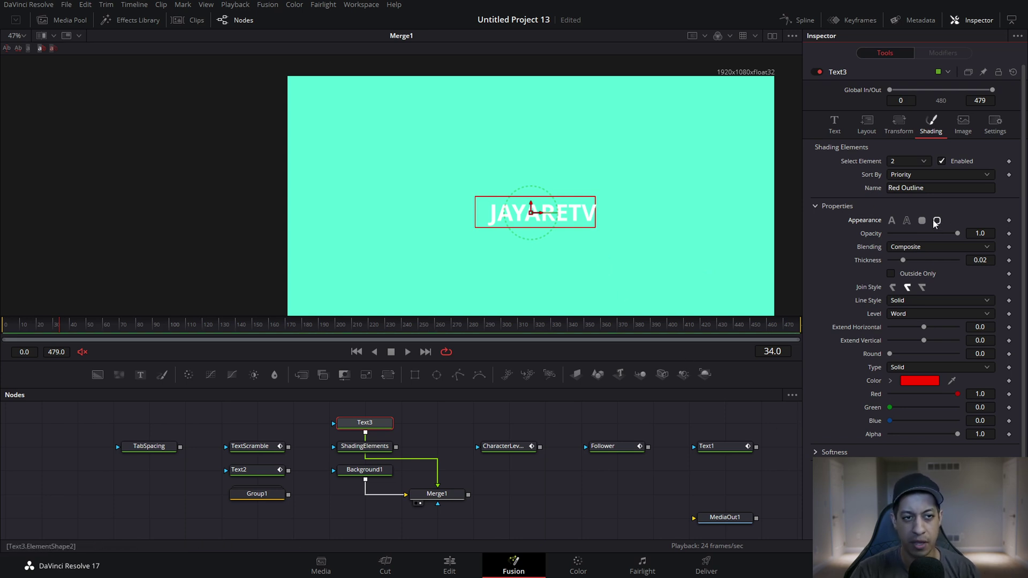
{"action": "left_click", "coordinate": [938, 314]}
{"action": "left_click", "coordinate": [905, 326]}
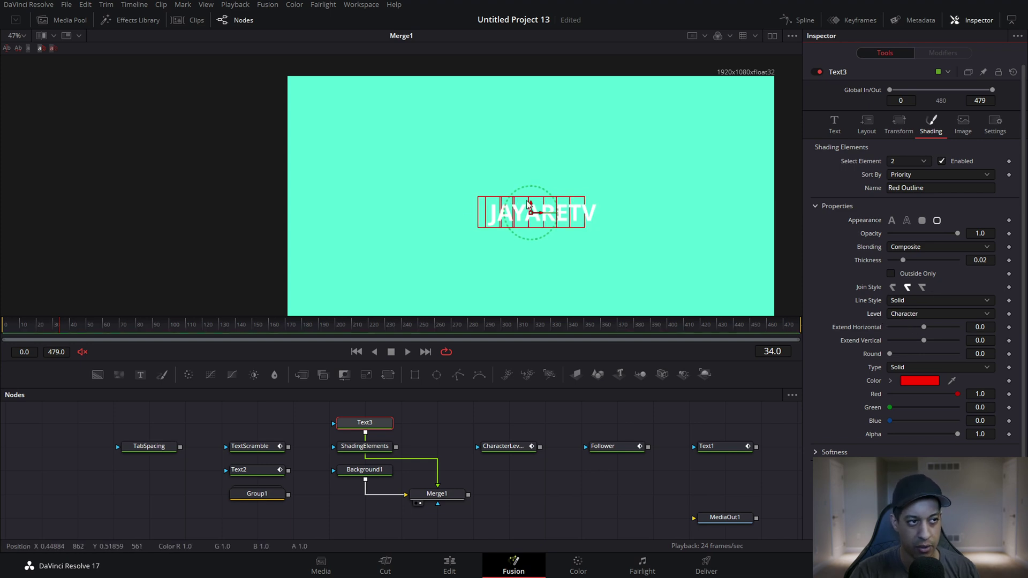
{"action": "left_click", "coordinate": [901, 316]}
{"action": "left_click", "coordinate": [912, 338]}
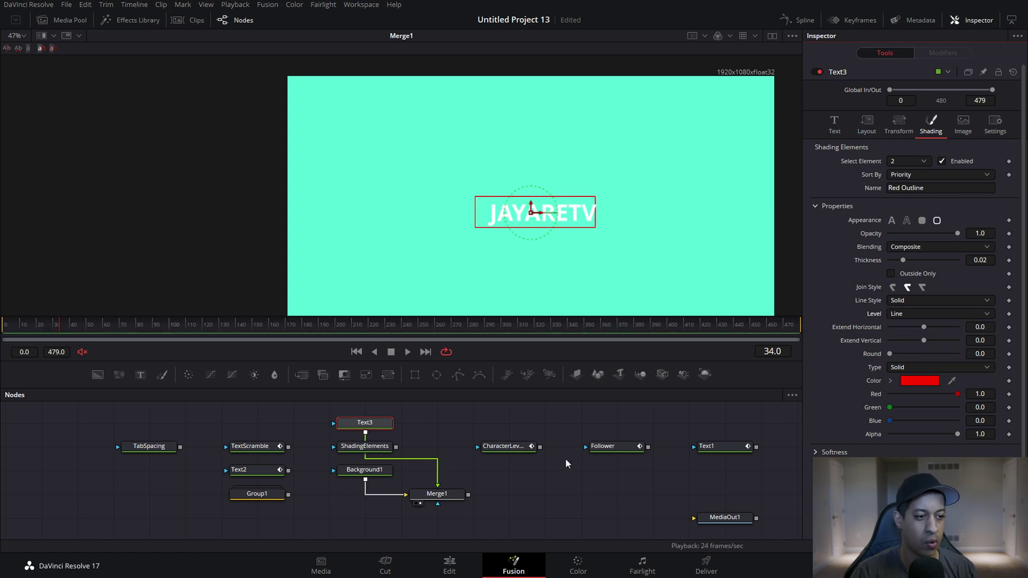
- Display the CharacterLevelStyling node in the viewer at frame 0 for a close look at its letters
{"action": "scroll", "coordinate": [558, 477], "scroll_direction": "up", "scroll_amount": 2}
{"action": "scroll", "coordinate": [577, 465], "scroll_direction": "right", "scroll_amount": 2}
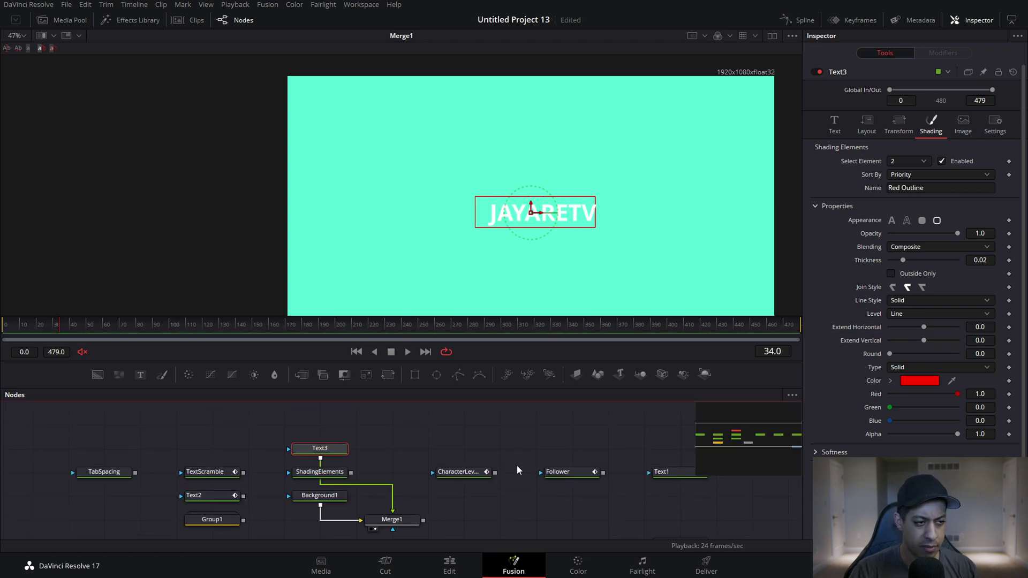
{"action": "left_click_drag", "start_coordinate": [43, 331], "coordinate": [12, 340]}
{"action": "left_click_drag", "start_coordinate": [447, 471], "coordinate": [436, 229]}
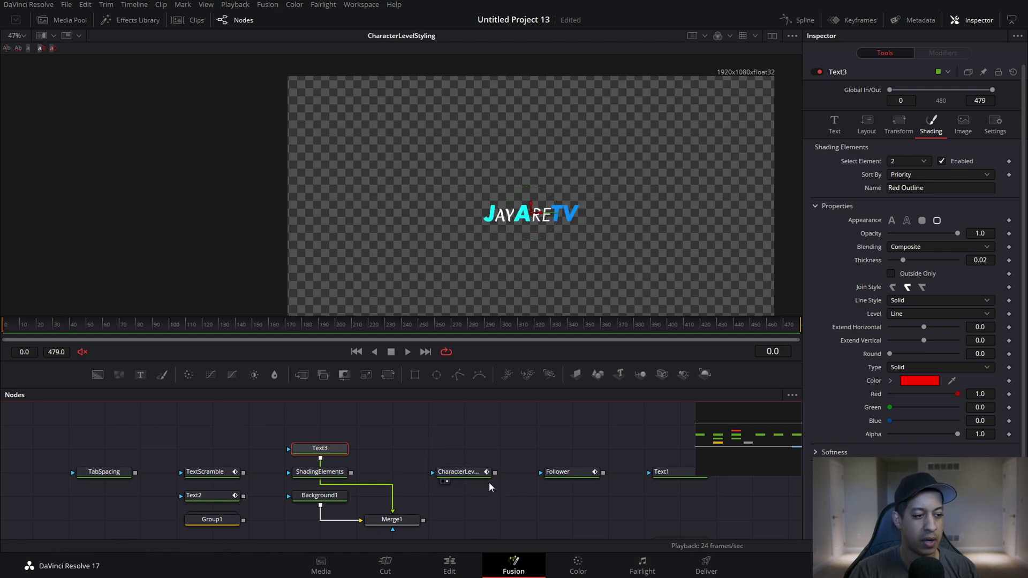
{"action": "left_click", "coordinate": [469, 473]}
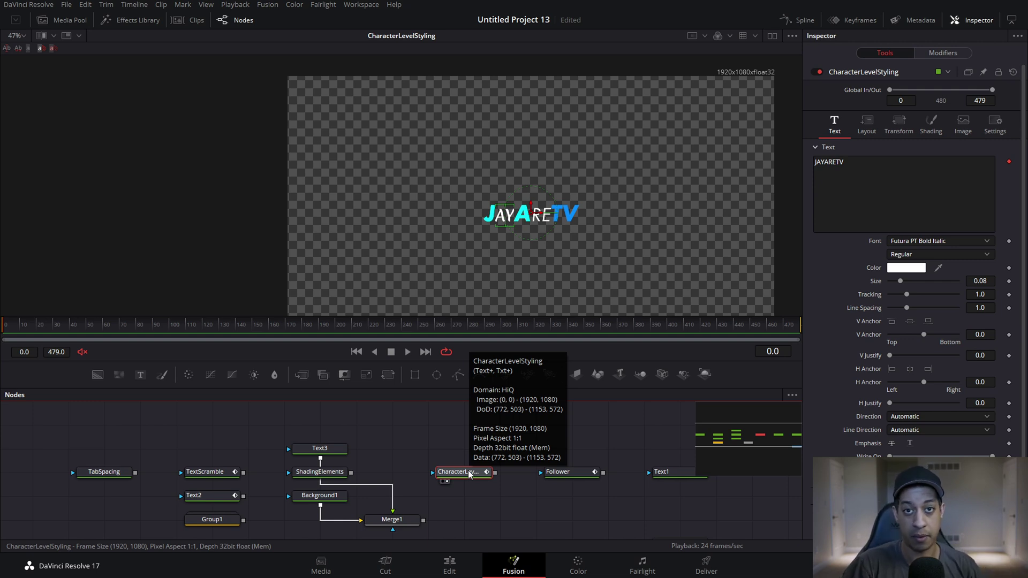
{"action": "left_click", "coordinate": [621, 423]}
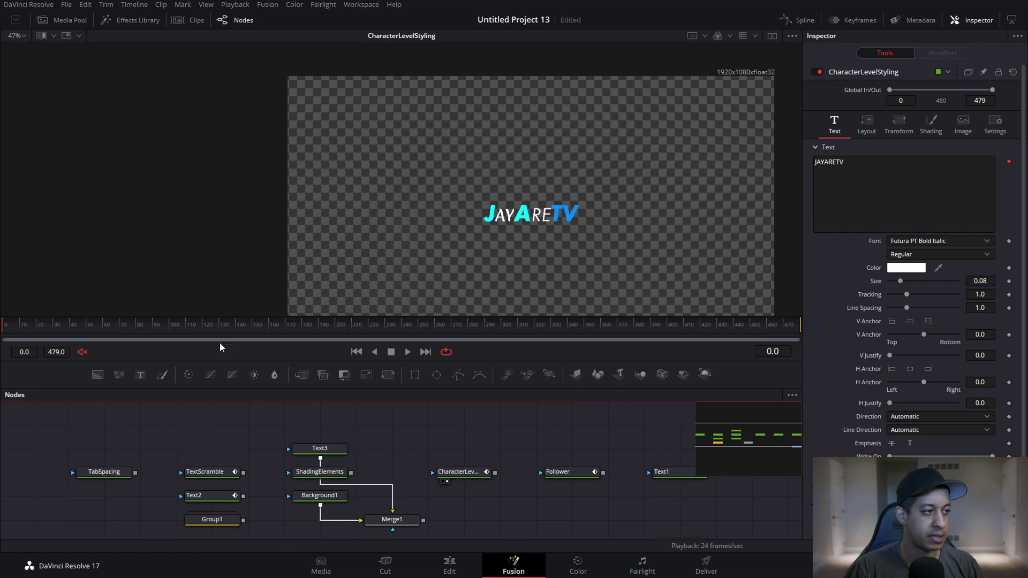
{"action": "scroll", "coordinate": [504, 224], "scroll_direction": "up", "scroll_amount": 8}
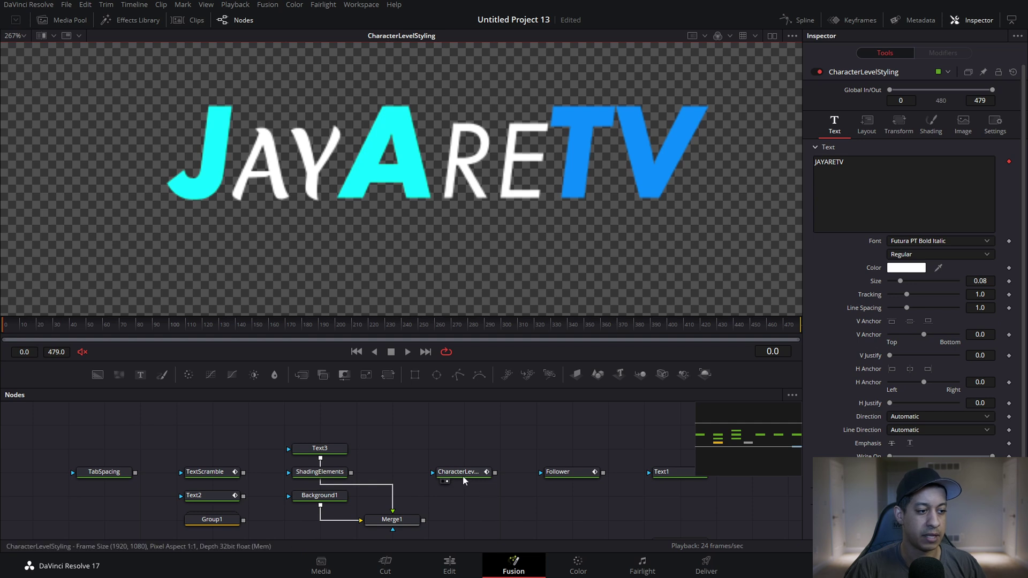
- Move the CharacterLevelStyling node up out of its row and show the settings of its CharacterLevelStyling1 modifier
{"action": "left_click_drag", "start_coordinate": [464, 473], "coordinate": [470, 450]}
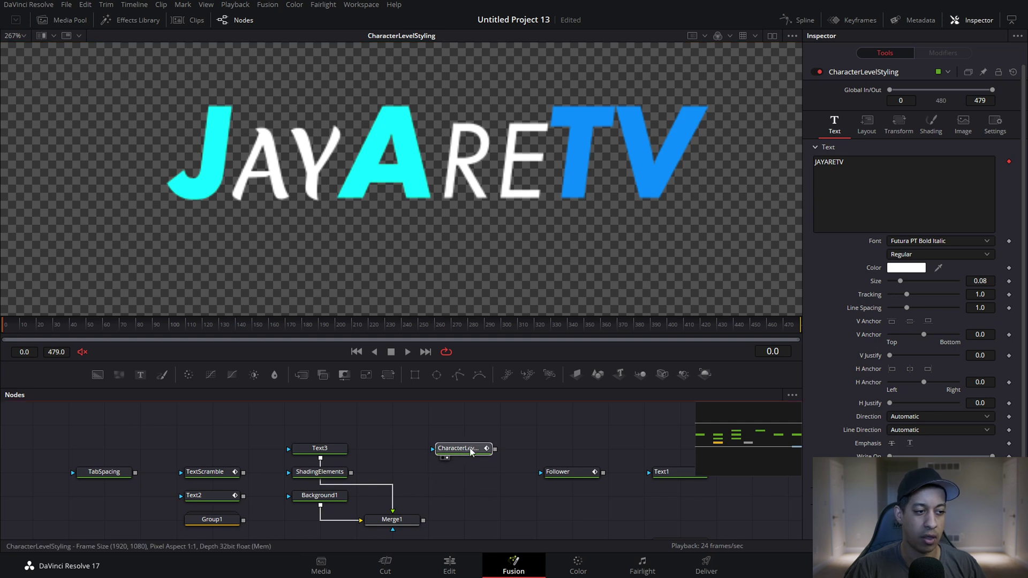
{"action": "right_click", "coordinate": [847, 197]}
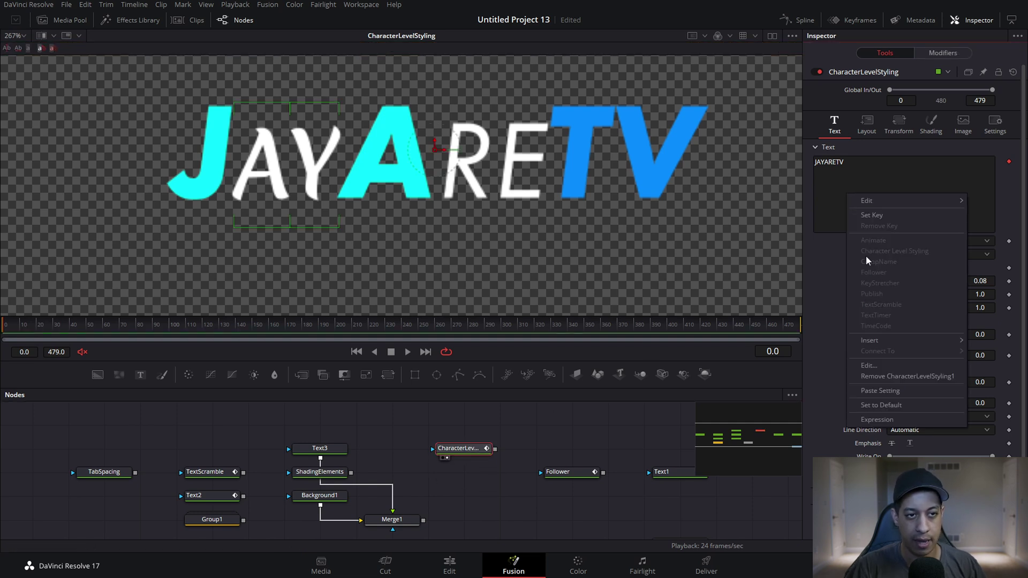
{"action": "key", "text": "Escape"}
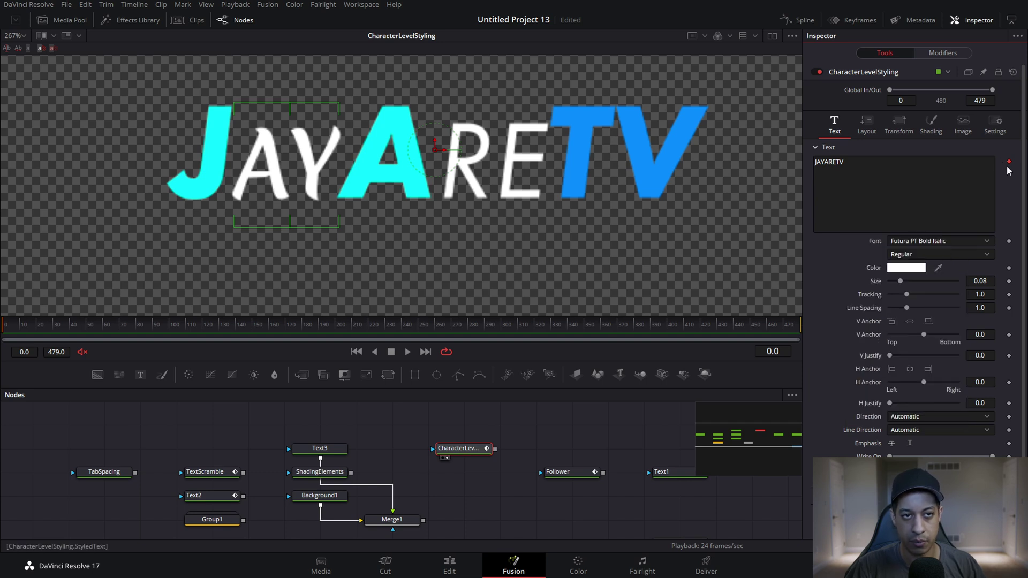
{"action": "left_click", "coordinate": [937, 54]}
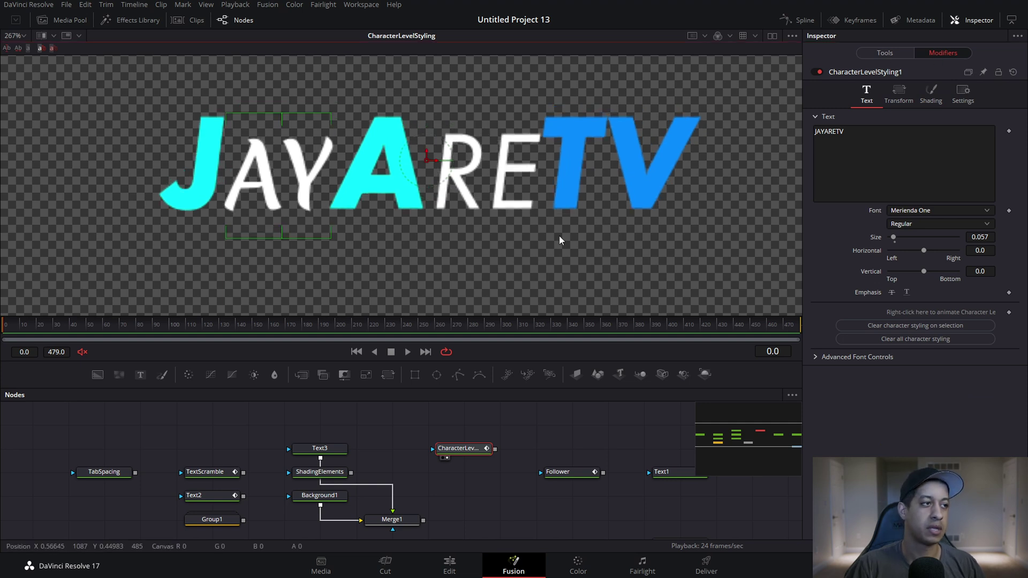
- Style only the letters RETV with the Fugaz One font at size 0.047
{"action": "left_click", "coordinate": [445, 260]}
{"action": "left_click_drag", "start_coordinate": [737, 84], "coordinate": [435, 269]}
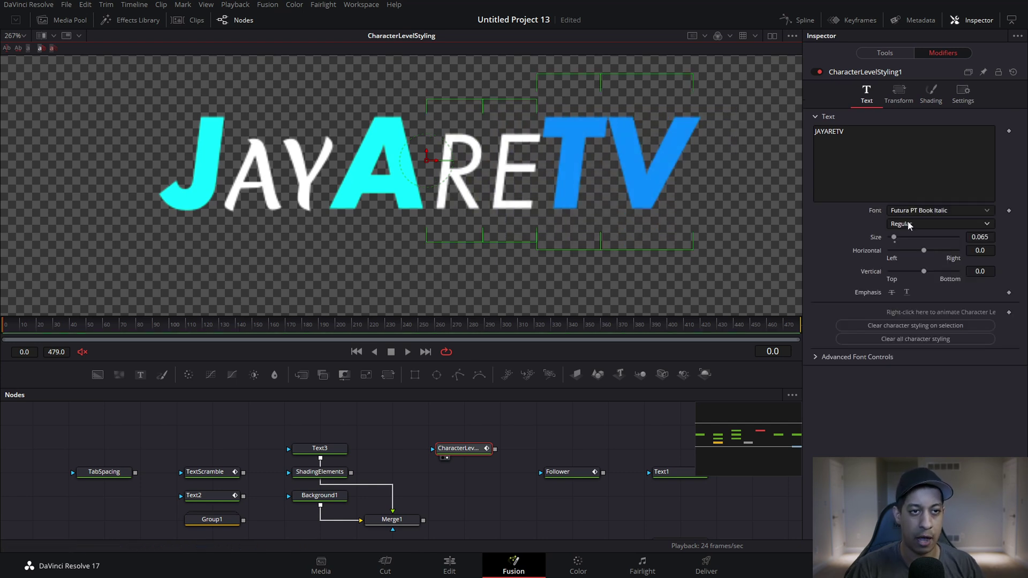
{"action": "left_click", "coordinate": [923, 211]}
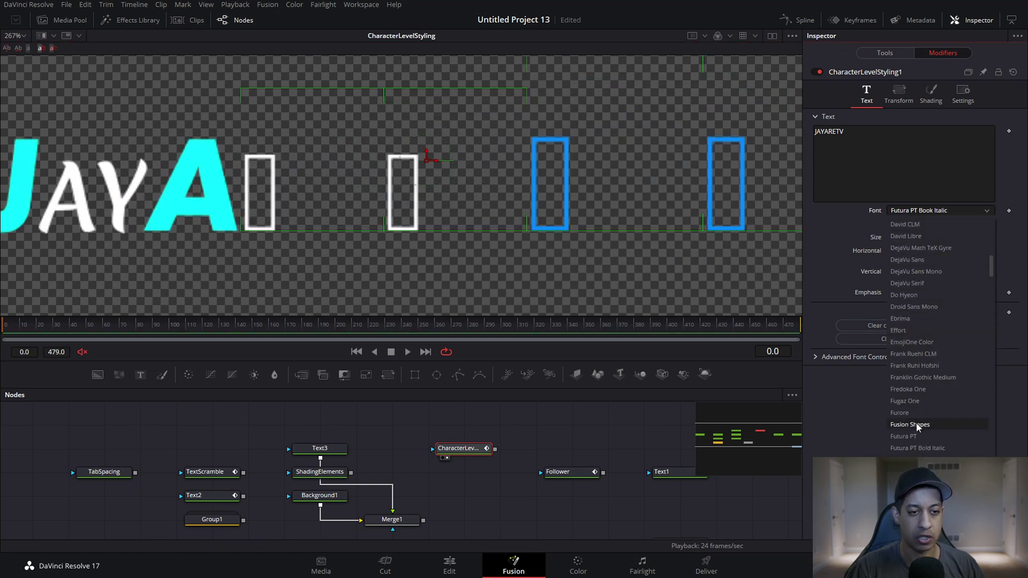
{"action": "left_click", "coordinate": [914, 402]}
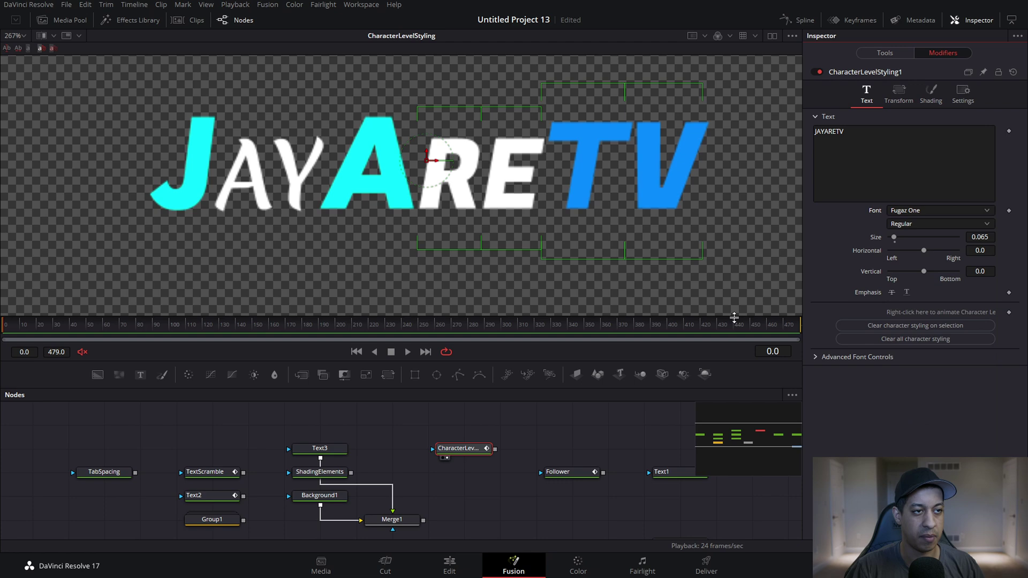
{"action": "left_click_drag", "start_coordinate": [886, 242], "coordinate": [891, 239]}
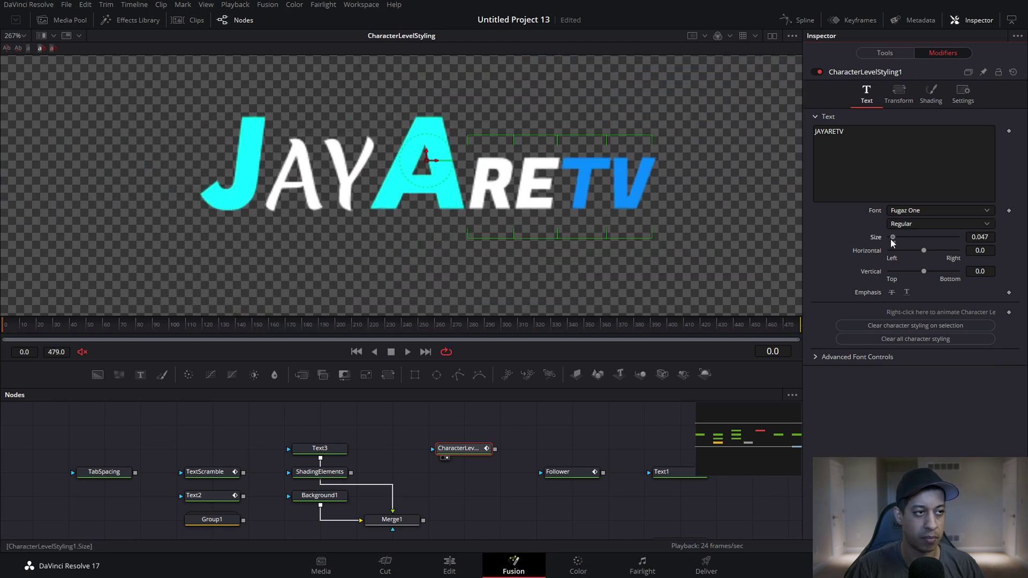
- Change the shading color of the selected RETV letters to yellow, #ffff0f
{"action": "left_click", "coordinate": [930, 95]}
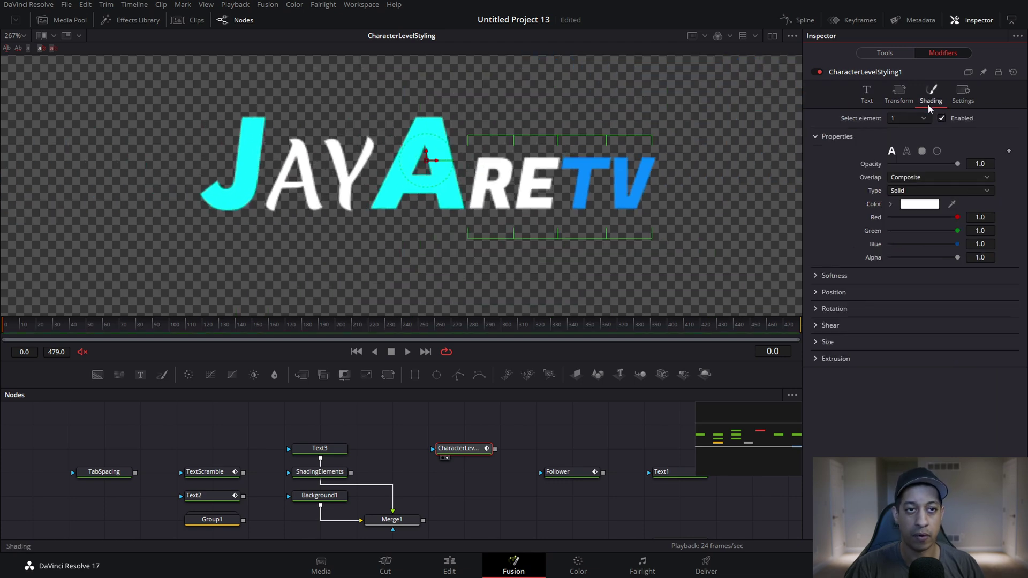
{"action": "left_click", "coordinate": [930, 204]}
{"action": "left_click_drag", "start_coordinate": [582, 204], "coordinate": [603, 201]}
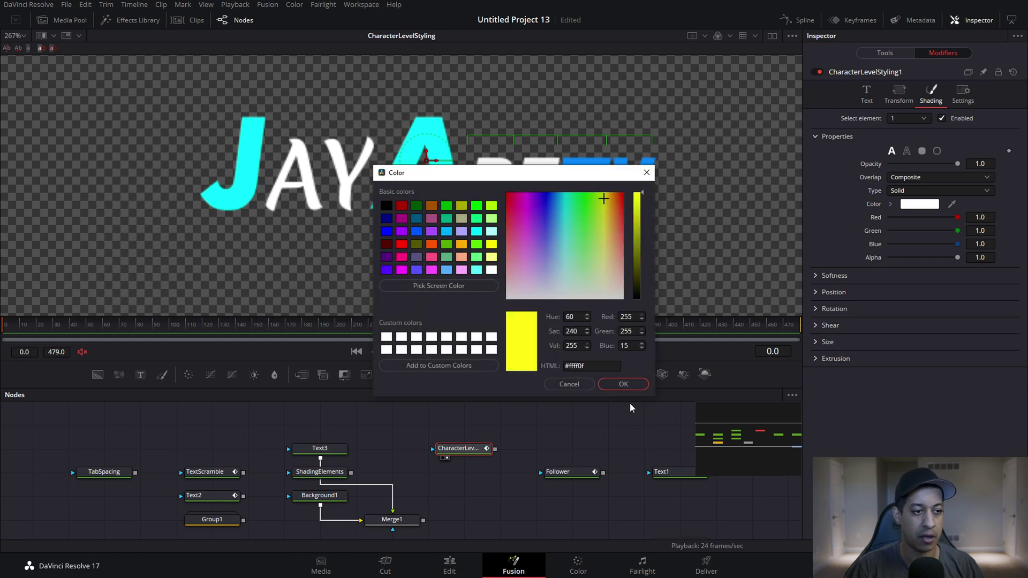
{"action": "left_click", "coordinate": [623, 384]}
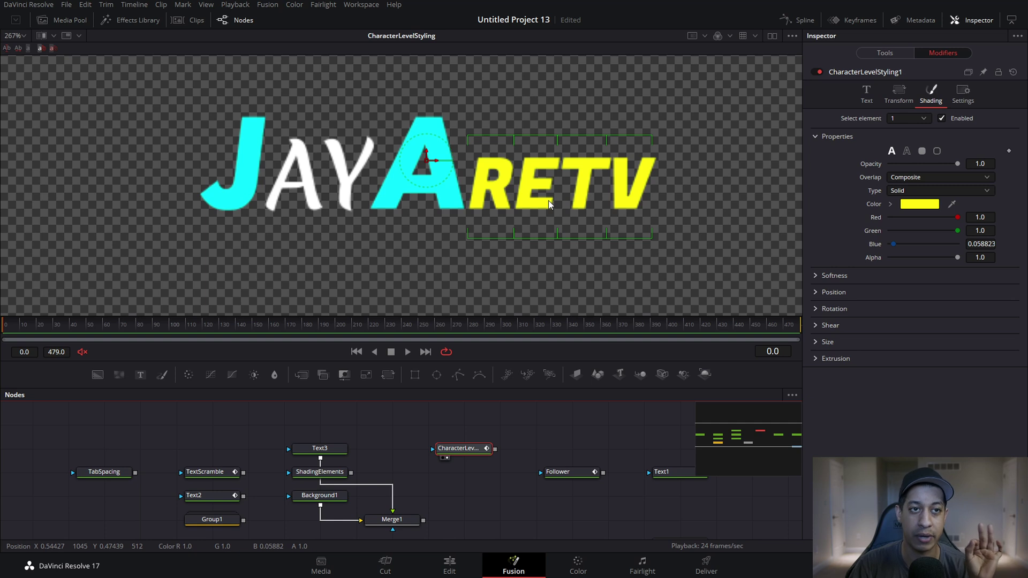
- Append ".com" to the JAYARETV text in the CharacterLevelStyling1 modifier
{"action": "left_click", "coordinate": [862, 95]}
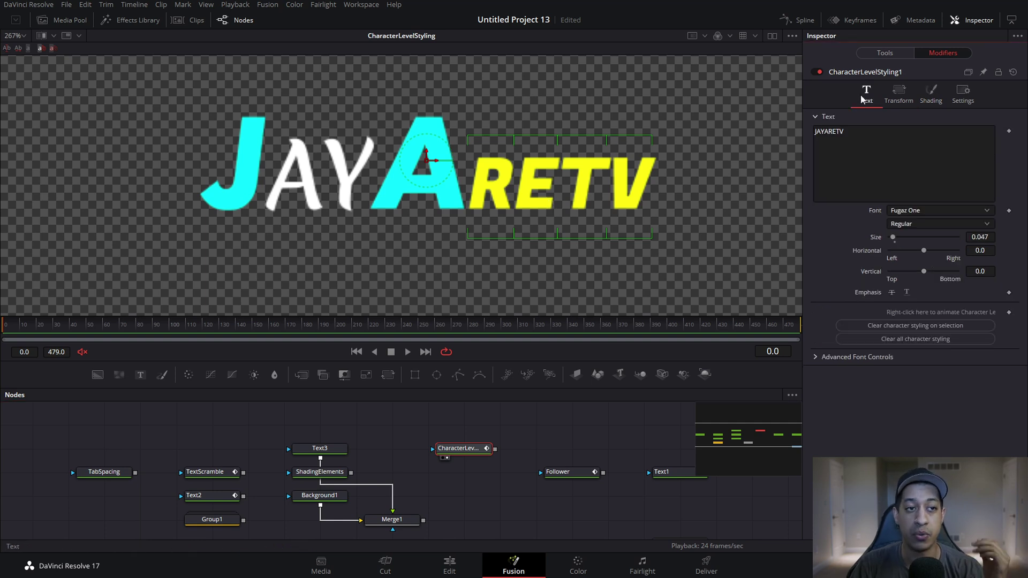
{"action": "left_click", "coordinate": [854, 135]}
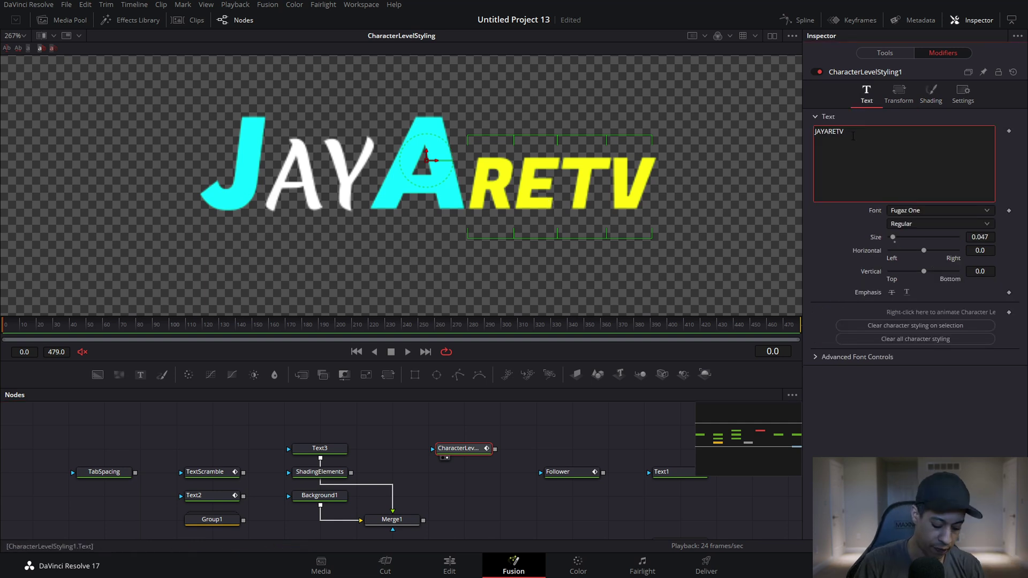
{"action": "type", "text": ".copm"}
{"action": "key", "text": "BackSpace"}
{"action": "key", "text": "BackSpace"}
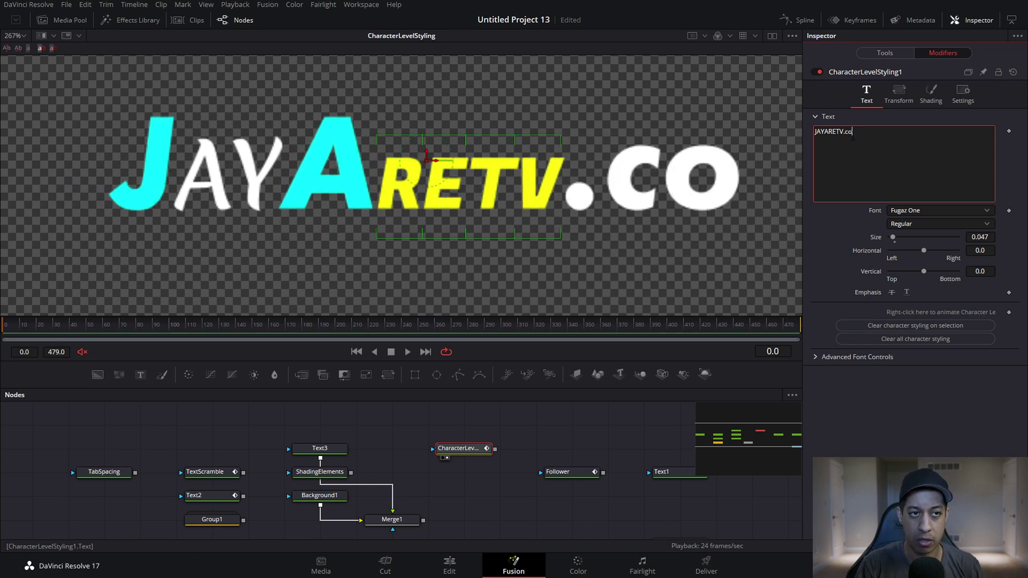
{"action": "type", "text": "m,"}
{"action": "key", "text": "BackSpace"}
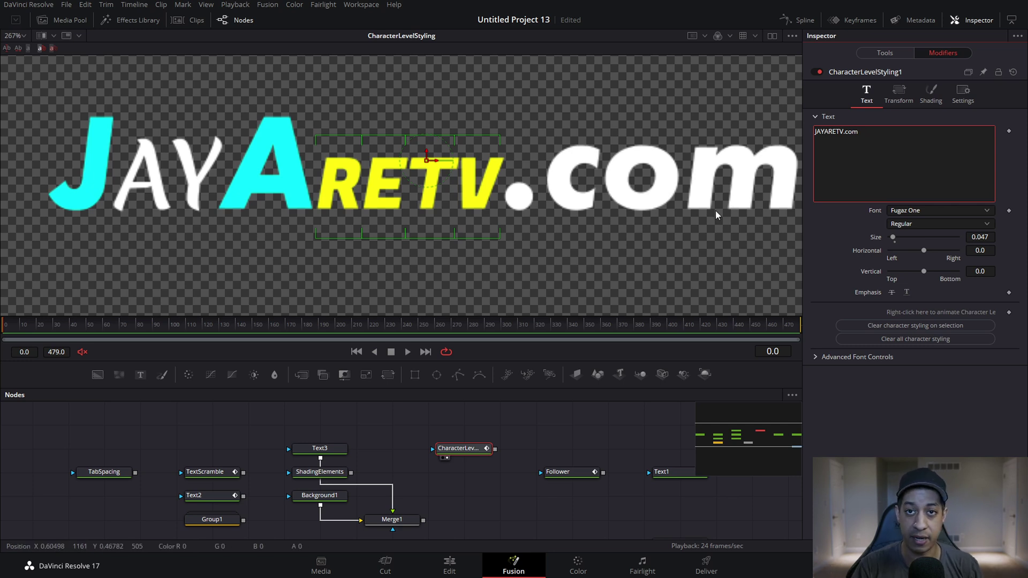
- Deselect the styled characters and insert "fff" after the R so the modifier text reads JAYARfffETV.com
{"action": "left_click", "coordinate": [584, 262]}
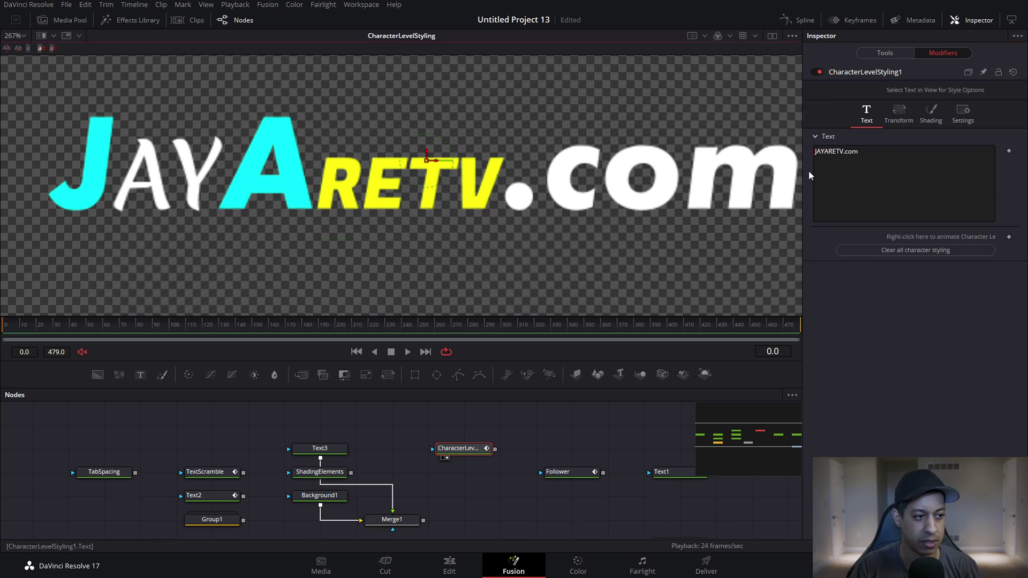
{"action": "left_click", "coordinate": [841, 163]}
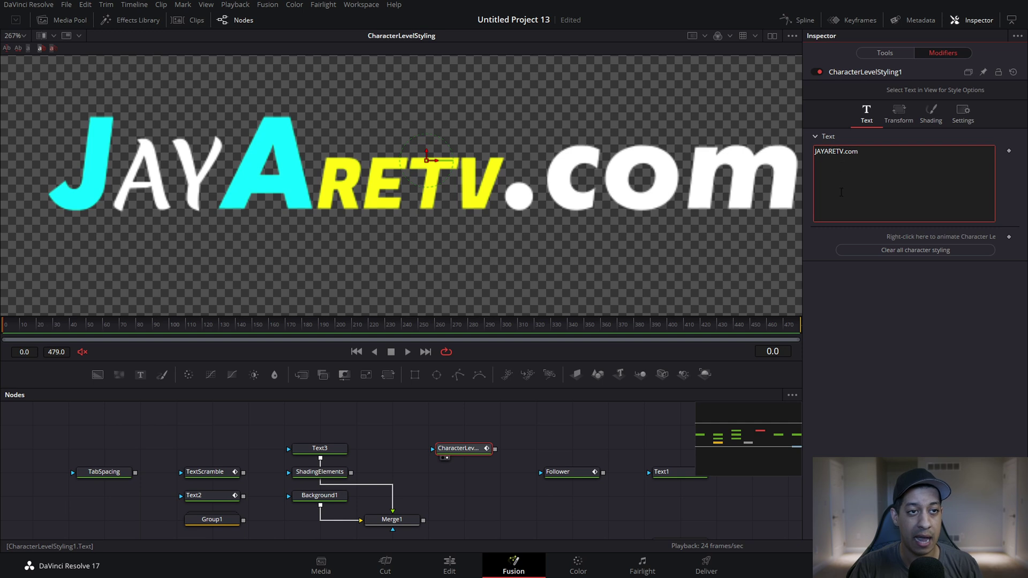
{"action": "type", "text": "fff"}
{"action": "scroll", "coordinate": [413, 257], "scroll_direction": "down", "scroll_amount": 2}
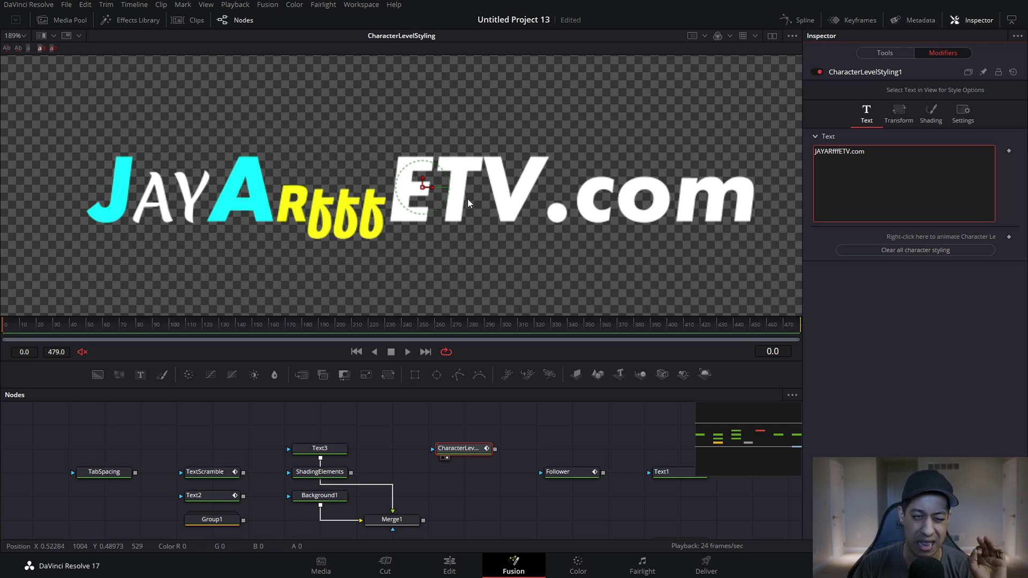
- Put the CharacterLevelStyling node back in its row, and play the Follower node's animation from the start, fitted in the viewer
{"action": "left_click_drag", "start_coordinate": [463, 451], "coordinate": [461, 483]}
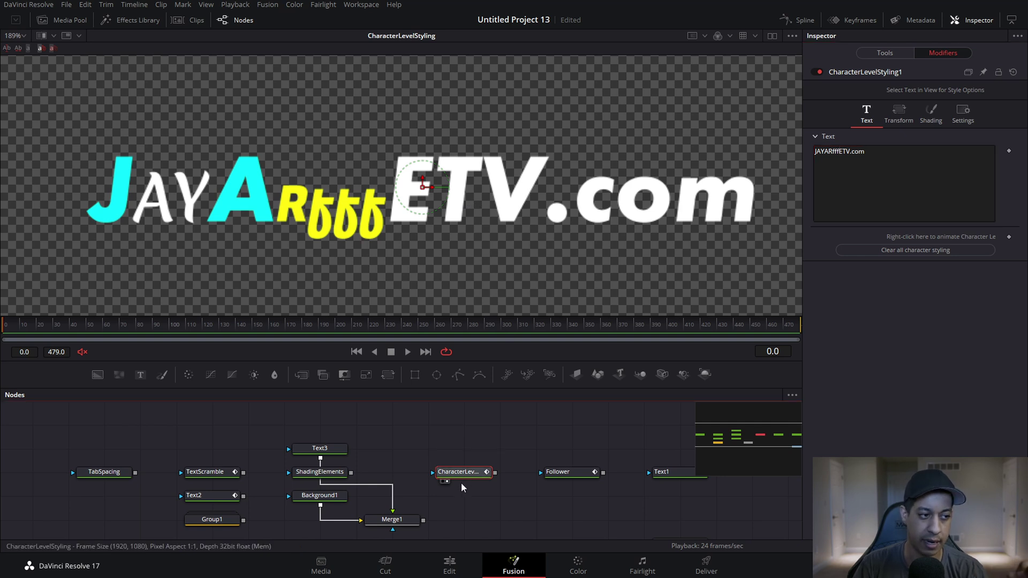
{"action": "left_click_drag", "start_coordinate": [564, 438], "coordinate": [483, 422]}
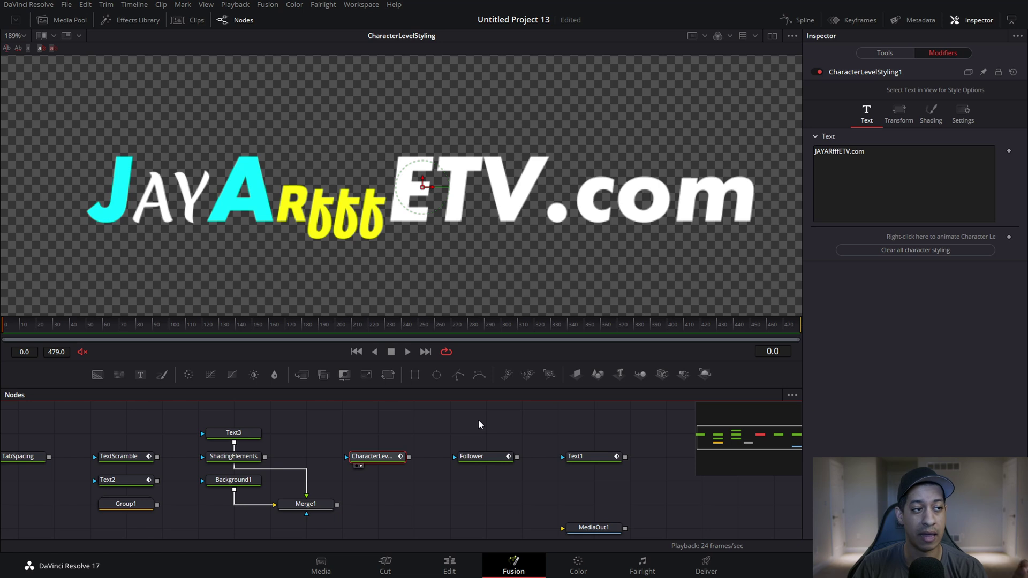
{"action": "key", "text": "1"}
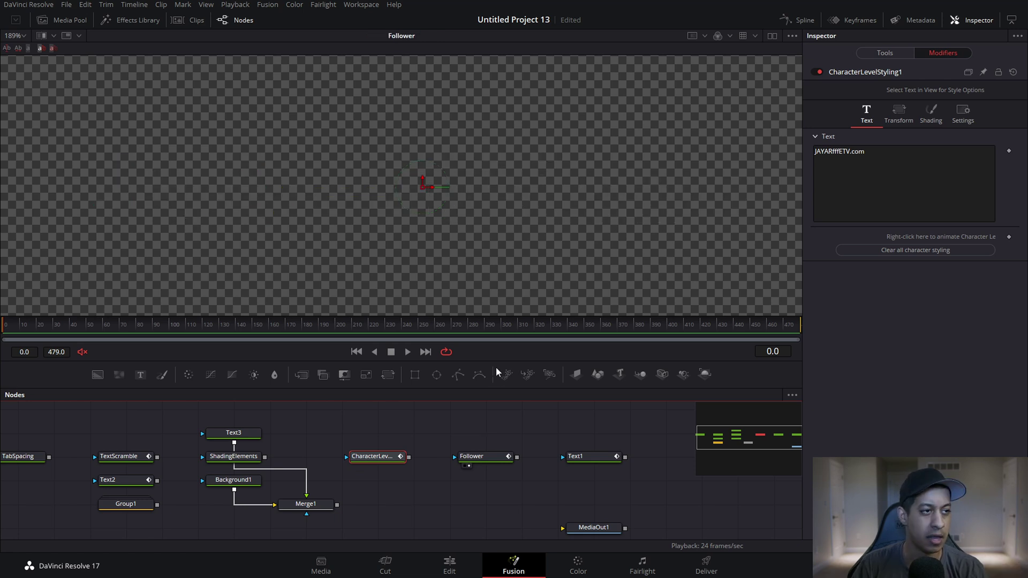
{"action": "key", "text": "ctrl+f"}
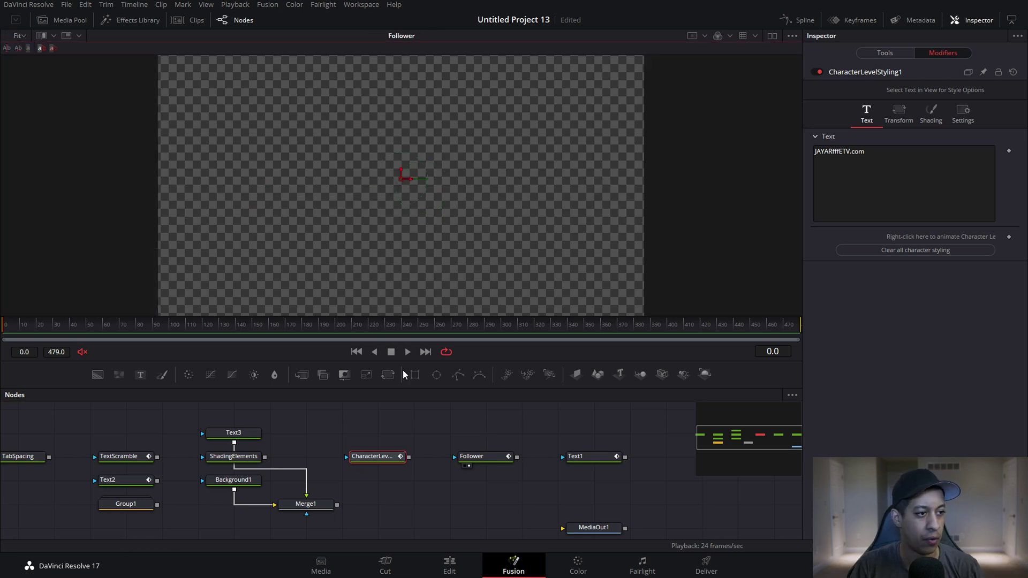
{"action": "left_click", "coordinate": [408, 352]}
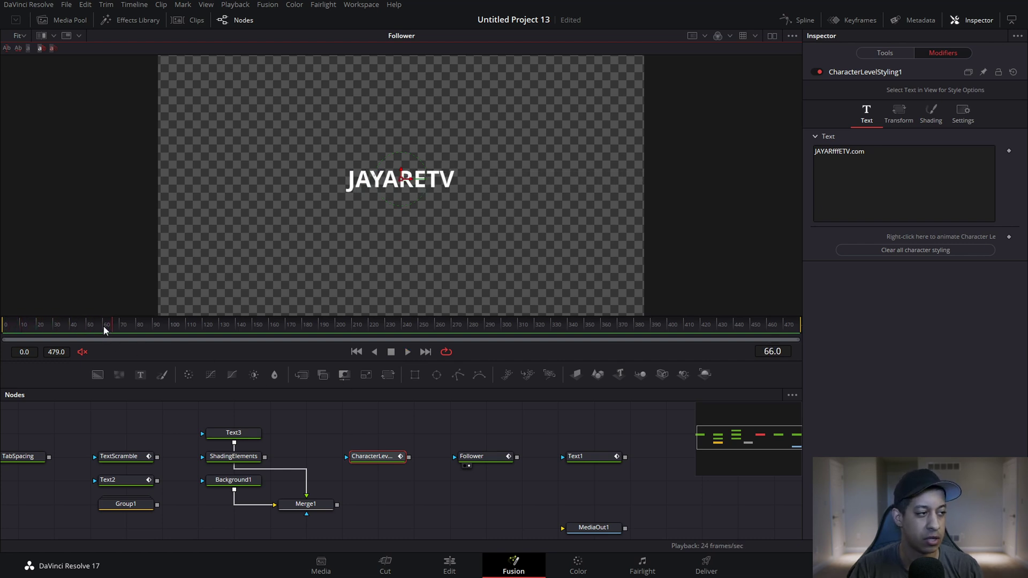
{"action": "left_click_drag", "start_coordinate": [105, 330], "coordinate": [5, 330]}
{"action": "key", "text": "space"}
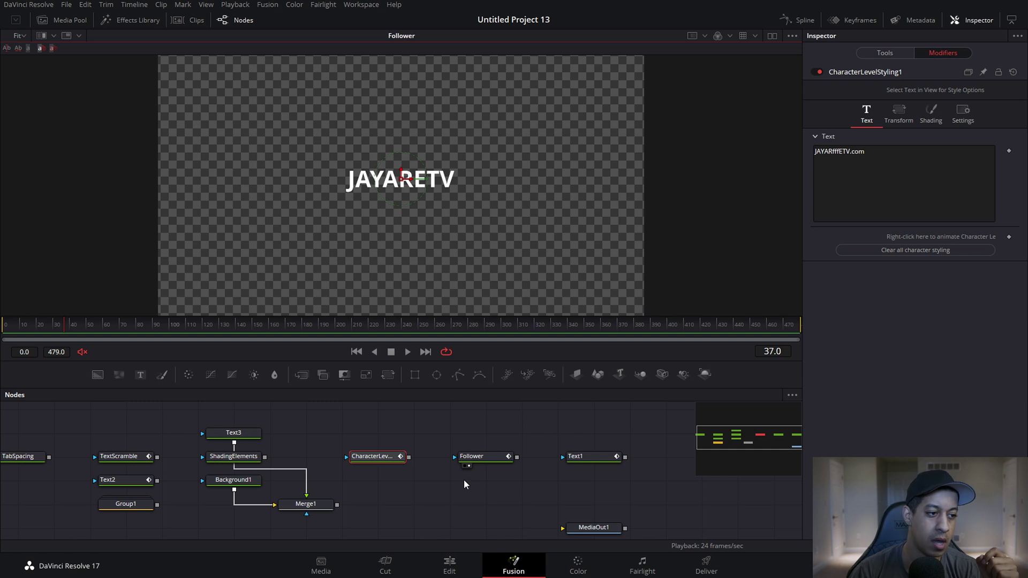
- Select the Follower node and examine its available text modifiers and the Path1 and Follower1 modifier settings
{"action": "left_click", "coordinate": [474, 458]}
{"action": "left_click", "coordinate": [881, 53]}
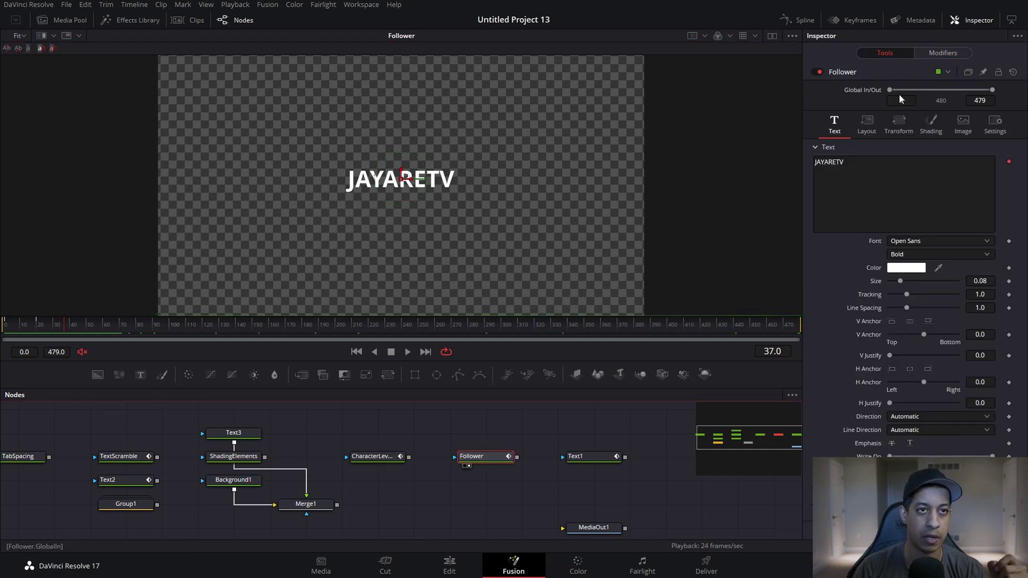
{"action": "right_click", "coordinate": [879, 188]}
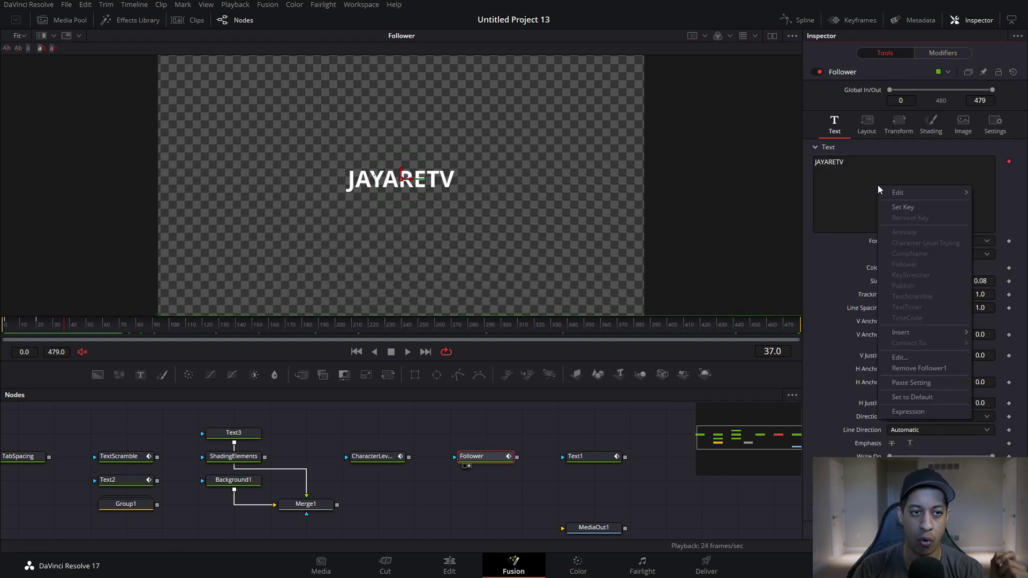
{"action": "left_click", "coordinate": [897, 166]}
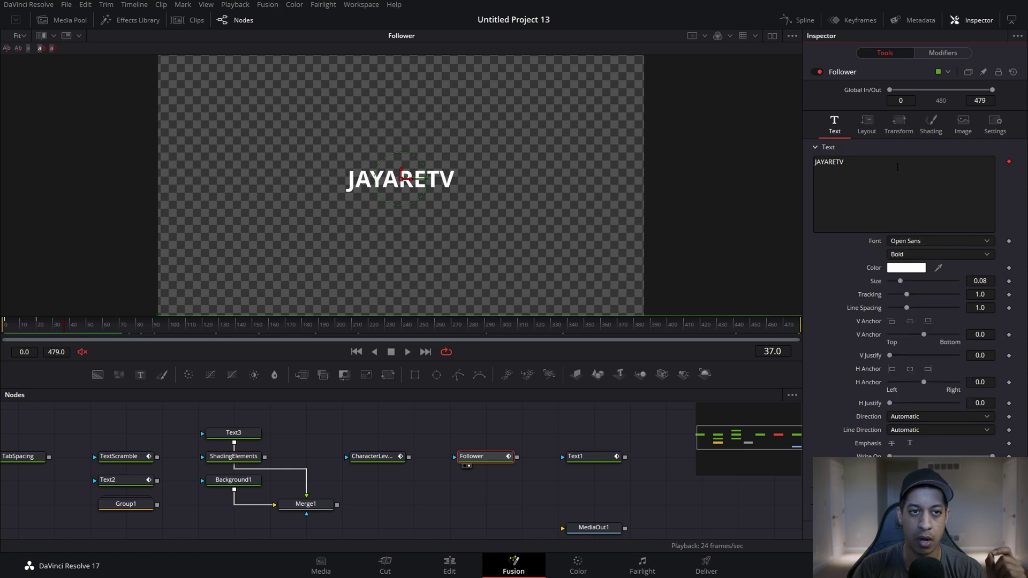
{"action": "left_click", "coordinate": [948, 54]}
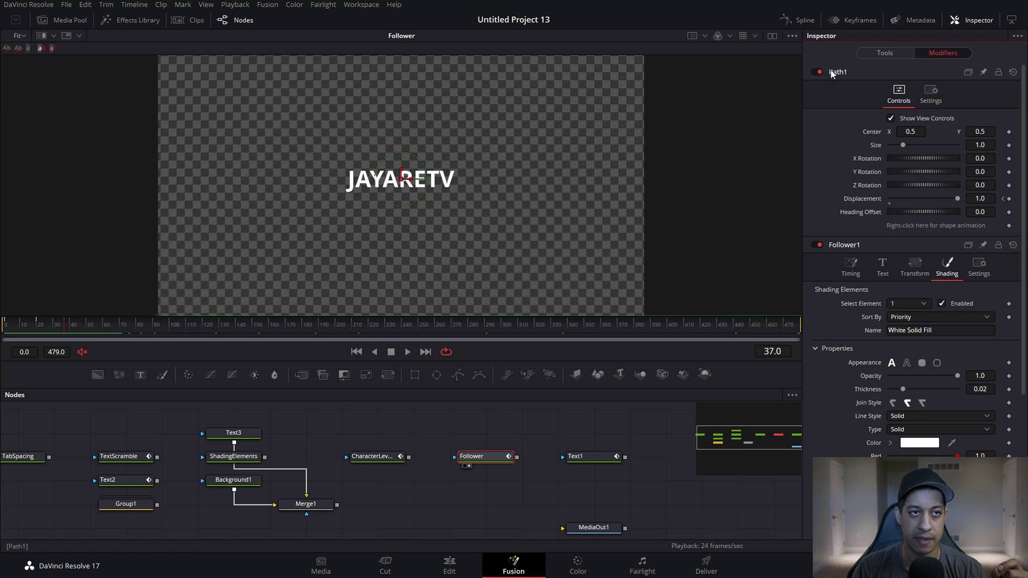
{"action": "left_click_drag", "start_coordinate": [1024, 152], "coordinate": [1026, 198]}
{"action": "scroll", "coordinate": [910, 214], "scroll_direction": "down", "scroll_amount": 5}
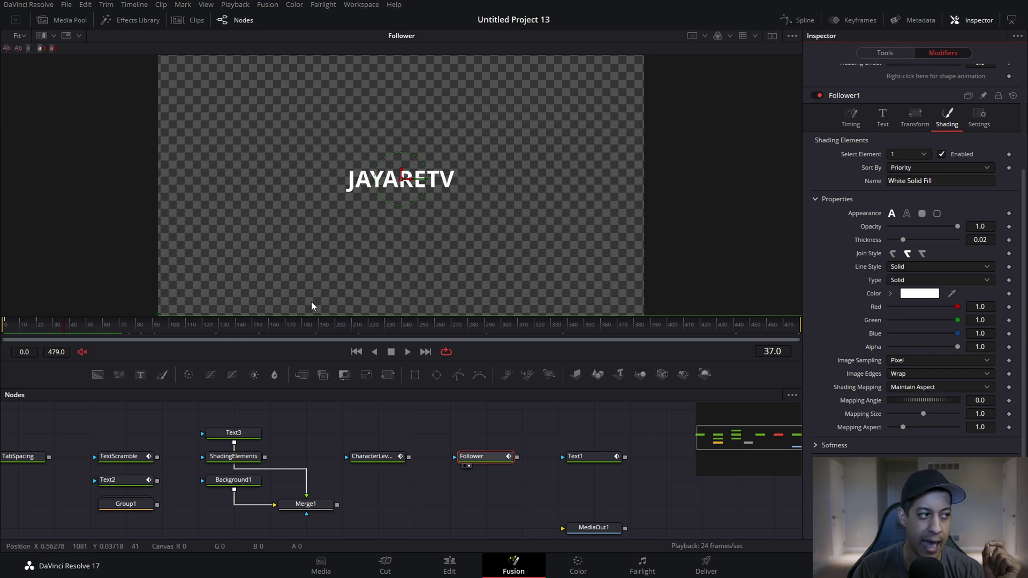
- Replay the Follower animation from frame 0 and scrub to frame 12 to inspect the letters in motion
{"action": "left_click_drag", "start_coordinate": [64, 324], "coordinate": [1, 330]}
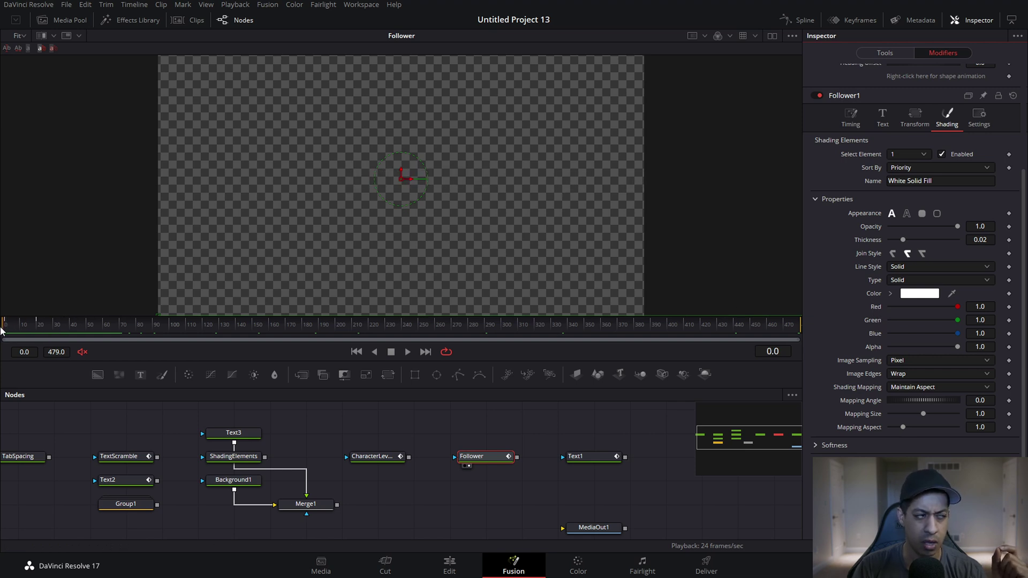
{"action": "key", "text": "space"}
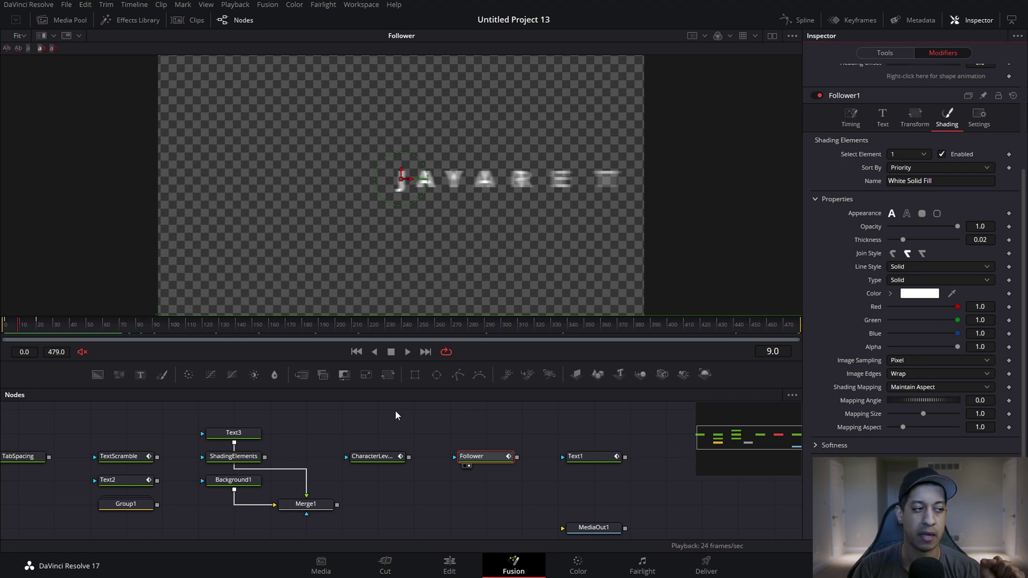
{"action": "left_click", "coordinate": [9, 333]}
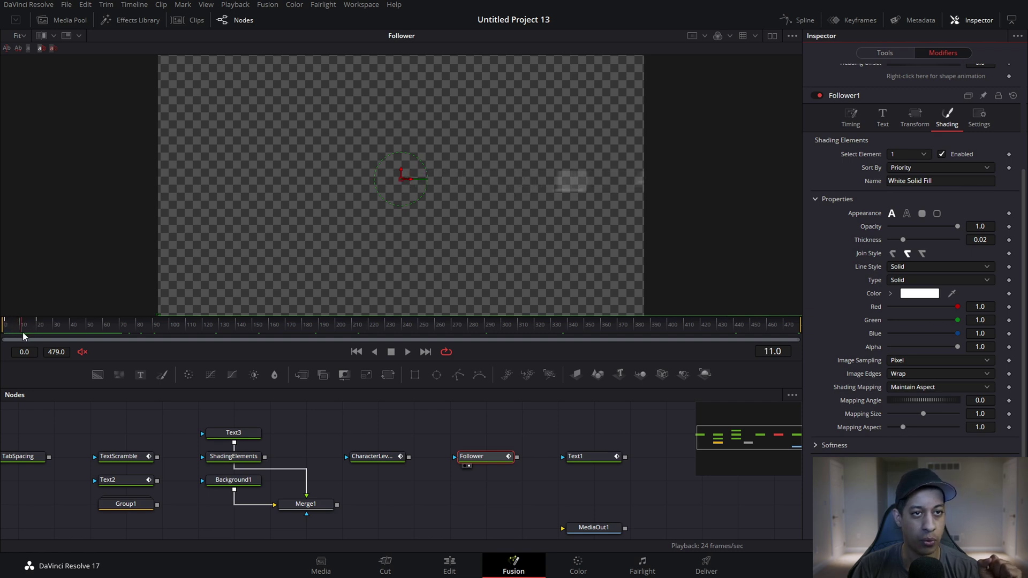
{"action": "left_click", "coordinate": [23, 333]}
- Show the Timing settings of the Follower1 modifier
{"action": "scroll", "coordinate": [911, 321], "scroll_direction": "down", "scroll_amount": 3}
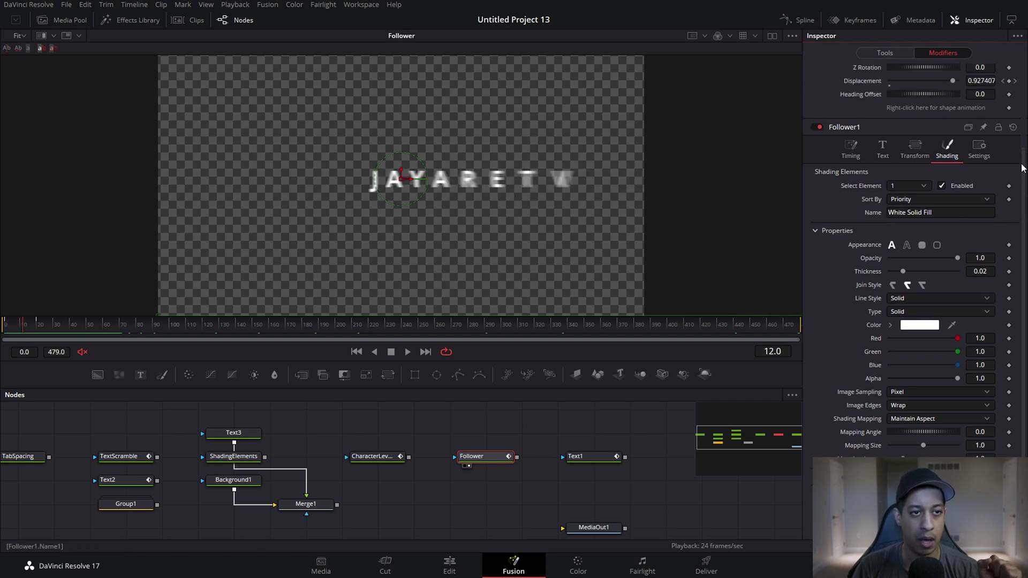
{"action": "scroll", "coordinate": [932, 252], "scroll_direction": "up", "scroll_amount": 8}
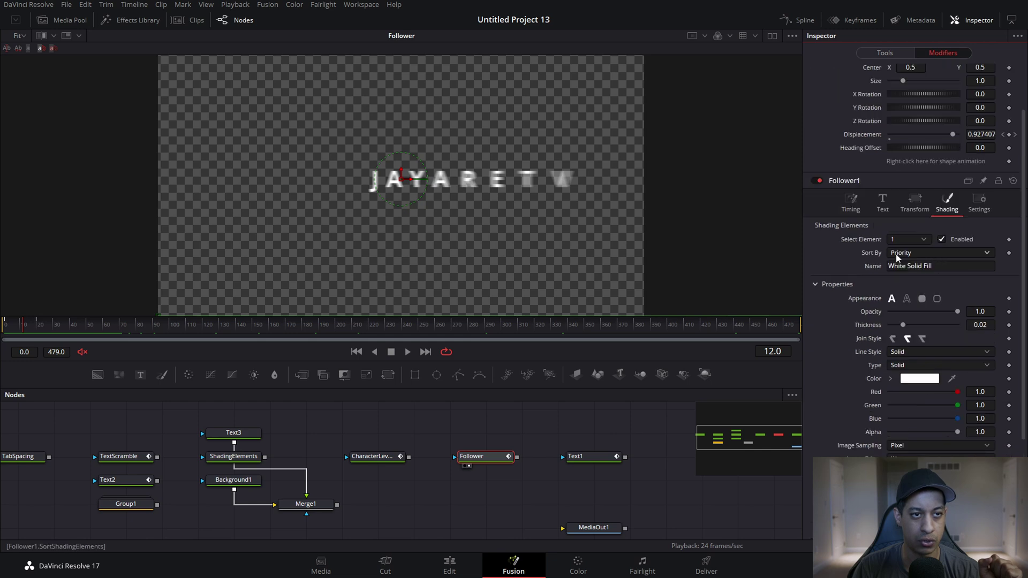
{"action": "left_click", "coordinate": [856, 265]}
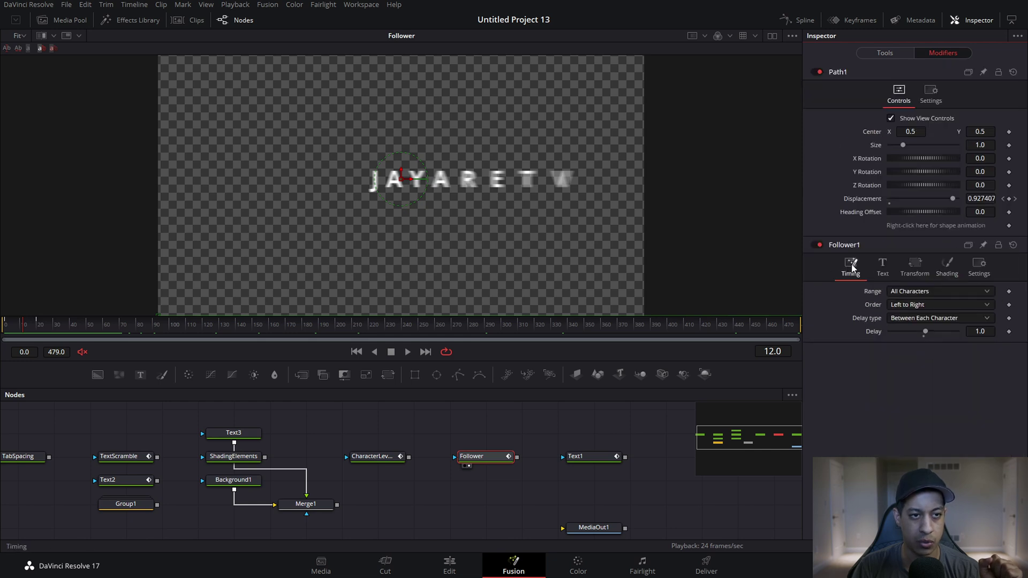
- Examine the Order and Delay type options in the Follower1 modifier's Timing settings without changing them
{"action": "left_click", "coordinate": [904, 306]}
{"action": "left_click", "coordinate": [907, 319]}
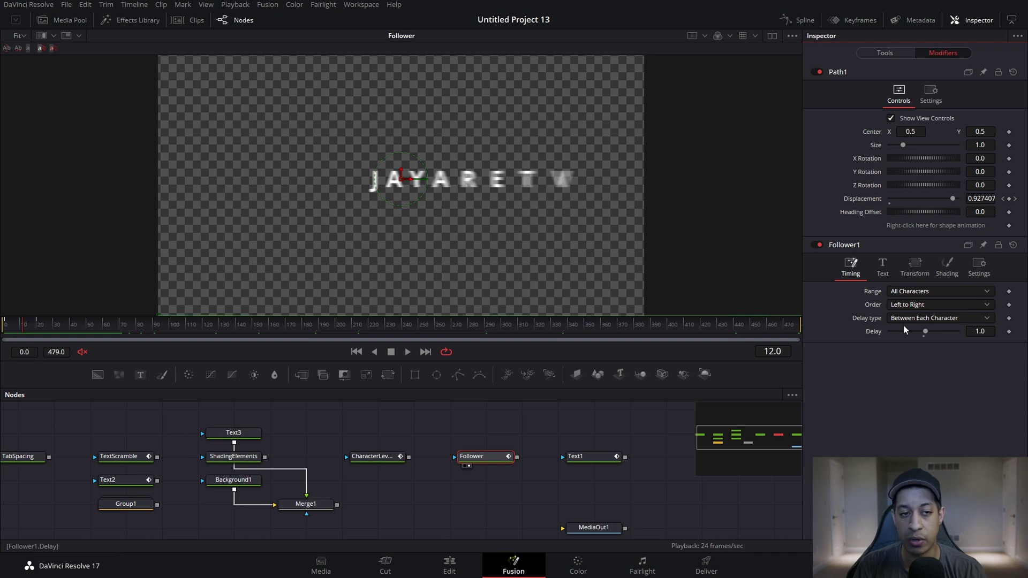
{"action": "left_click", "coordinate": [906, 320]}
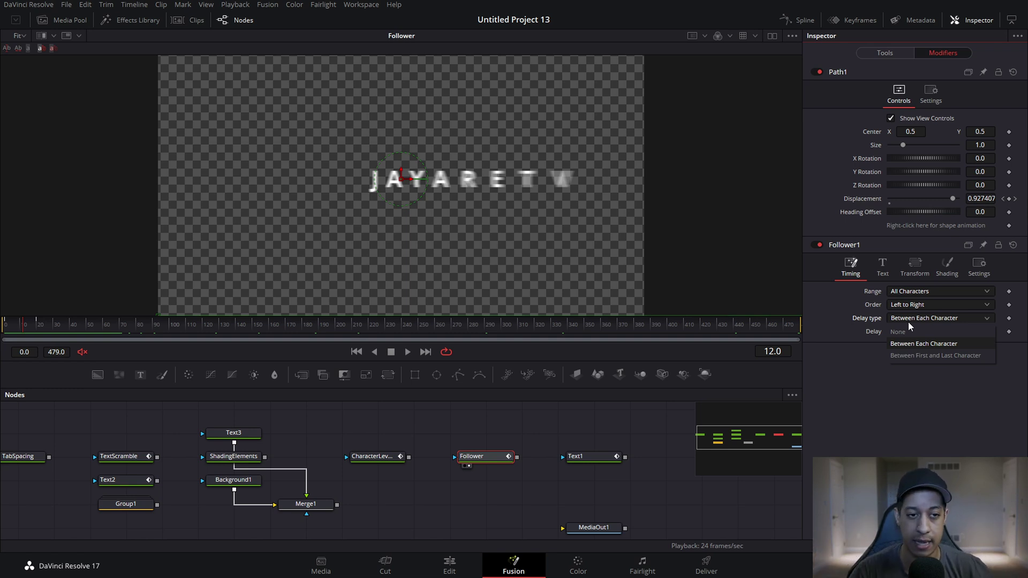
{"action": "left_click", "coordinate": [857, 359]}
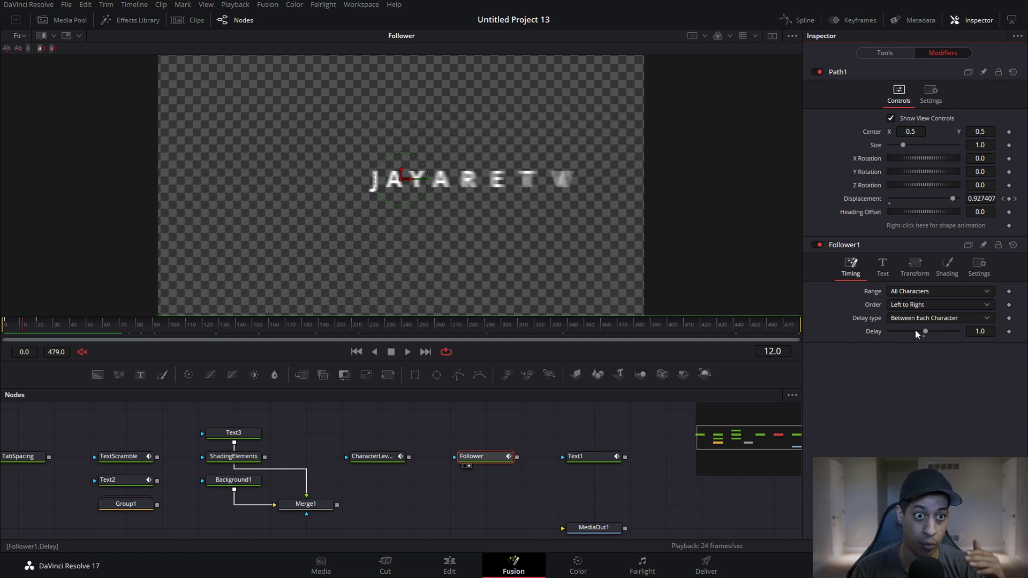
- Examine Follower1's Shading settings for element 1, from the element selection to the keyframed position offset
{"action": "left_click", "coordinate": [949, 273]}
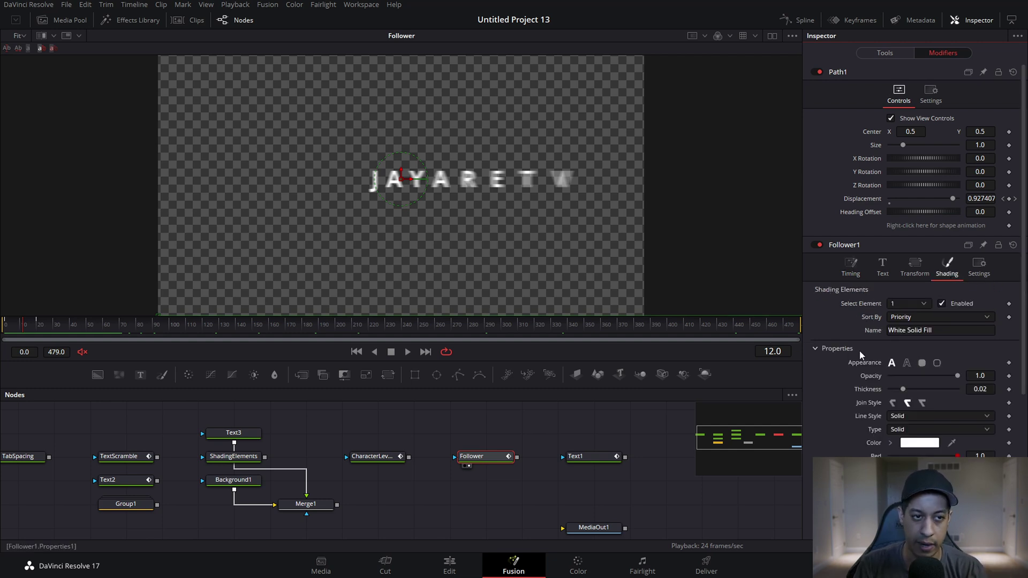
{"action": "left_click", "coordinate": [905, 303]}
{"action": "left_click", "coordinate": [906, 303]}
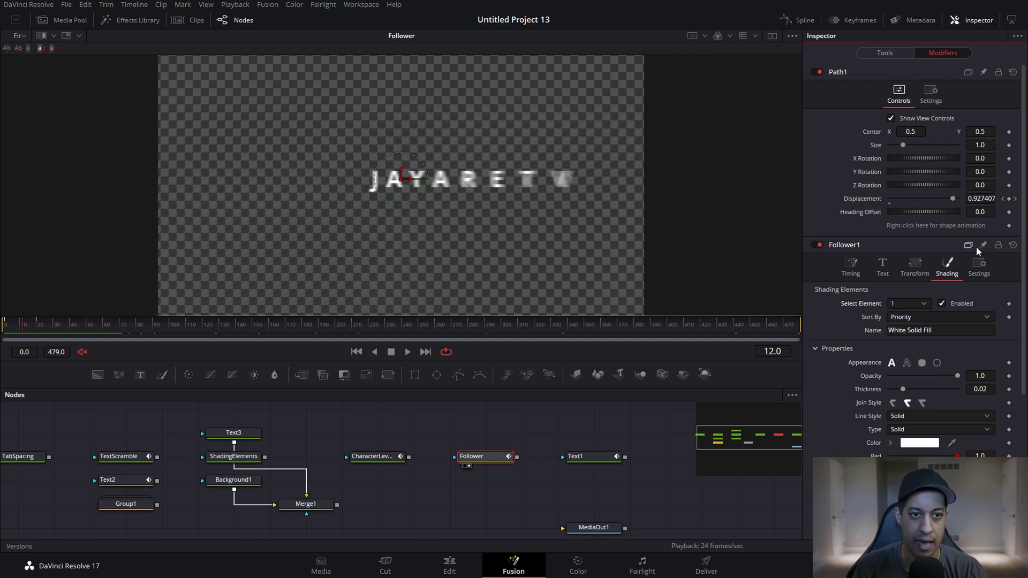
{"action": "scroll", "coordinate": [982, 241], "scroll_direction": "down", "scroll_amount": 2}
{"action": "scroll", "coordinate": [910, 375], "scroll_direction": "down", "scroll_amount": 6}
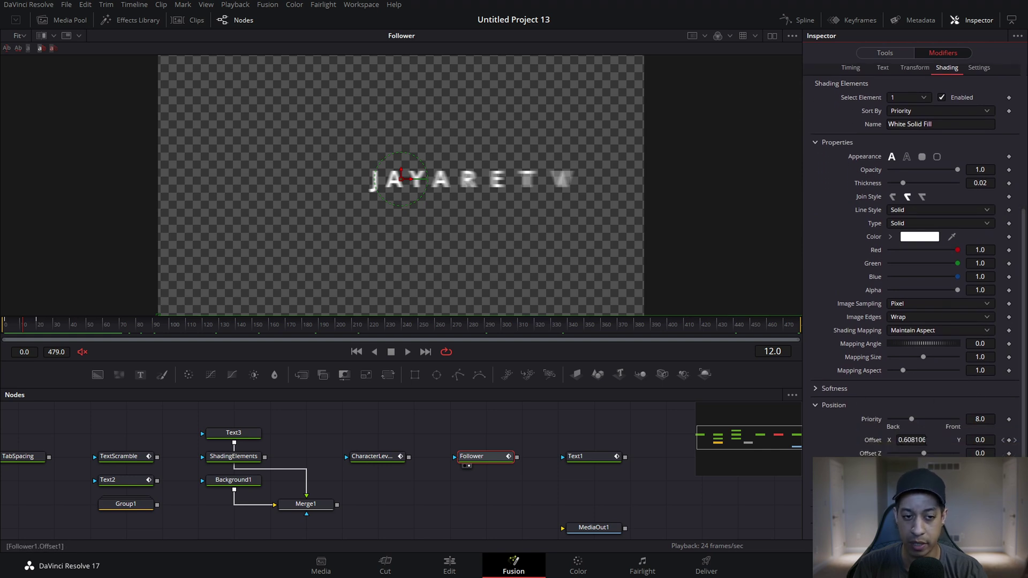
- Scrub between the start and frame 20, step frame by frame around frames 2 to 4, and play the Follower animation
{"action": "left_click_drag", "start_coordinate": [35, 325], "coordinate": [6, 327]}
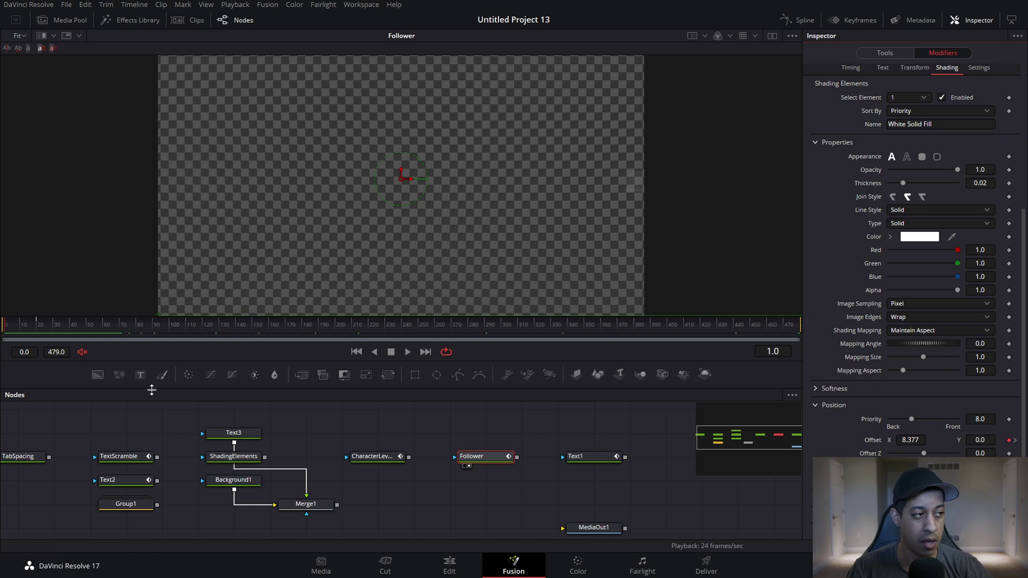
{"action": "left_click_drag", "start_coordinate": [8, 332], "coordinate": [36, 332]}
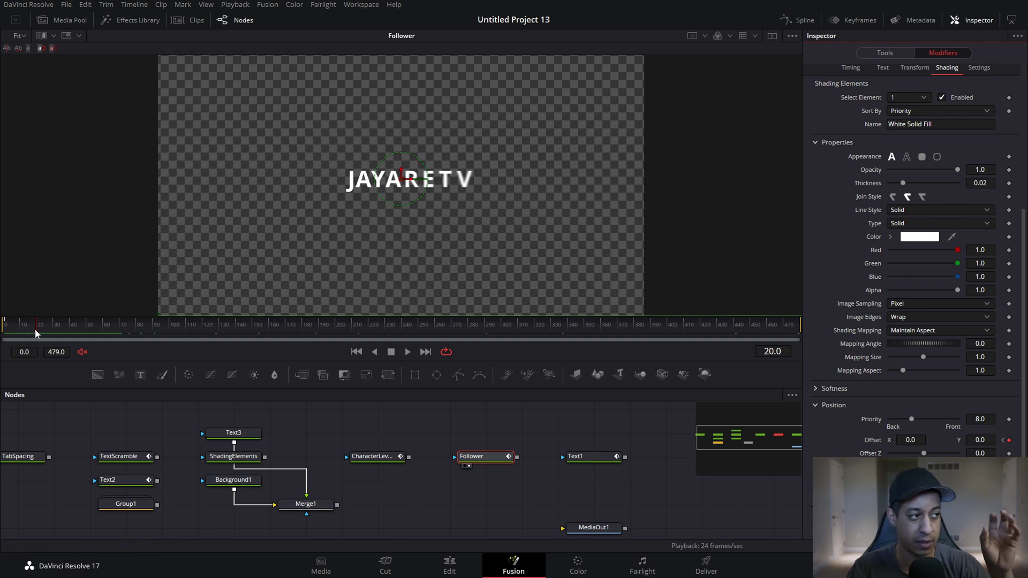
{"action": "left_click_drag", "start_coordinate": [35, 332], "coordinate": [8, 333]}
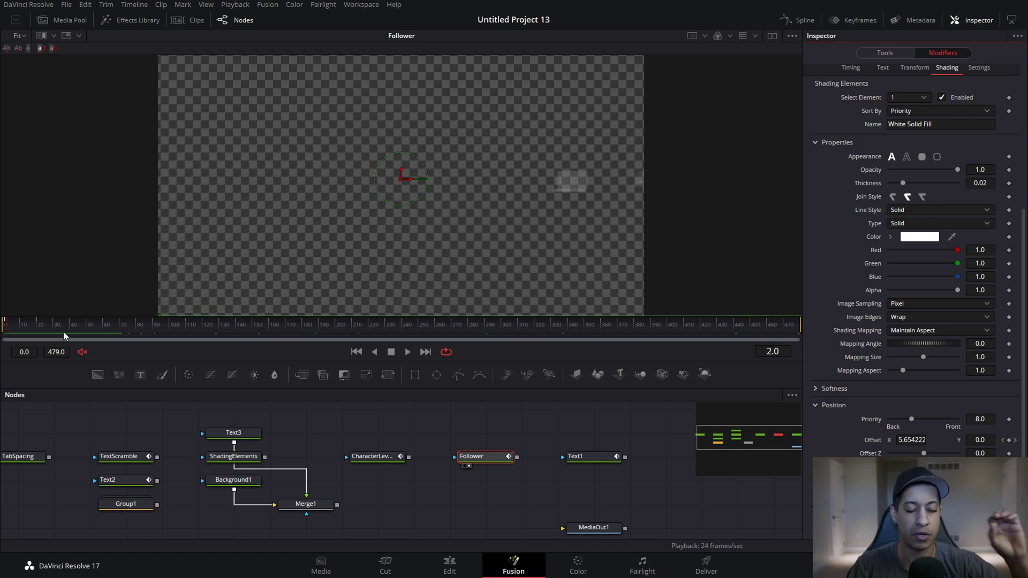
{"action": "key", "text": "Right"}
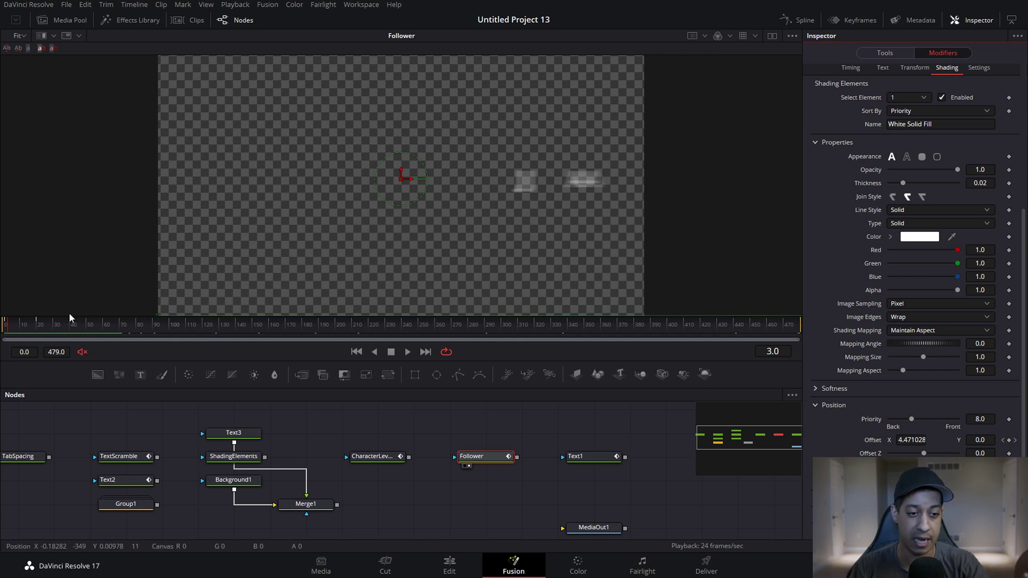
{"action": "key", "text": "Right"}
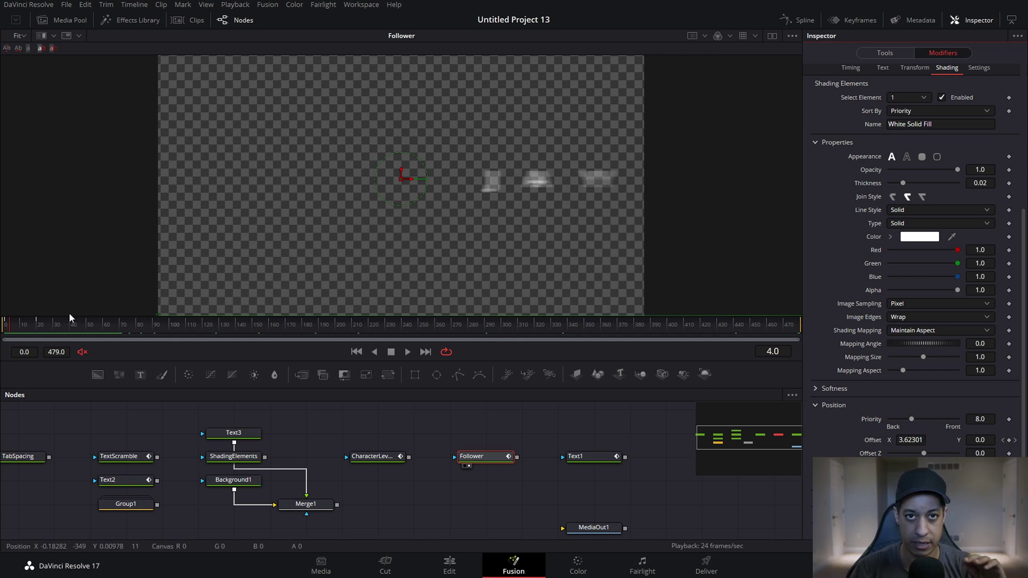
{"action": "key", "text": "Left"}
{"action": "key", "text": "Left"}
{"action": "key", "text": "Left"}
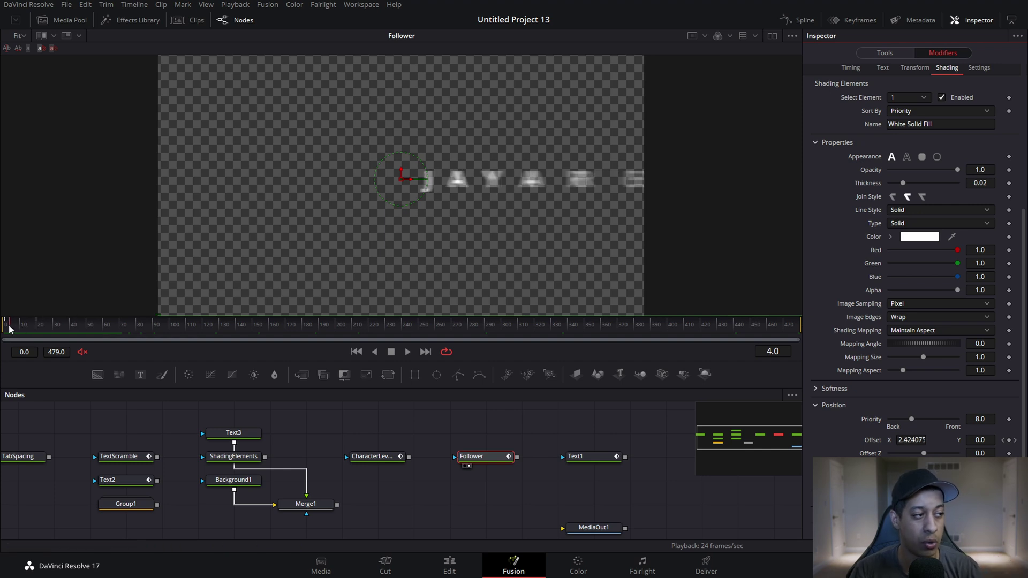
{"action": "left_click", "coordinate": [408, 352]}
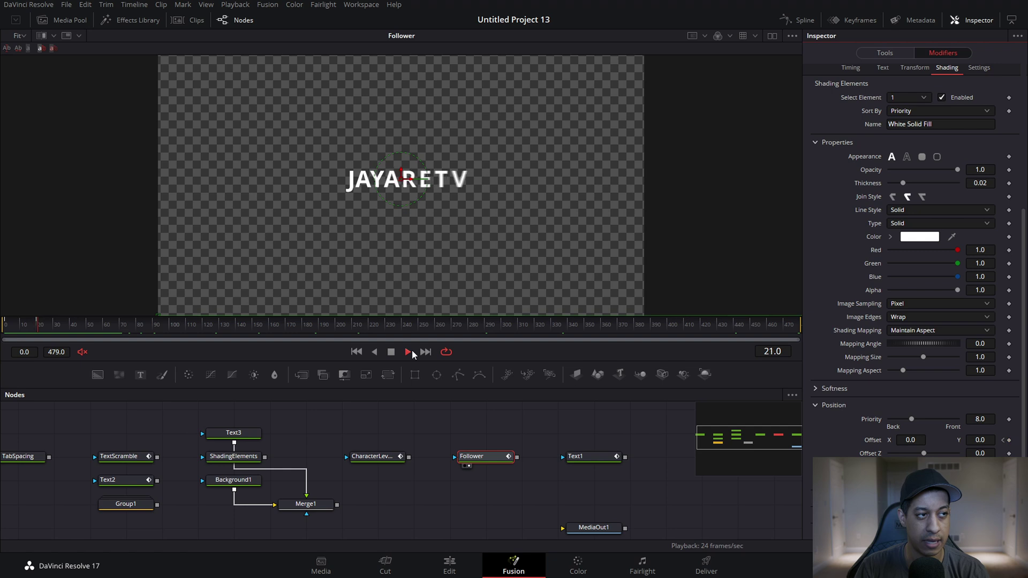
{"action": "left_click", "coordinate": [410, 352]}
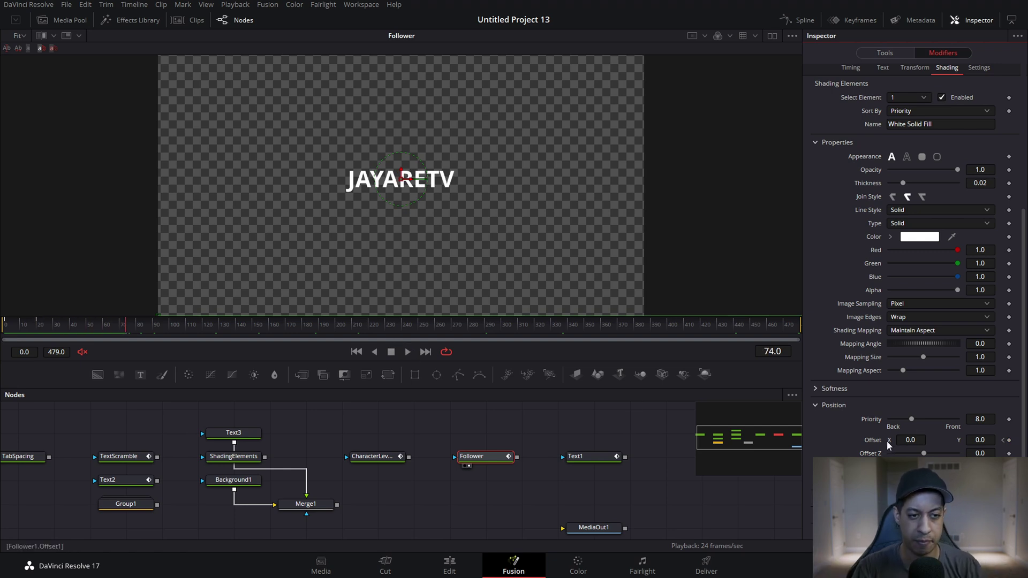
- Inspect the Path1 Displacement curve in the spline editor, replay the animation, and close the spline editor
{"action": "left_click", "coordinate": [798, 20]}
{"action": "left_click", "coordinate": [753, 395]}
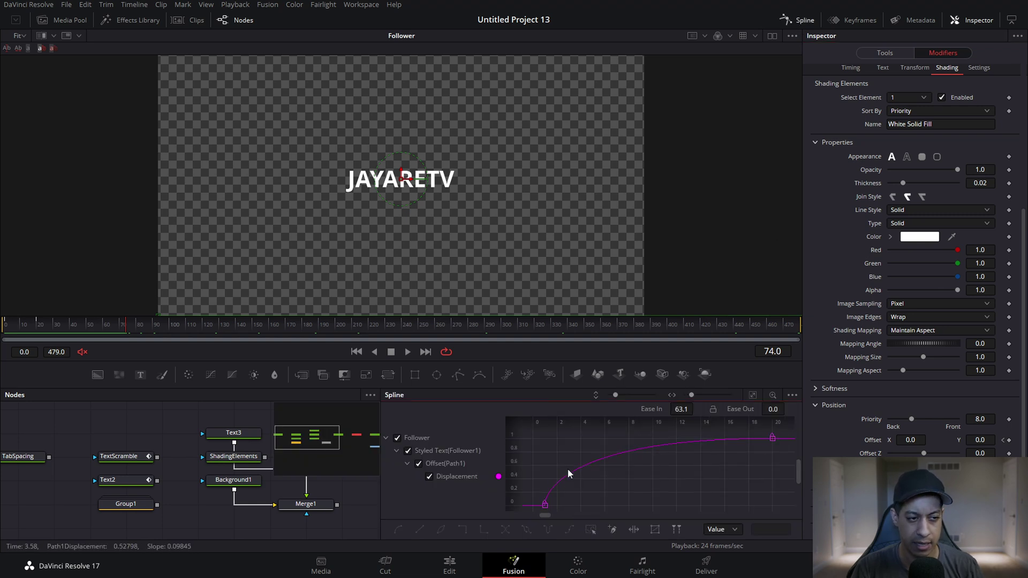
{"action": "left_click", "coordinate": [41, 333]}
{"action": "key", "text": "space"}
{"action": "key", "text": "space"}
{"action": "key", "text": "F8"}
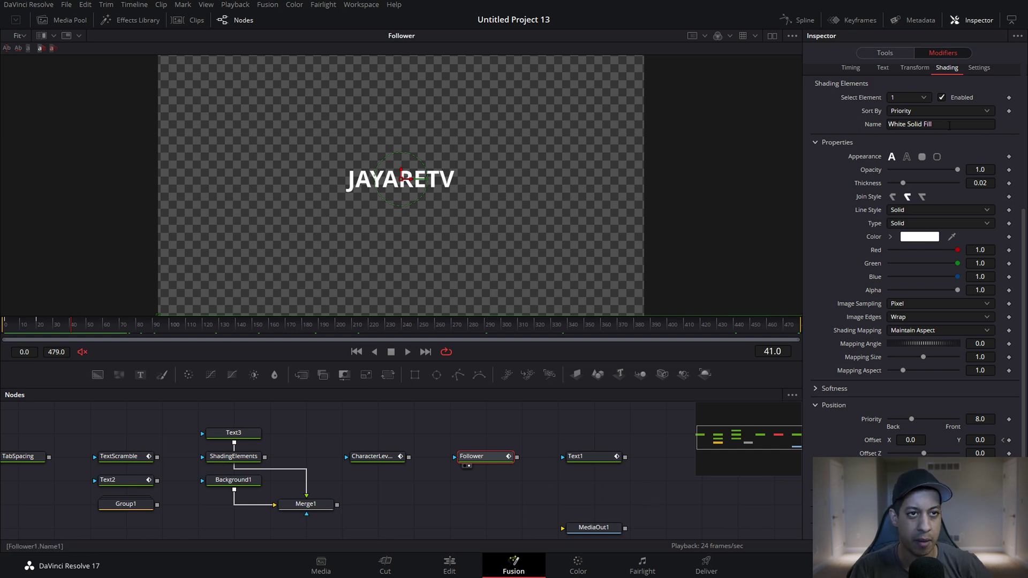
- Set Follower1's Order to Random But One by One and replay the animation from the first frame
{"action": "left_click", "coordinate": [850, 67]}
{"action": "left_click", "coordinate": [928, 100]}
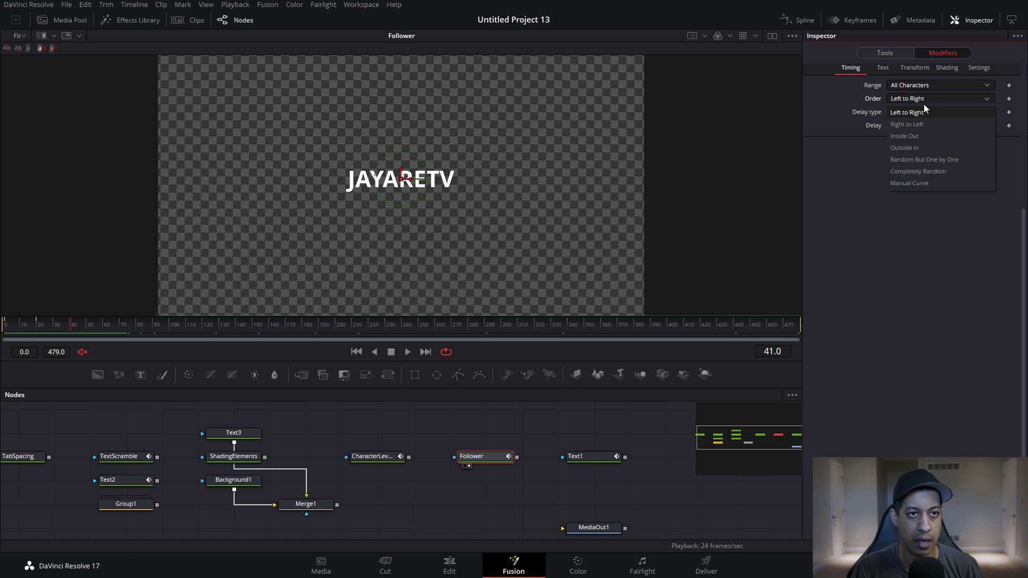
{"action": "left_click", "coordinate": [923, 158]}
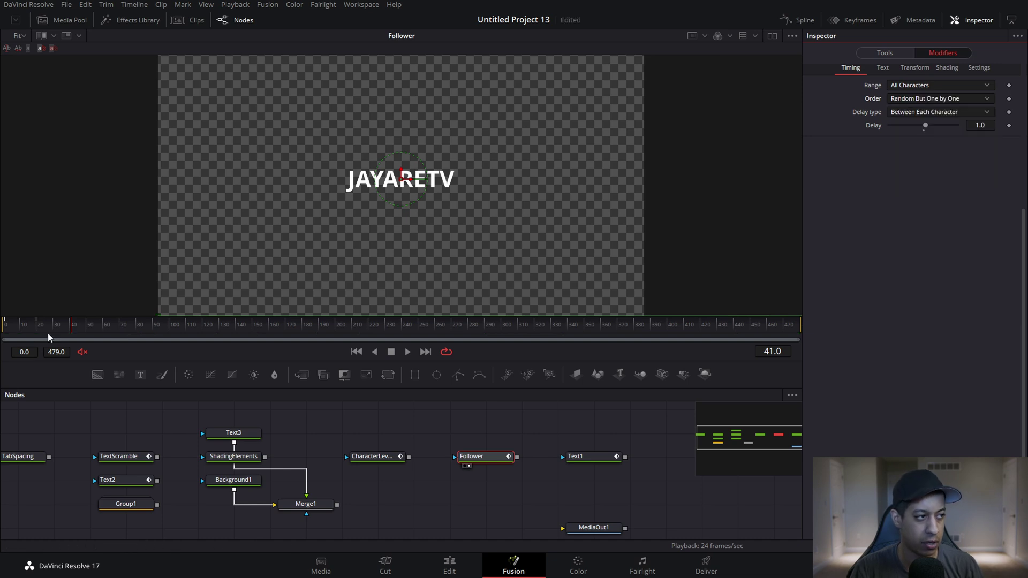
{"action": "key", "text": "Home"}
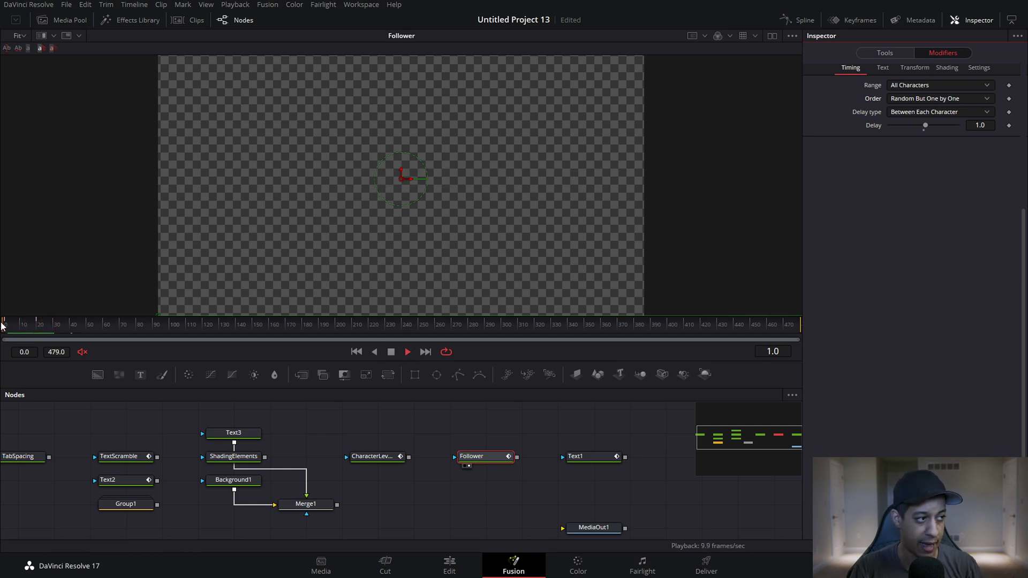
{"action": "key", "text": "space"}
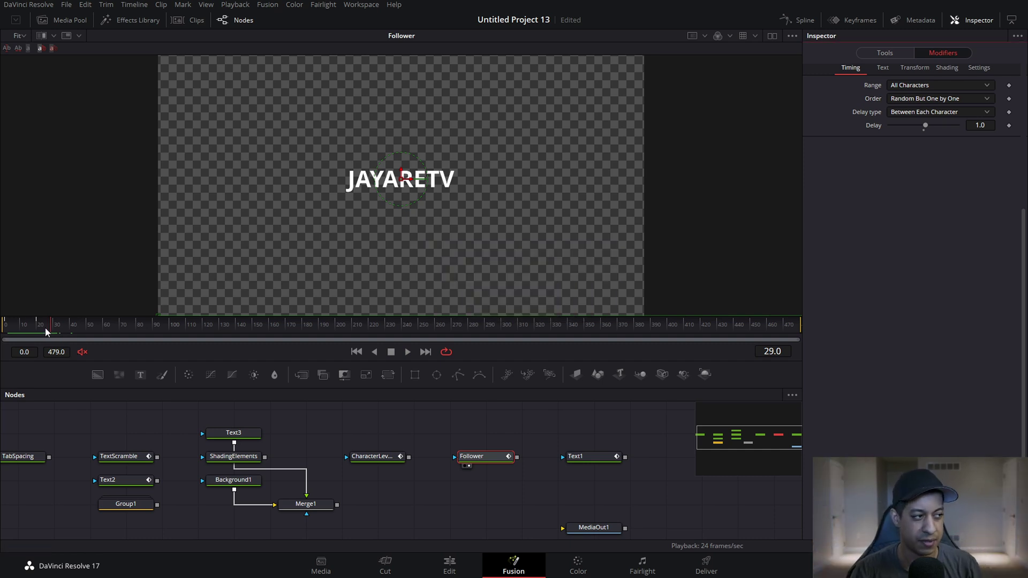
{"action": "key", "text": "space"}
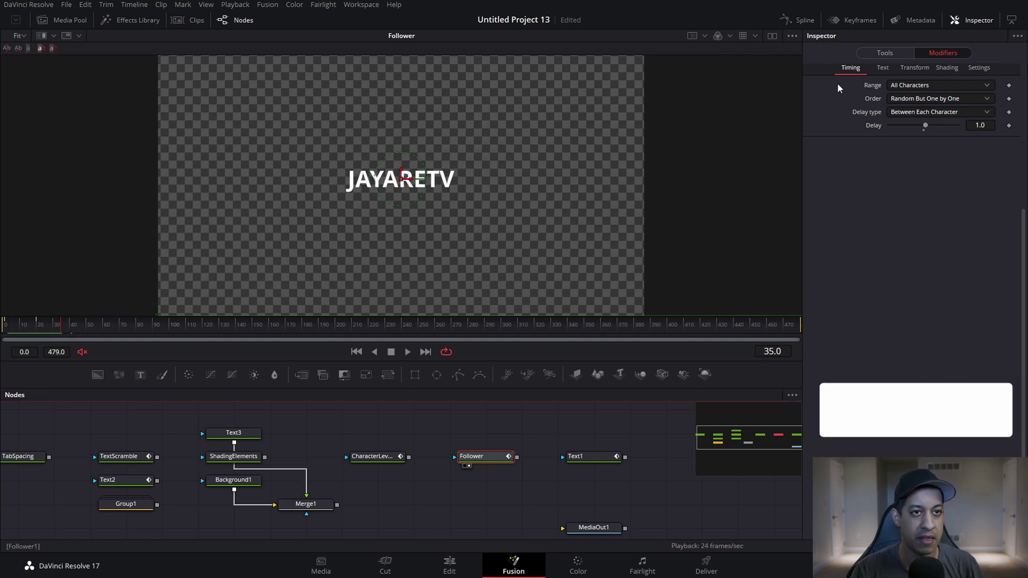
- Add a second line reading "jayaretv.com" below JAYARETV in the Follower1 text
{"action": "left_click", "coordinate": [892, 263]}
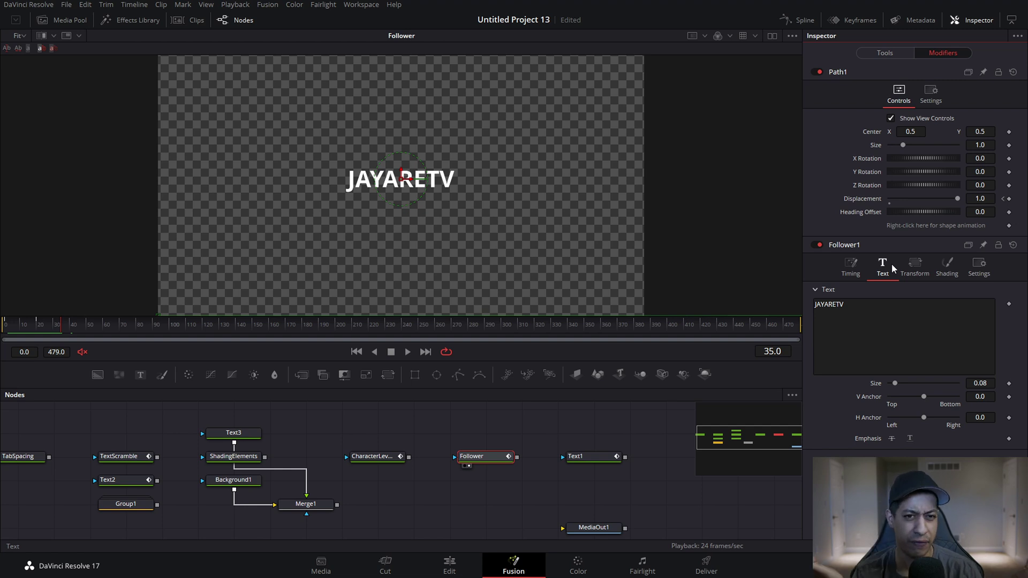
{"action": "left_click", "coordinate": [869, 304]}
{"action": "left_click", "coordinate": [851, 266]}
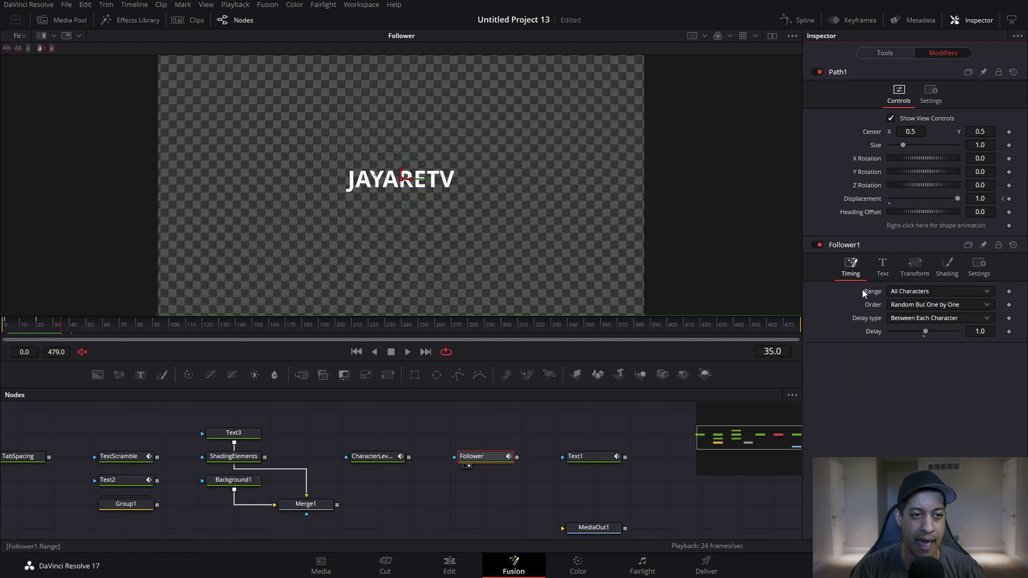
{"action": "left_click", "coordinate": [882, 266]}
{"action": "left_click", "coordinate": [859, 303]}
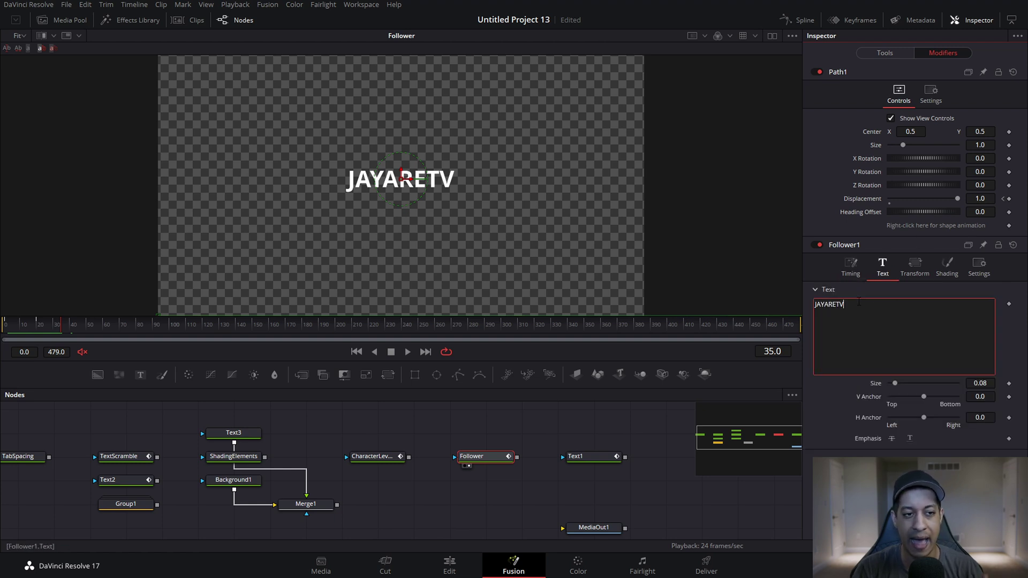
{"action": "type", "text": "jayaretv.com"}
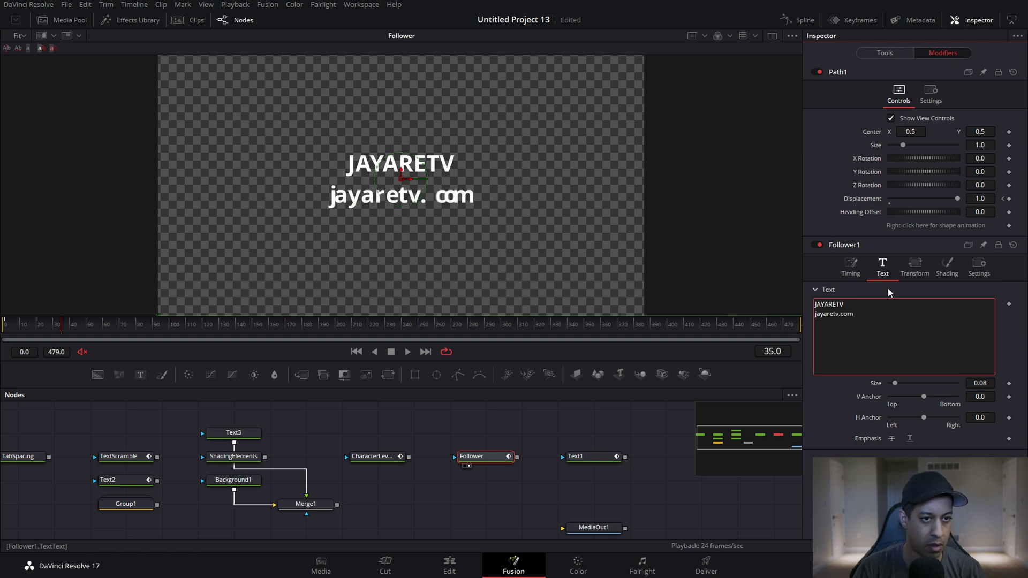
- Return to frame 0, try a third text line reading "jayaretvcom.", and delete that line
{"action": "left_click_drag", "start_coordinate": [64, 331], "coordinate": [6, 332]}
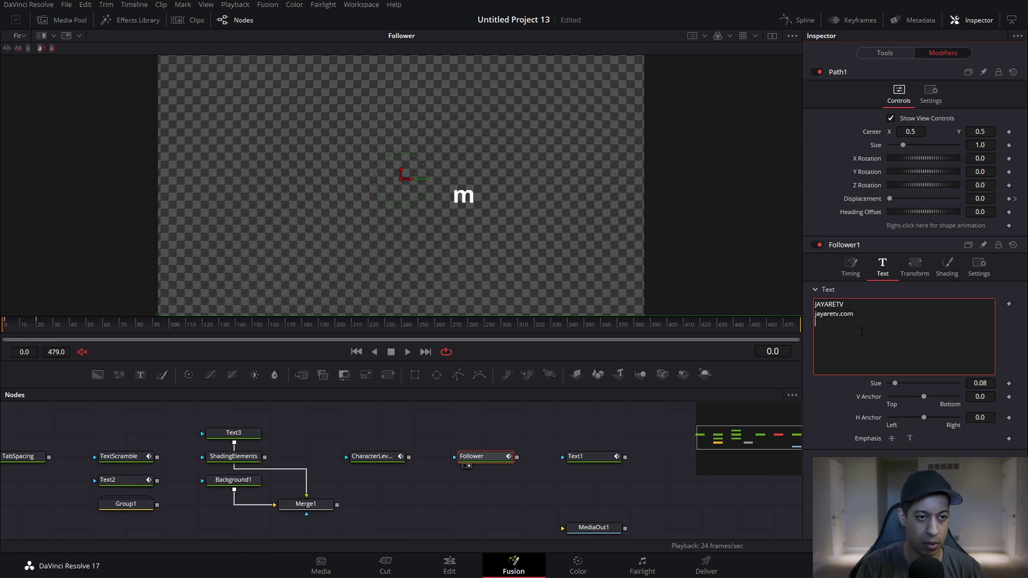
{"action": "type", "text": "jayaretvcom."}
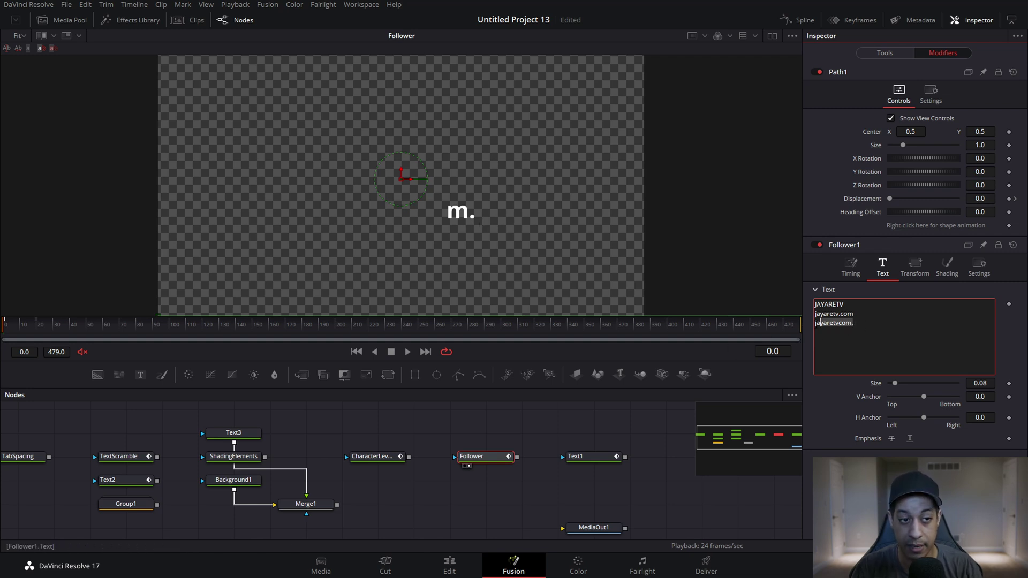
{"action": "key", "text": "BackSpace"}
- Play the two-line Follower text animation from the start
{"action": "left_click", "coordinate": [57, 325]}
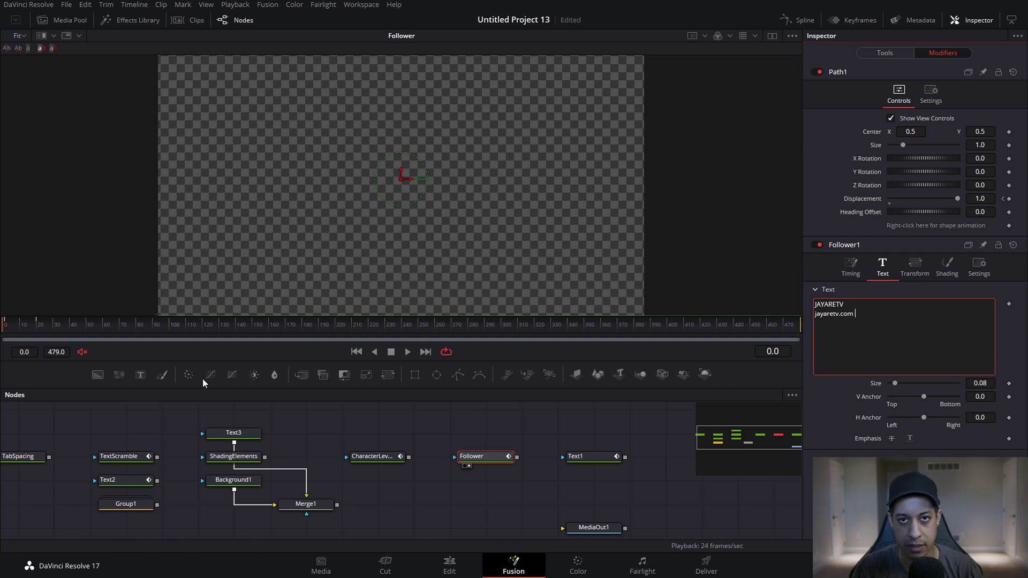
{"action": "left_click", "coordinate": [141, 344]}
{"action": "left_click", "coordinate": [411, 352]}
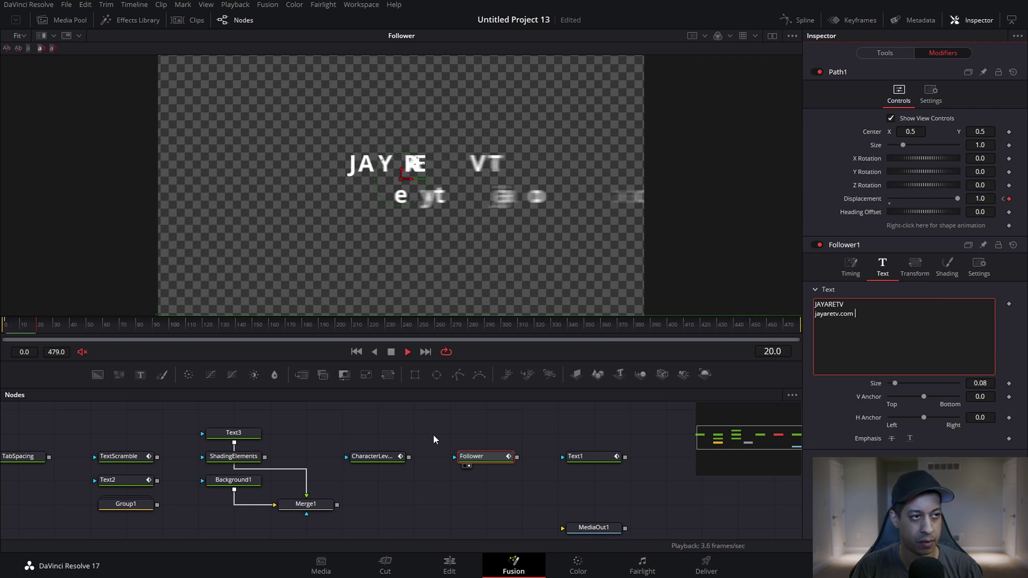
- Set Follower1's Order to Left to Right and replay the animation from the first frame
{"action": "left_click", "coordinate": [852, 276]}
{"action": "left_click", "coordinate": [941, 305]}
{"action": "left_click", "coordinate": [928, 317]}
{"action": "key", "text": "Home"}
{"action": "key", "text": "space"}
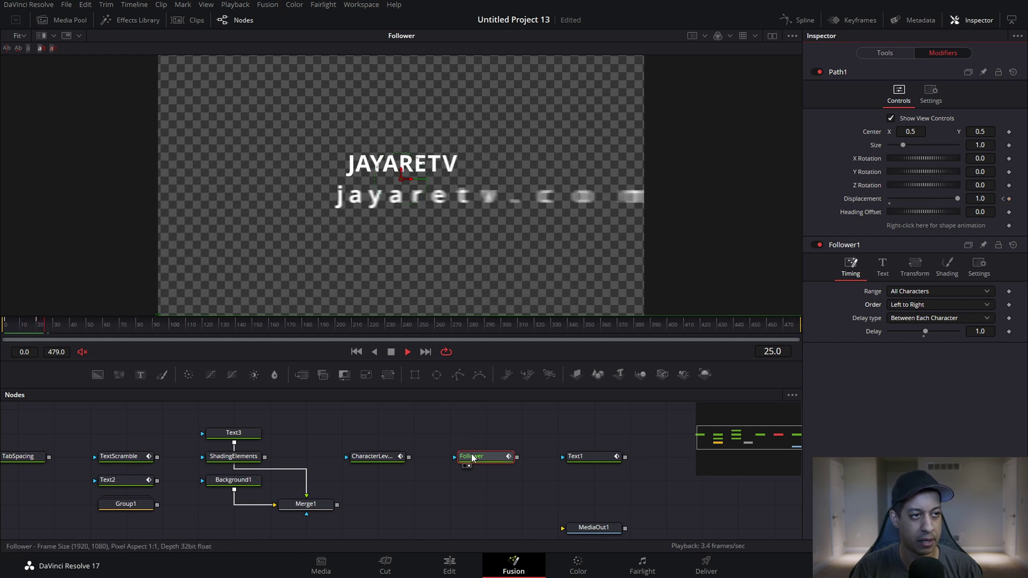
{"action": "key", "text": "space"}
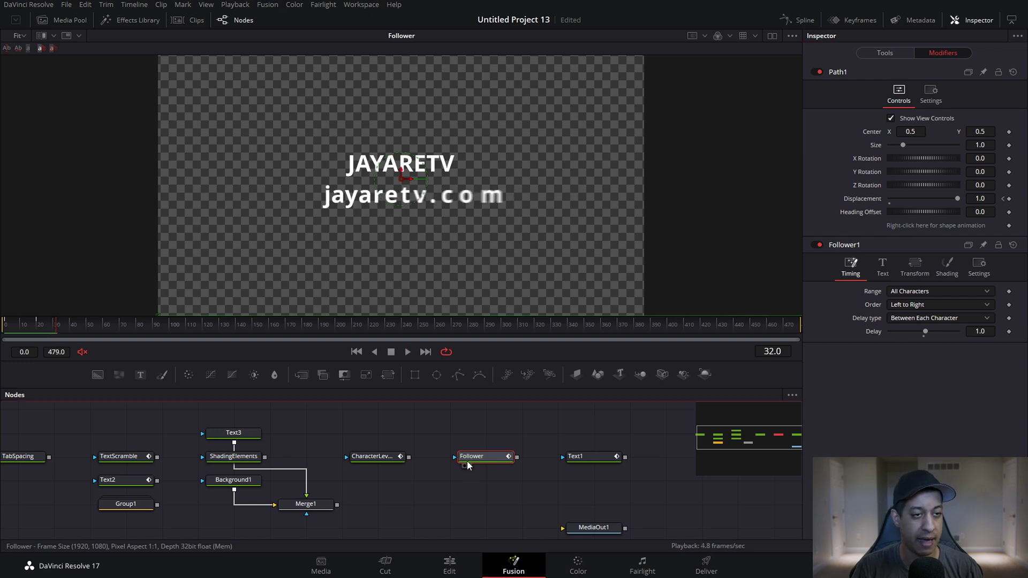
- Show the Follower node's own Settings to examine its Motion Blur options
{"action": "left_click", "coordinate": [980, 274]}
{"action": "left_click", "coordinate": [854, 266]}
{"action": "left_click", "coordinate": [884, 53]}
{"action": "left_click", "coordinate": [995, 124]}
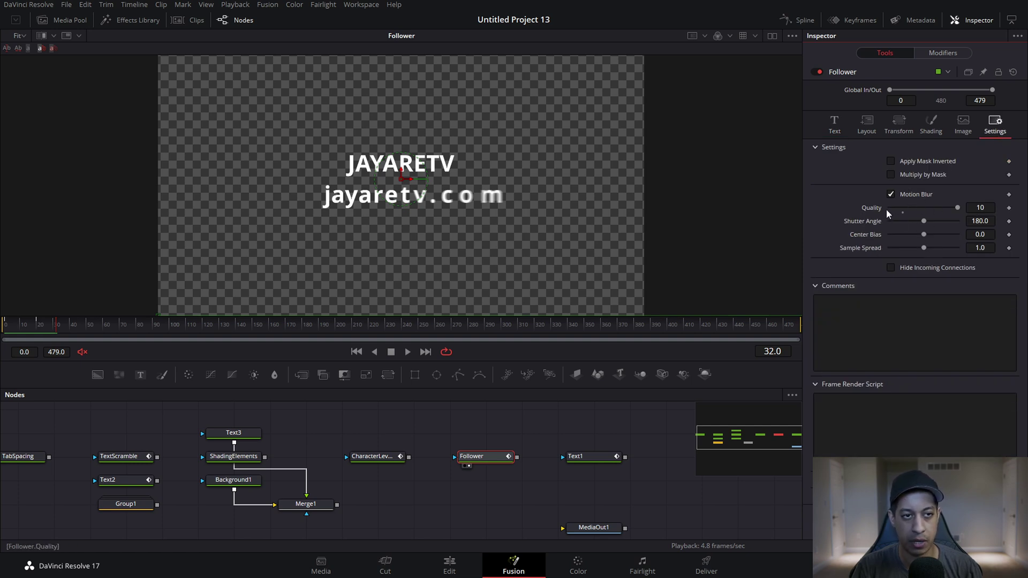
- Display the Text1 node in the viewer and move the playhead to frame 0
{"action": "left_click_drag", "start_coordinate": [610, 449], "coordinate": [520, 442]}
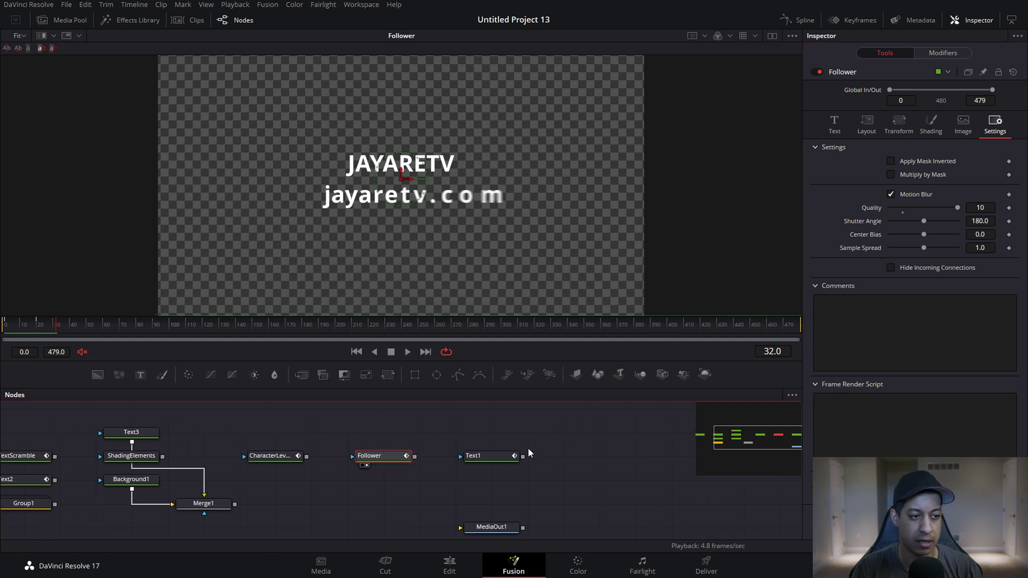
{"action": "scroll", "coordinate": [589, 460], "scroll_direction": "down", "scroll_amount": 2}
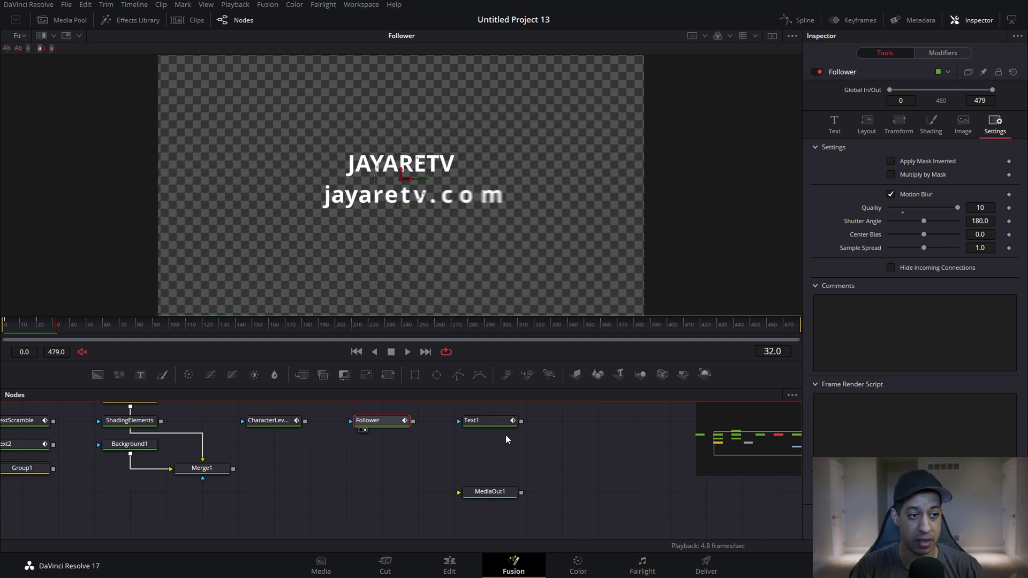
{"action": "key", "text": "1"}
{"action": "left_click_drag", "start_coordinate": [56, 328], "coordinate": [4, 328]}
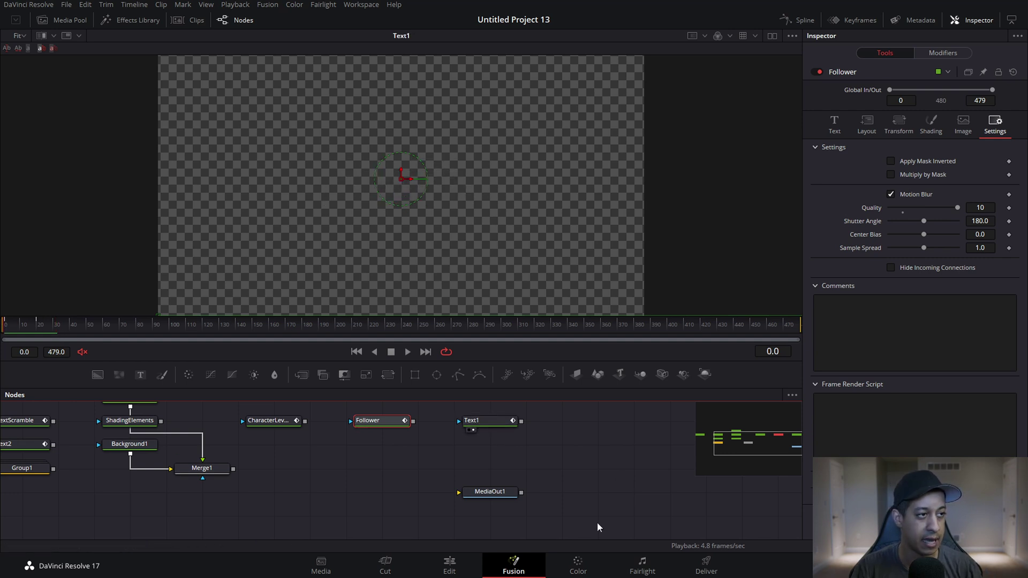
- Play the Text1 title animation, then select the Text1 node and replay it from near the start
{"action": "left_click", "coordinate": [413, 352]}
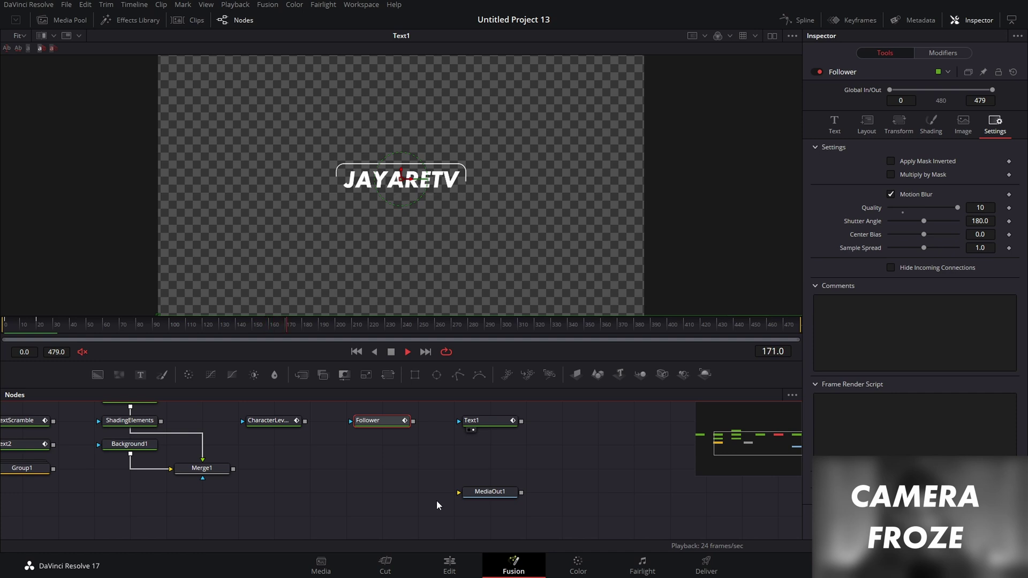
{"action": "left_click", "coordinate": [493, 425]}
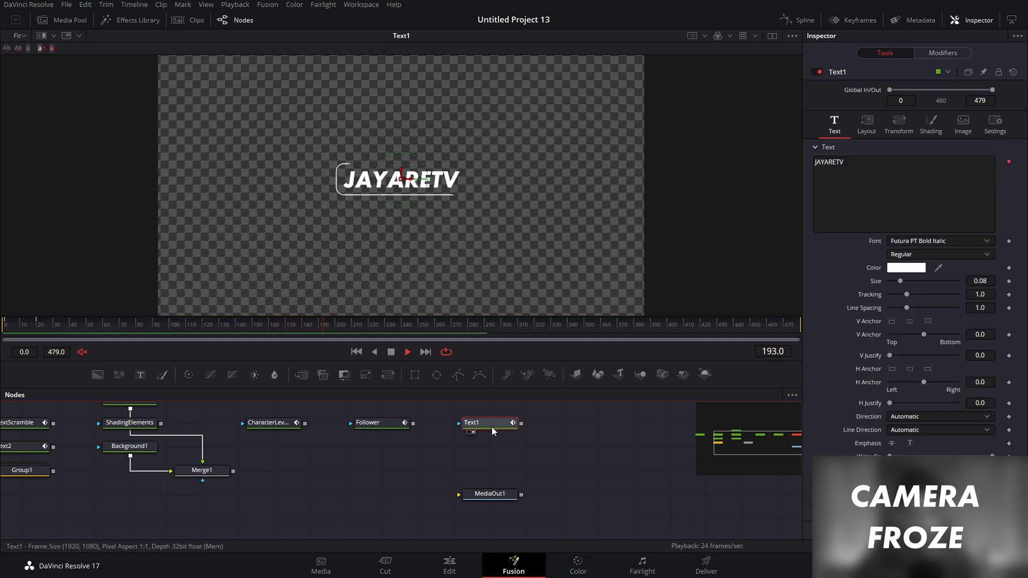
{"action": "left_click", "coordinate": [11, 337]}
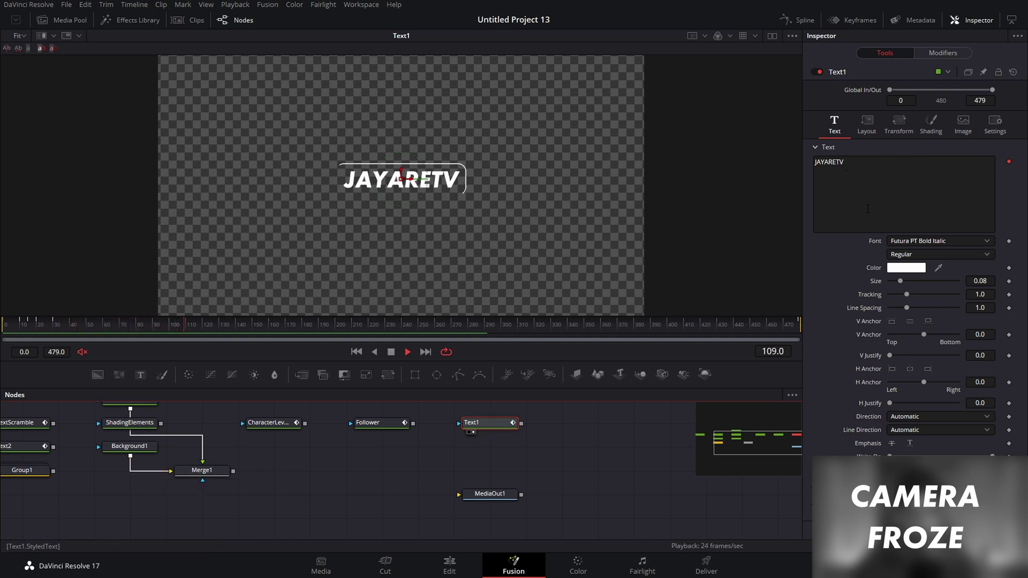
- Show the Shading settings of Text1's Follower2 modifier to examine shading element 1
{"action": "left_click", "coordinate": [943, 51]}
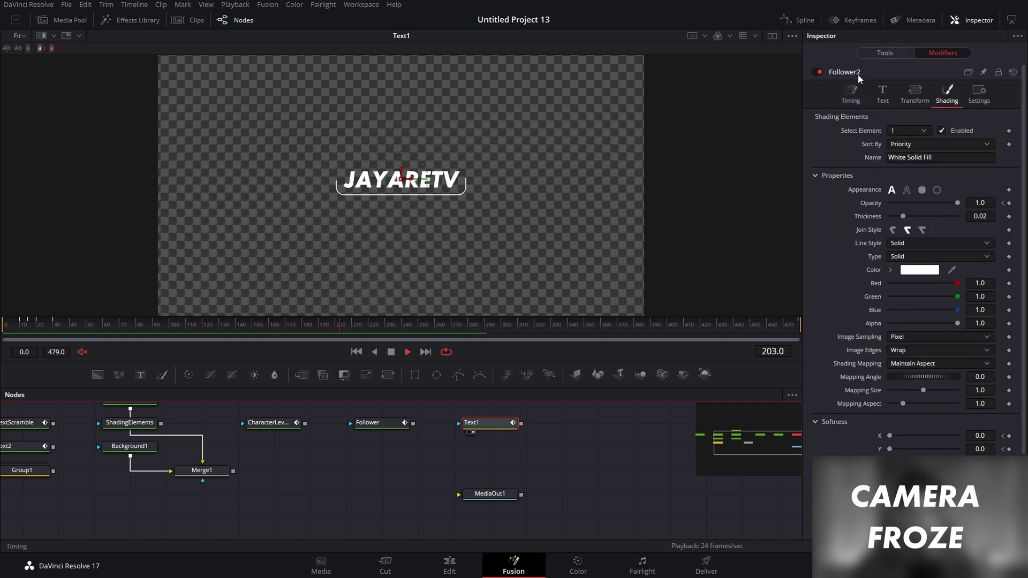
{"action": "scroll", "coordinate": [910, 247], "scroll_direction": "down", "scroll_amount": 3}
{"action": "scroll", "coordinate": [881, 225], "scroll_direction": "up", "scroll_amount": 3}
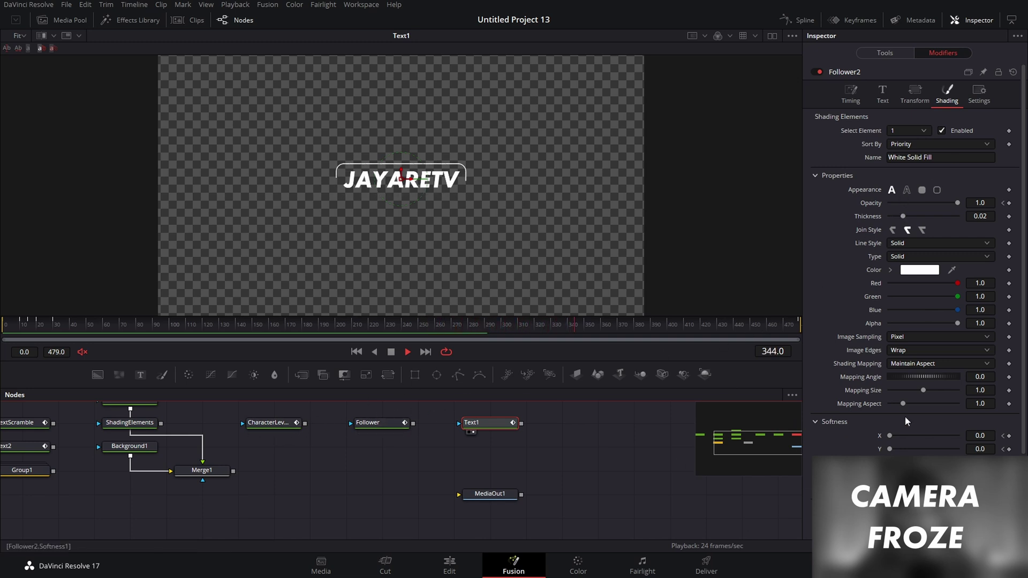
{"action": "scroll", "coordinate": [1023, 375], "scroll_direction": "down", "scroll_amount": 1}
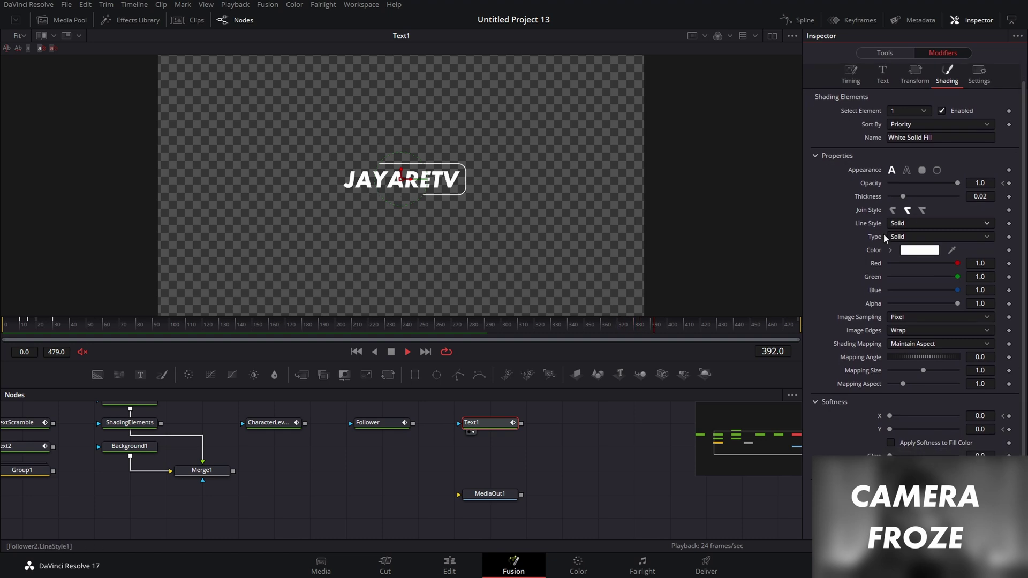
- Scrub through the first frames and replay them to examine Follower2's animated Opacity and Softness on element 1
{"action": "left_click", "coordinate": [3, 328]}
{"action": "left_click_drag", "start_coordinate": [2, 332], "coordinate": [13, 332]}
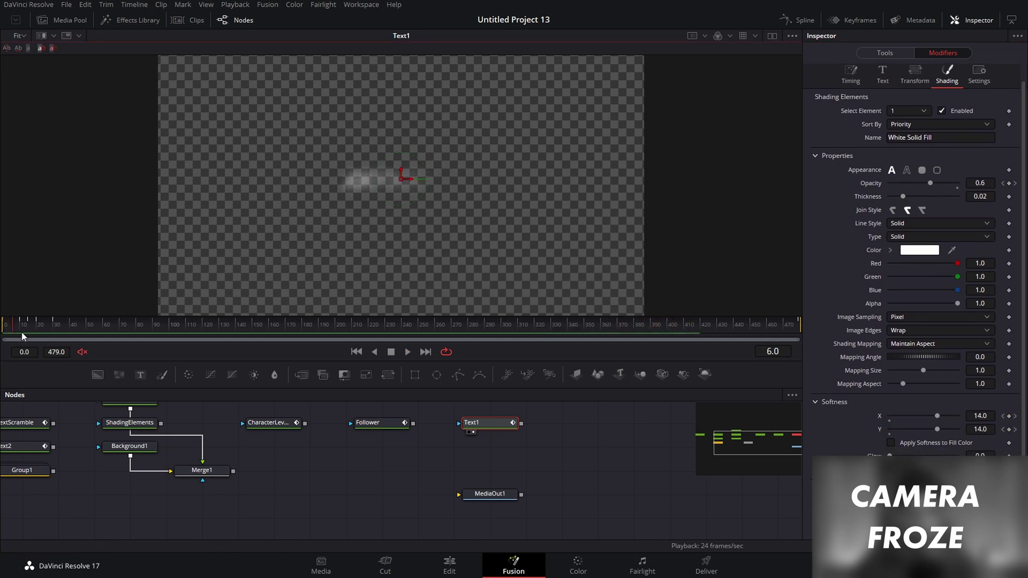
{"action": "left_click_drag", "start_coordinate": [21, 330], "coordinate": [3, 330]}
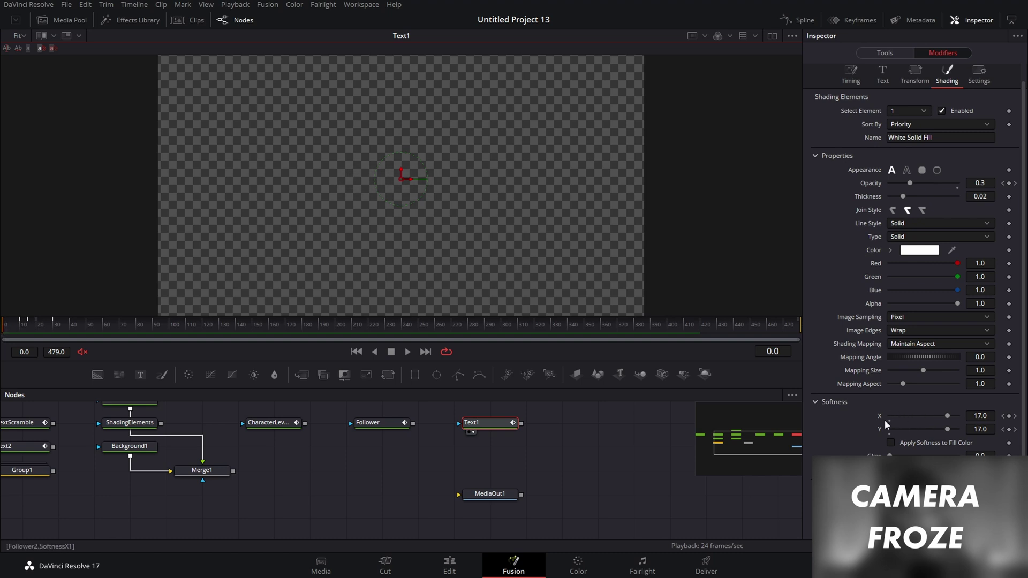
{"action": "key", "text": "space"}
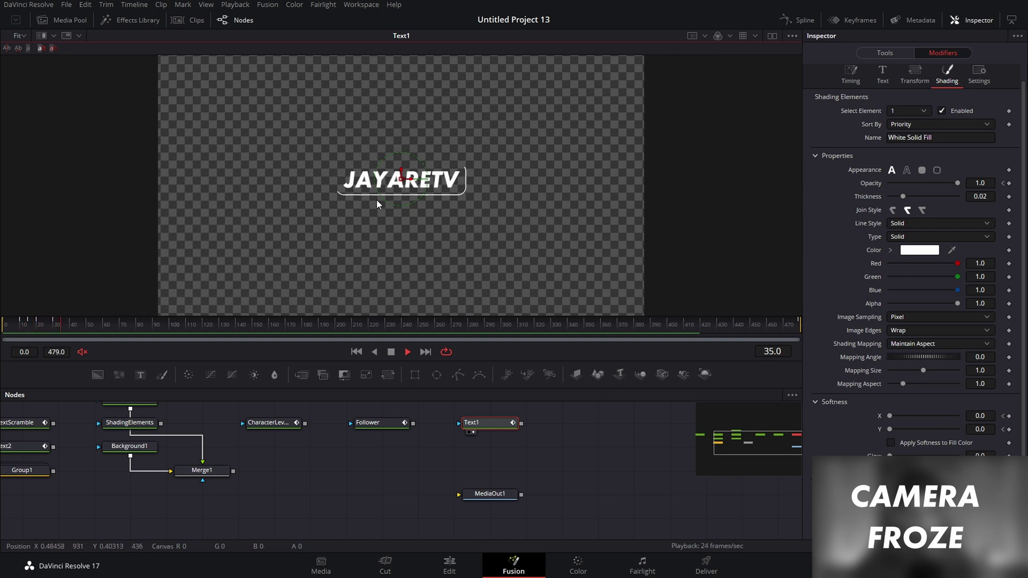
{"action": "key", "text": "space"}
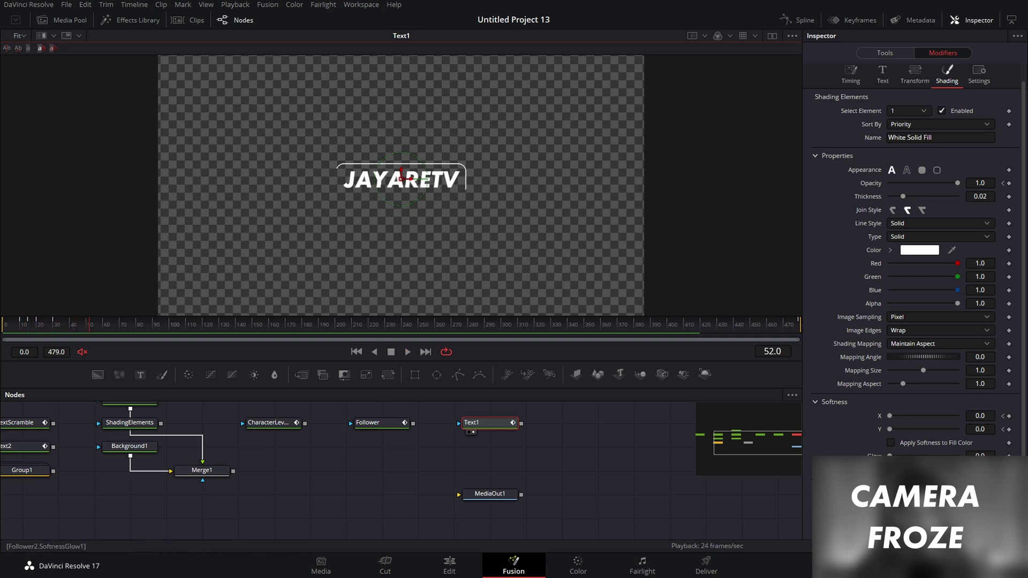
{"action": "key", "text": "Home"}
{"action": "key", "text": "space"}
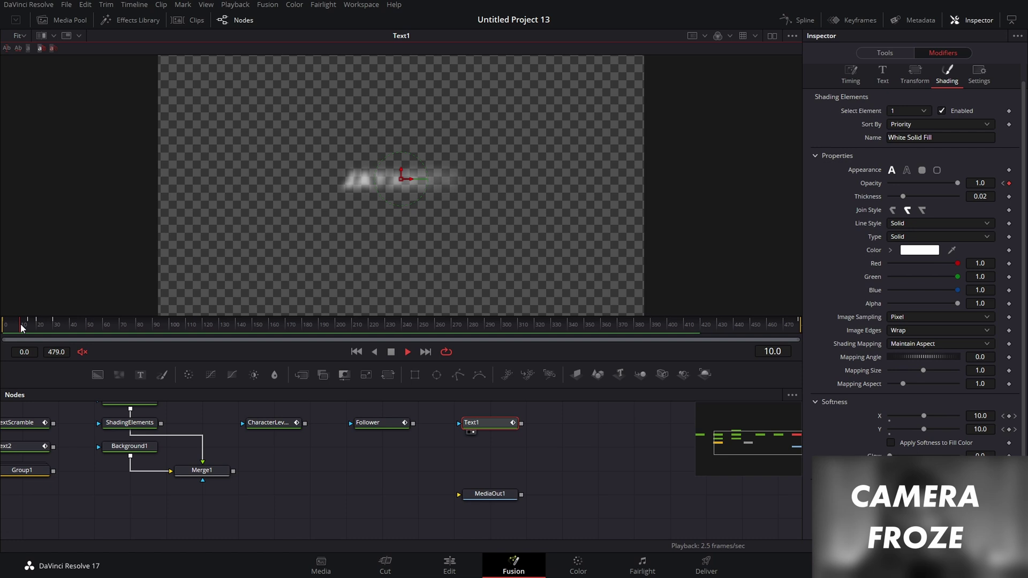
- Browse Follower2's shading elements up to element 3, Black Shadow
{"action": "left_click", "coordinate": [911, 111]}
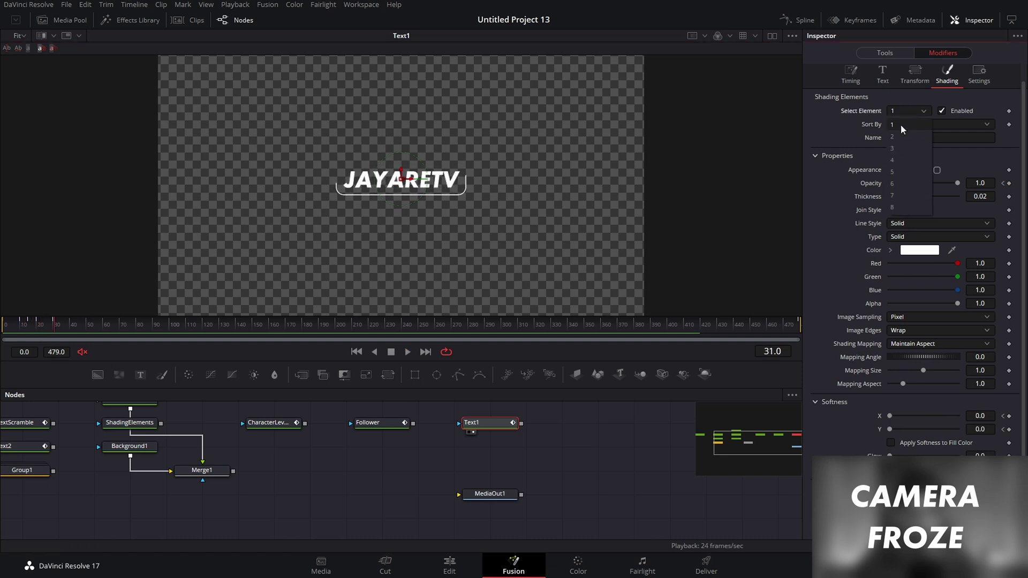
{"action": "left_click", "coordinate": [901, 124]}
{"action": "left_click", "coordinate": [895, 115]}
{"action": "left_click", "coordinate": [900, 125]}
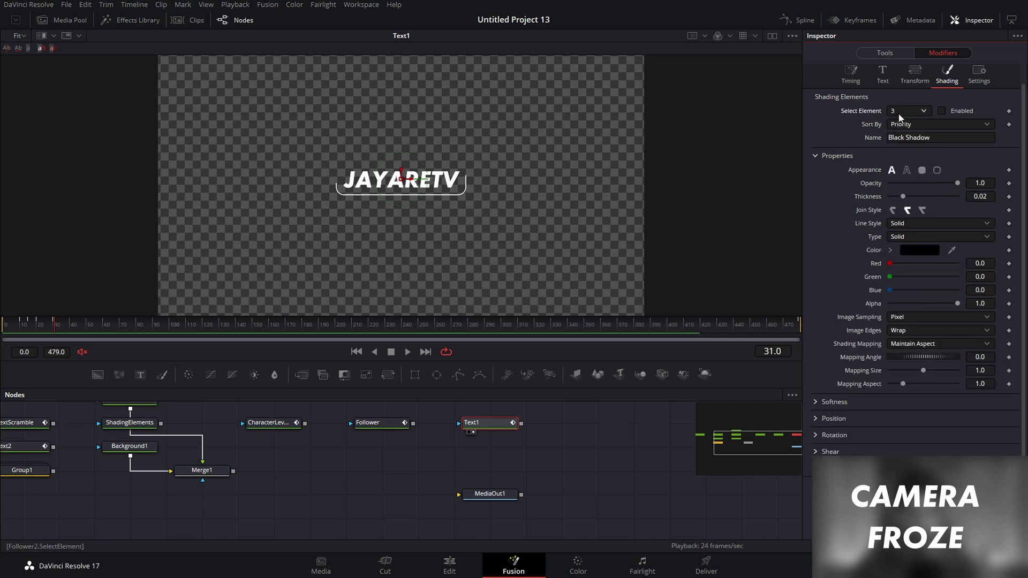
- Show shading element 2 in Text1's own Shading settings and scrub frames 11 to 28 to examine its Opacity keyframes
{"action": "left_click", "coordinate": [884, 53]}
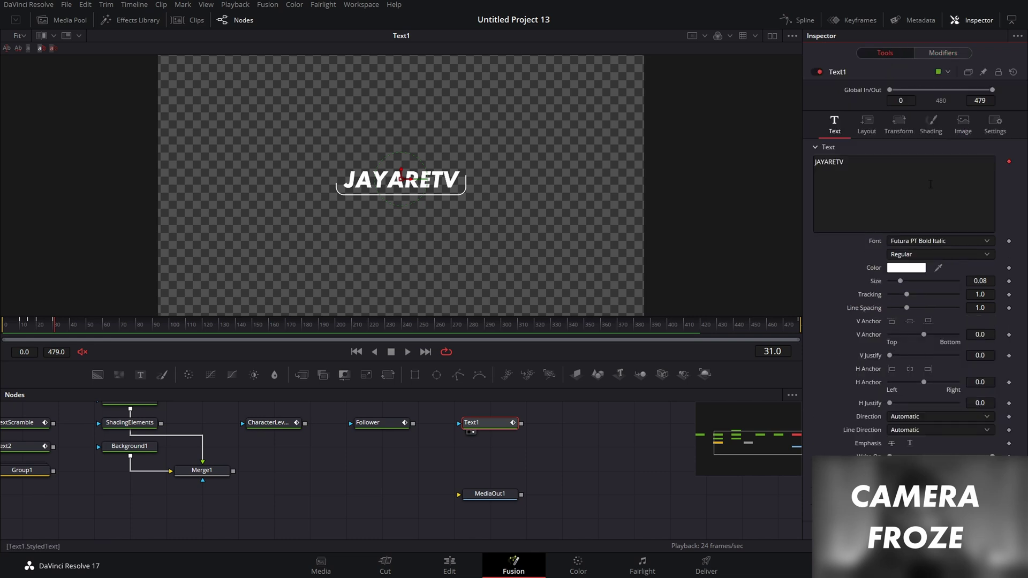
{"action": "left_click", "coordinate": [930, 131]}
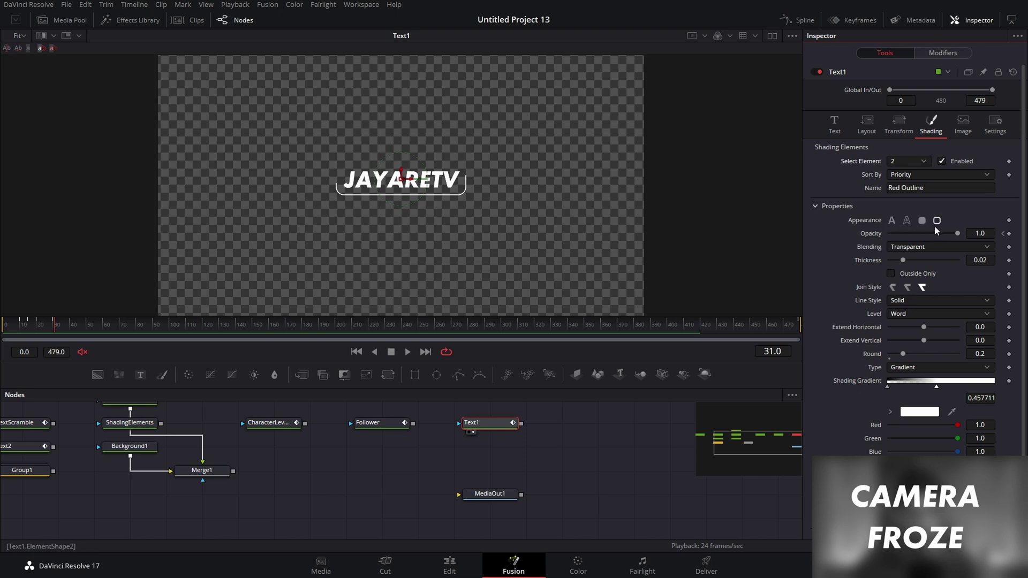
{"action": "left_click", "coordinate": [24, 324]}
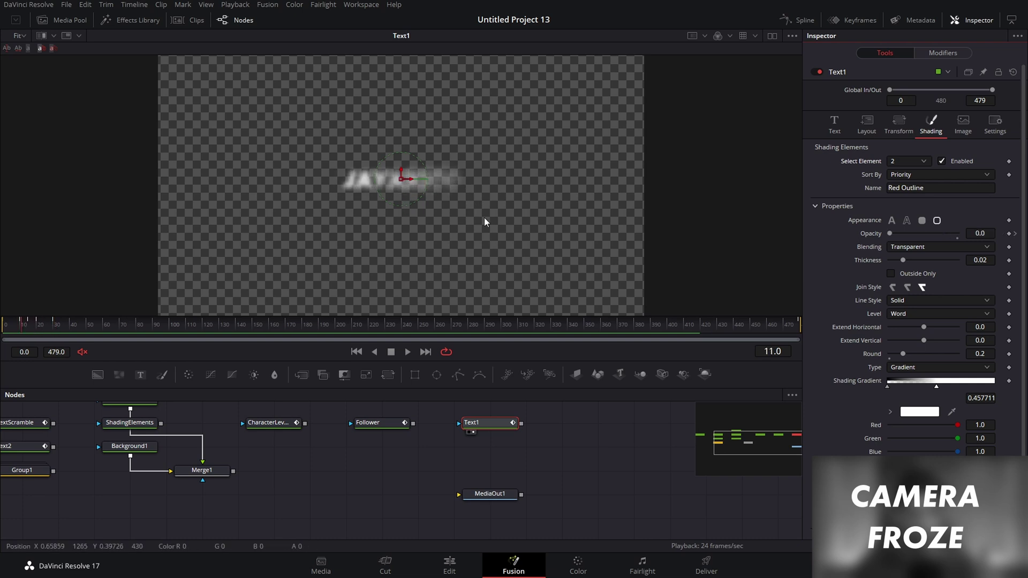
{"action": "left_click", "coordinate": [1015, 235]}
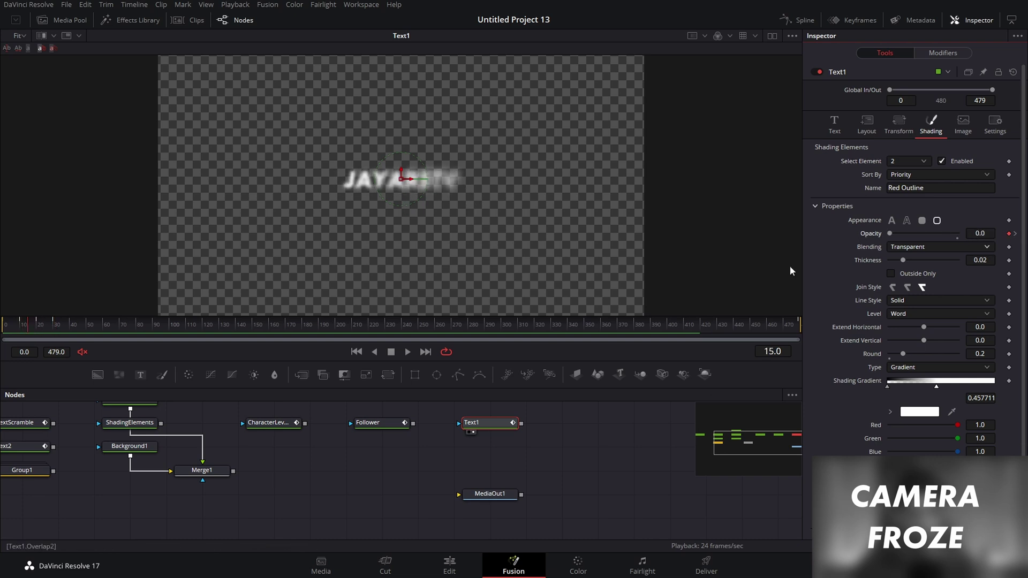
{"action": "left_click_drag", "start_coordinate": [30, 334], "coordinate": [50, 334]}
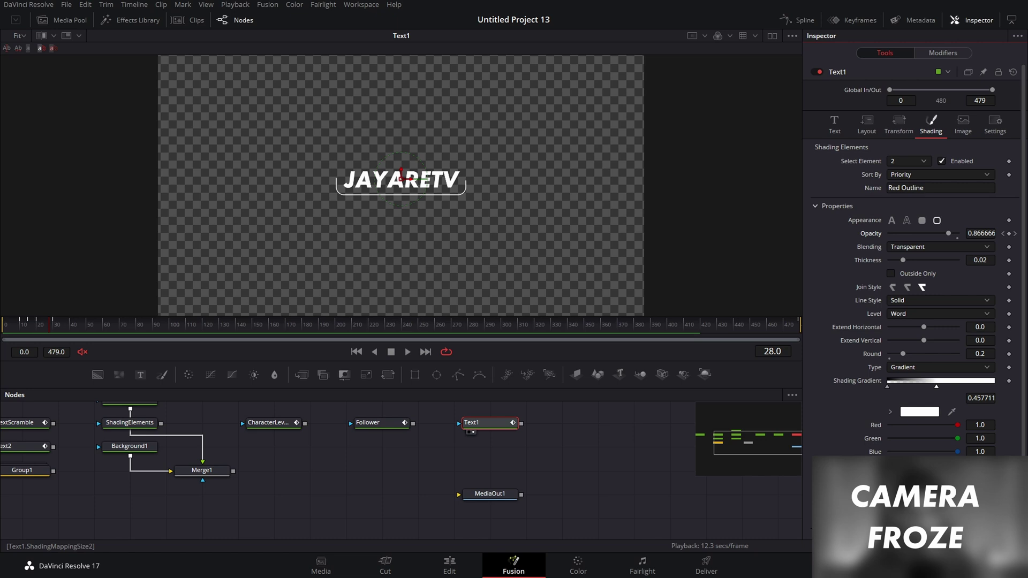
- Set the Opacity of Text1's shading element 2 to 1 and play the title animation with the whole node graph in view
{"action": "key", "text": "space"}
{"action": "left_click", "coordinate": [980, 233]}
{"action": "type", "text": "1"}
{"action": "key", "text": "Return"}
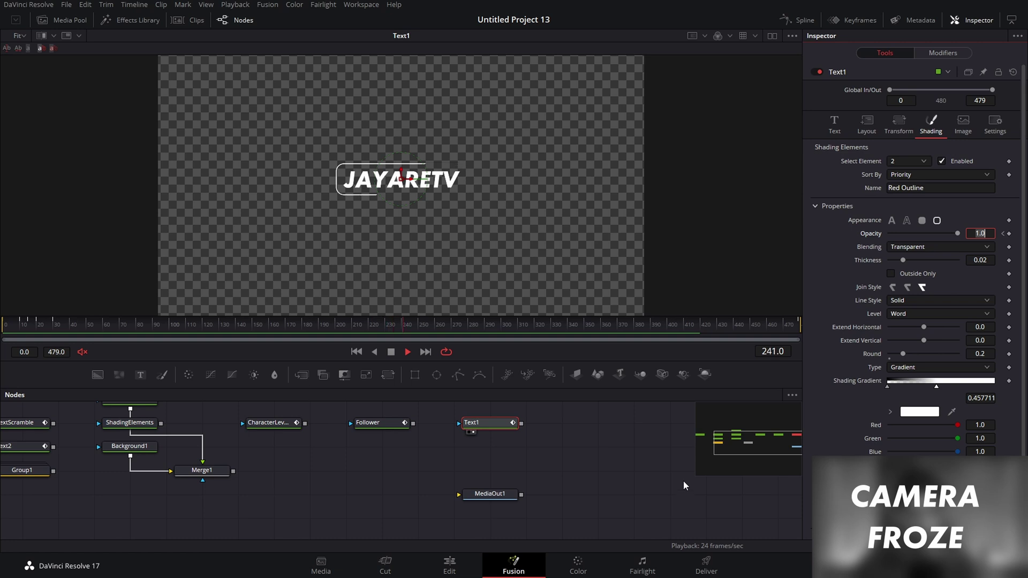
{"action": "left_click_drag", "start_coordinate": [587, 475], "coordinate": [724, 498]}
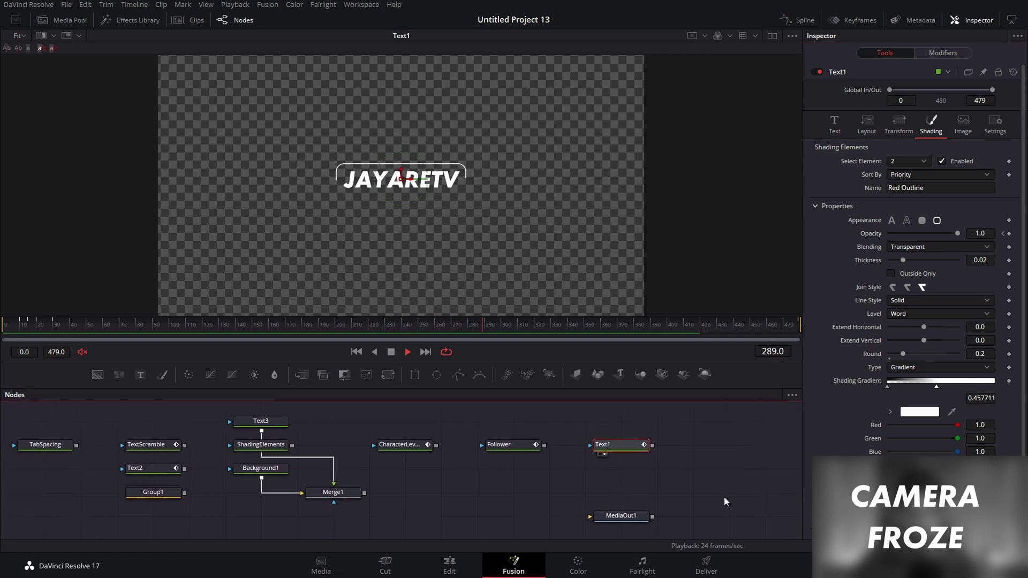
{"action": "scroll", "coordinate": [645, 484], "scroll_direction": "left", "scroll_amount": 2}
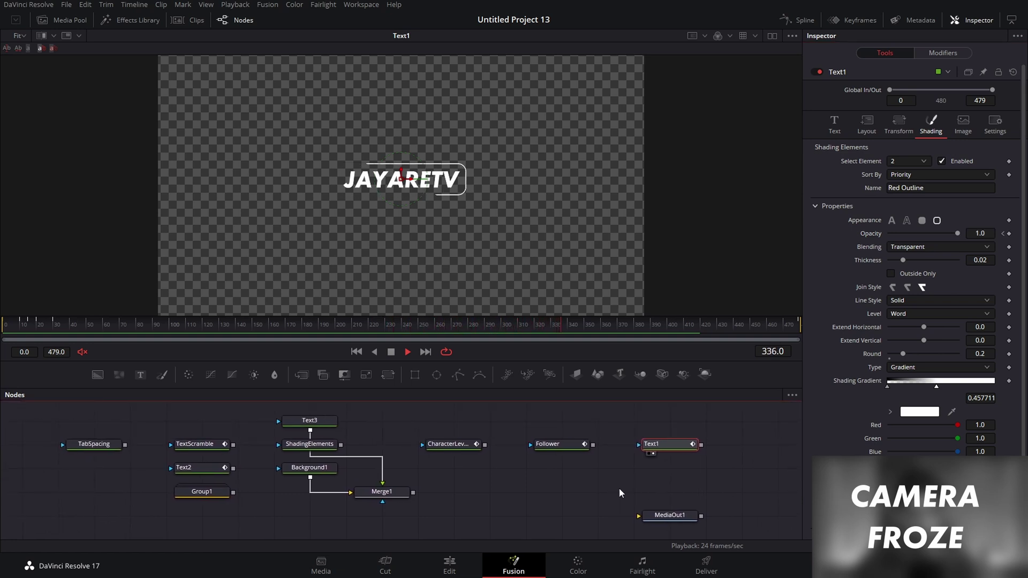